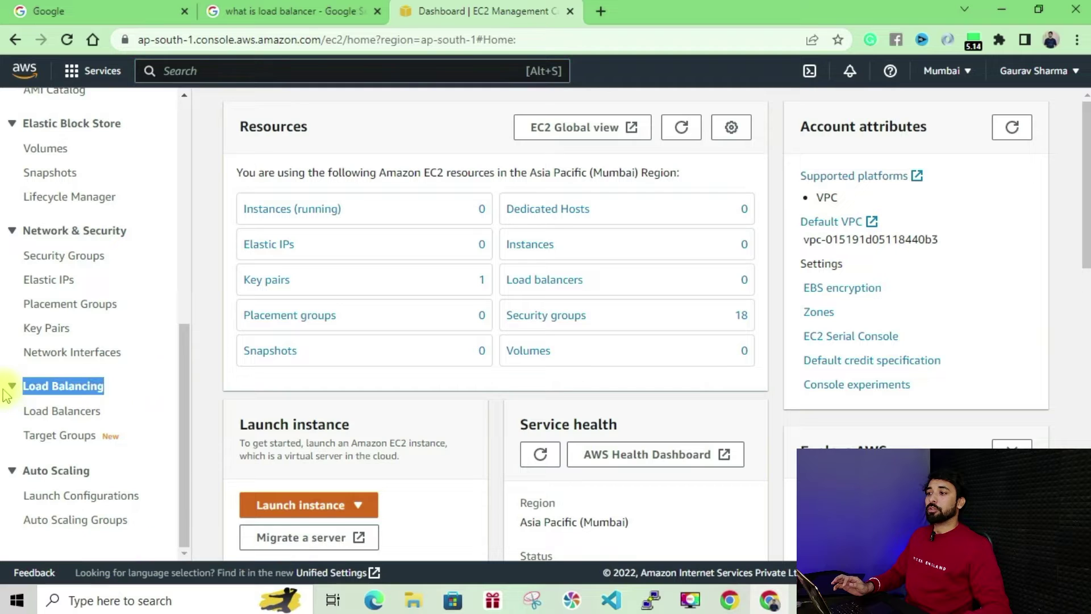
# Step: Start creating a load balancer and expand the Classic Load Balancer section among the available types
pyautogui.click(41, 421)
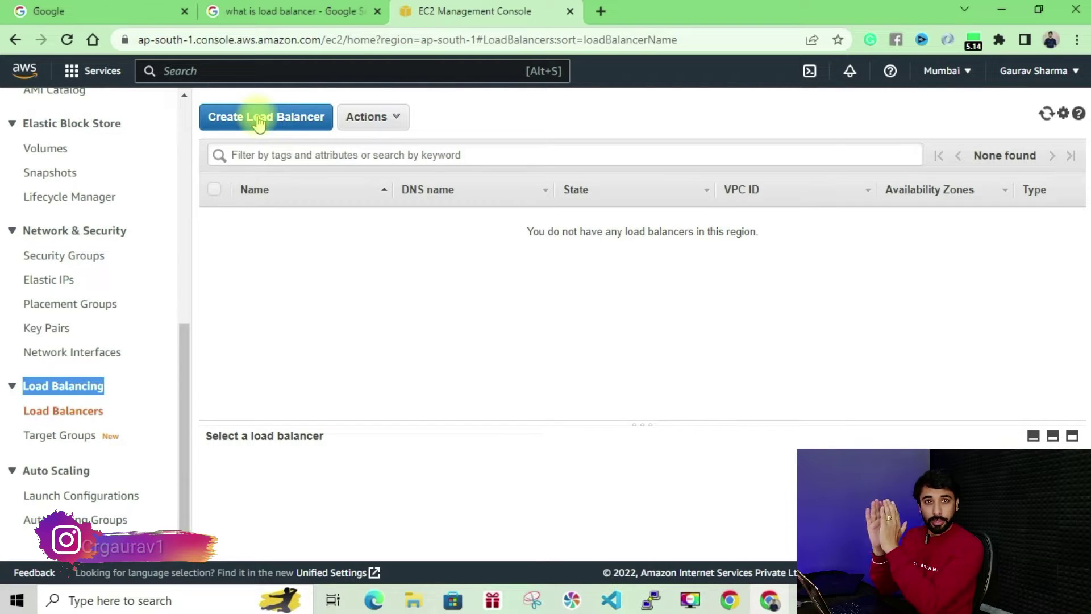
pyautogui.click(258, 119)
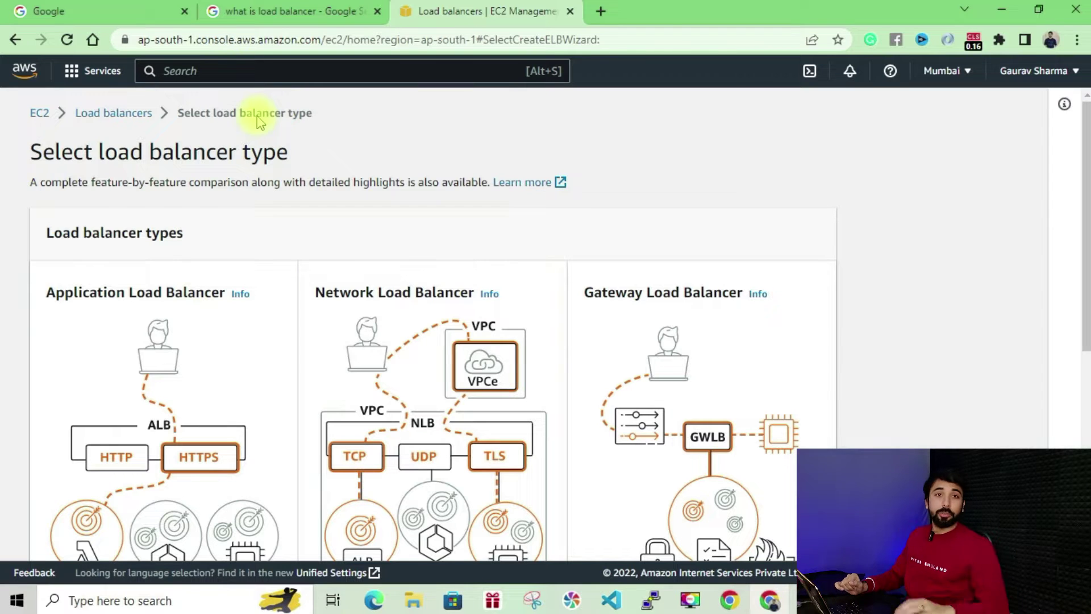
pyautogui.scroll(-5, 140, 183)
pyautogui.click(50, 482)
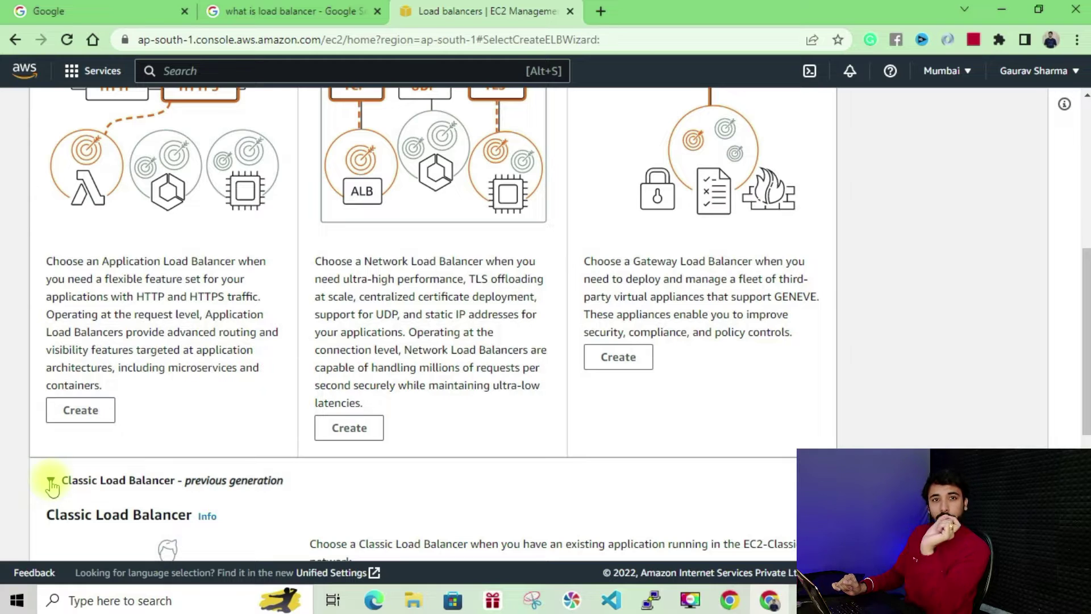
# Step: Compare the load balancer types, including Classic, and consult the load balancer diagram in the open Google image results
pyautogui.scroll(-4, 479, 341)
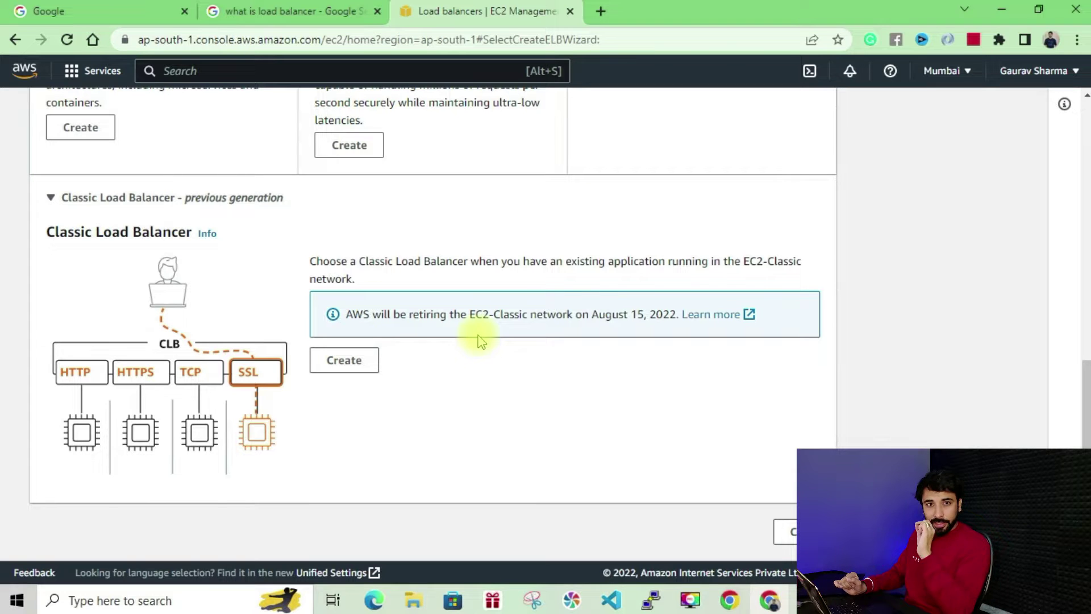
pyautogui.scroll(4, 49, 236)
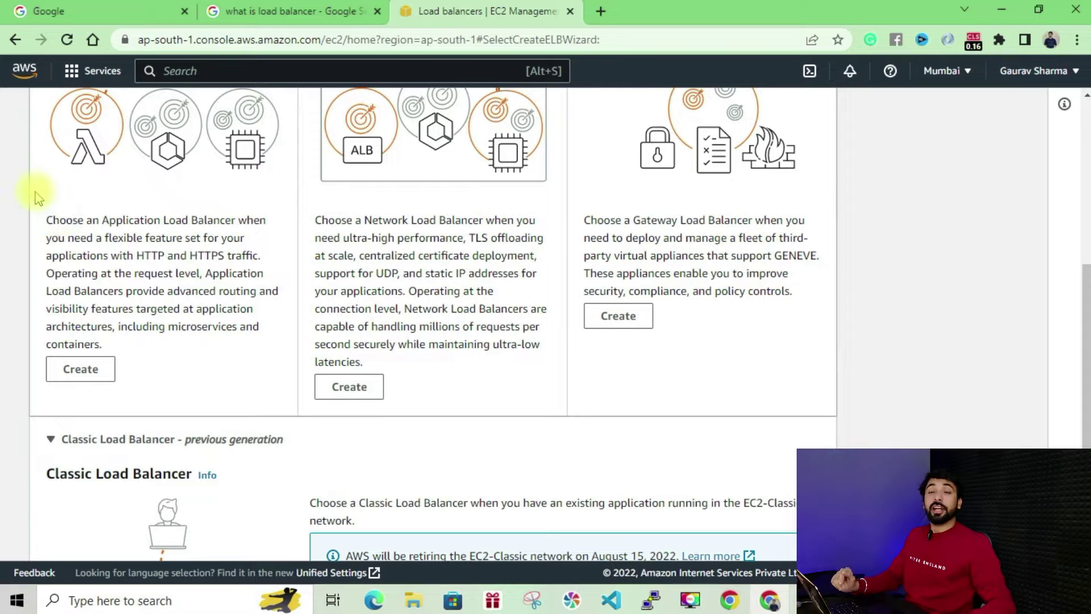
pyautogui.scroll(7, 54, 286)
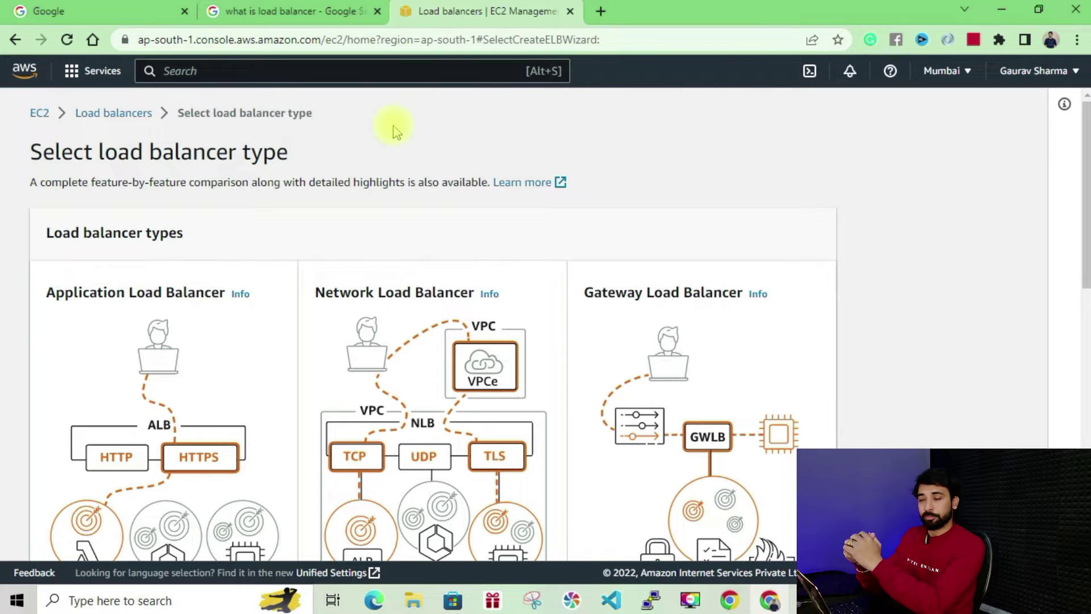
pyautogui.scroll(-7, 285, 499)
pyautogui.scroll(-4, 357, 478)
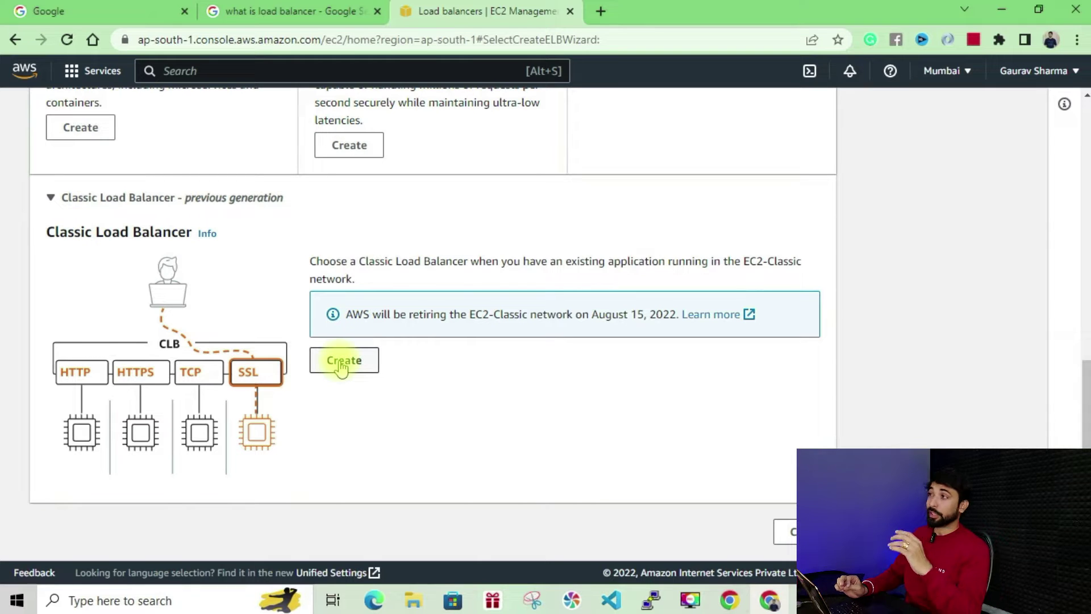
pyautogui.click(267, 10)
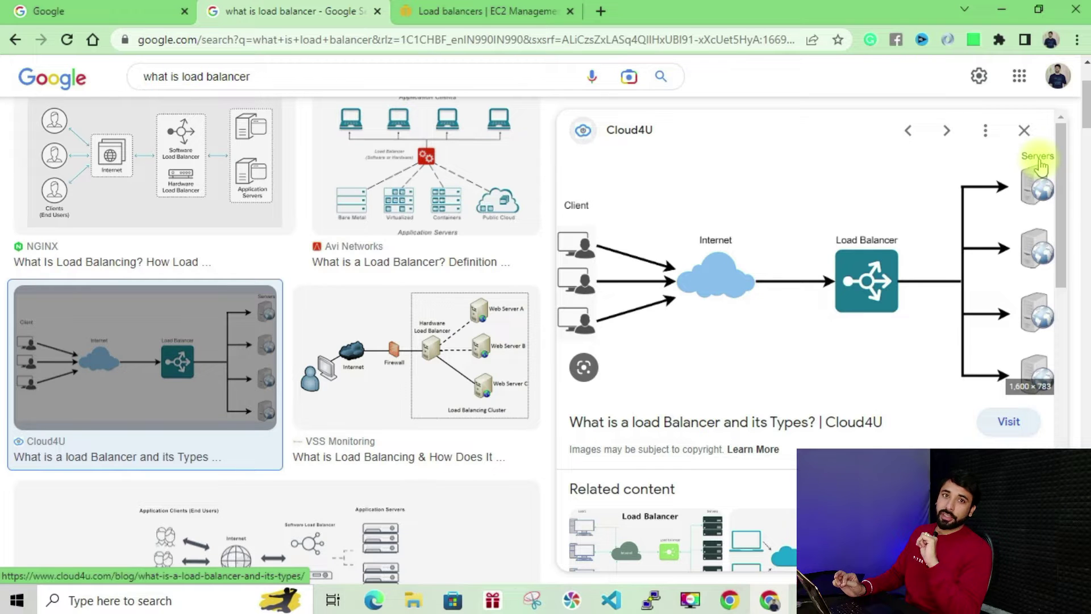
pyautogui.click(475, 11)
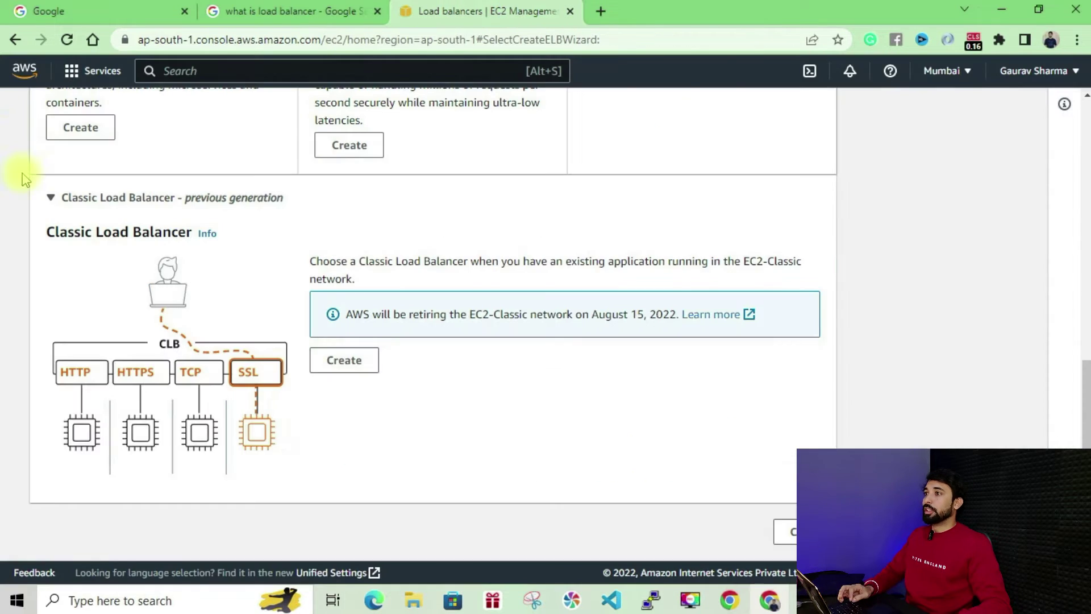
# Step: Return to EC2, start launching a new instance and name it instance1
pyautogui.scroll(10, 74, 171)
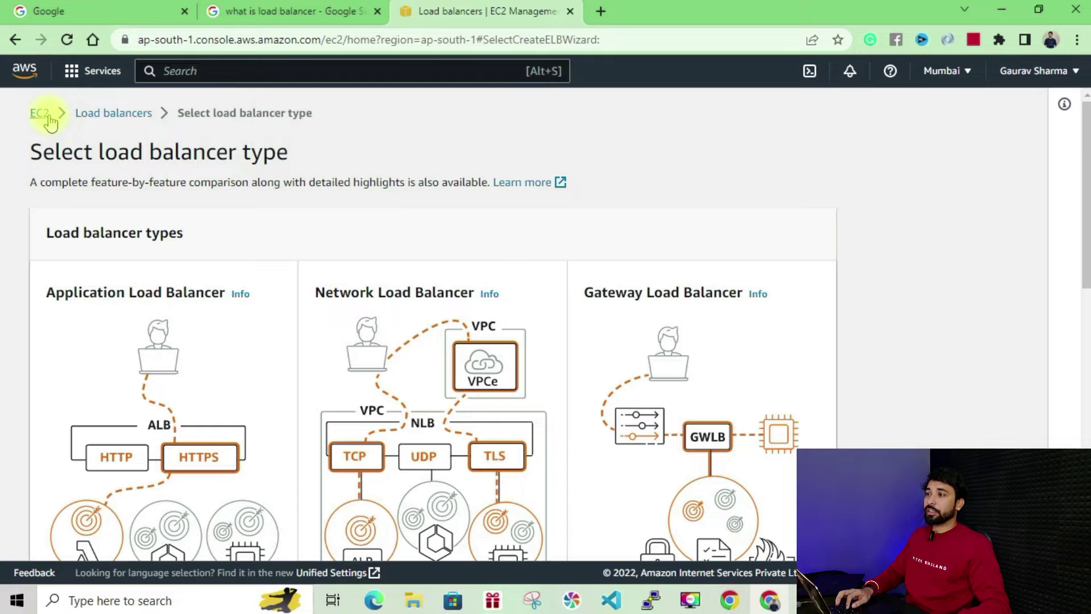
pyautogui.click(50, 121)
pyautogui.click(271, 216)
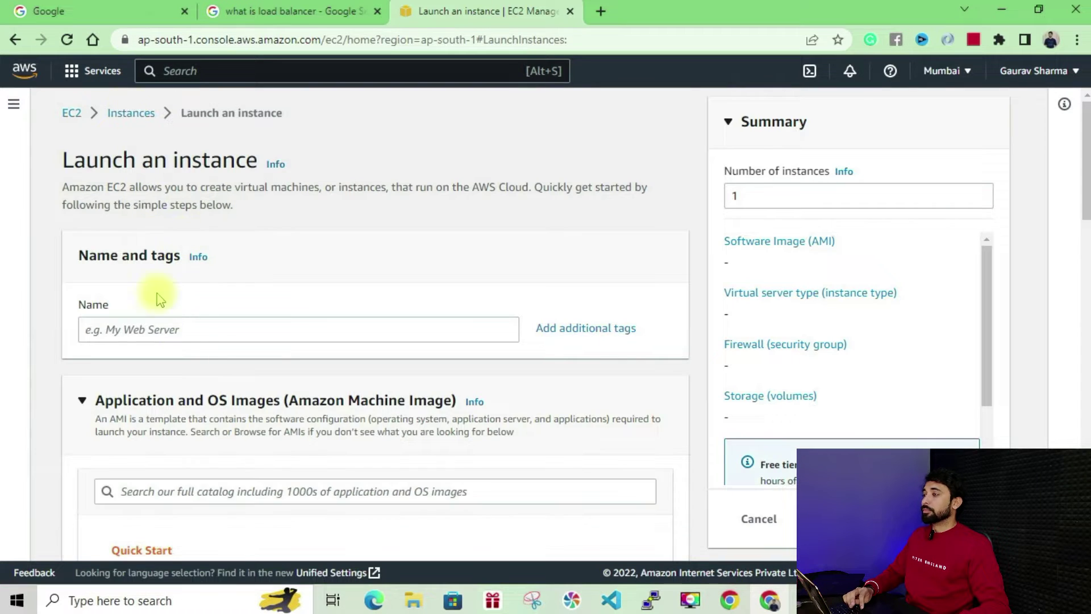
pyautogui.scroll(-3, 178, 329)
pyautogui.scroll(1, 122, 248)
pyautogui.click(130, 250)
pyautogui.write('instance1-')
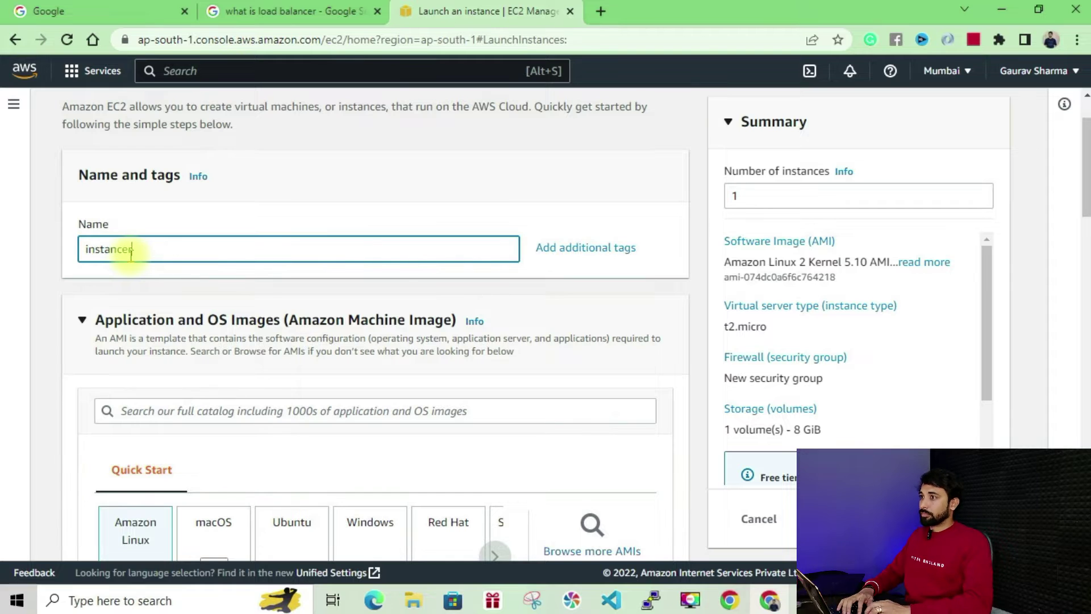
pyautogui.scroll(1, 389, 117)
pyautogui.write('1-')
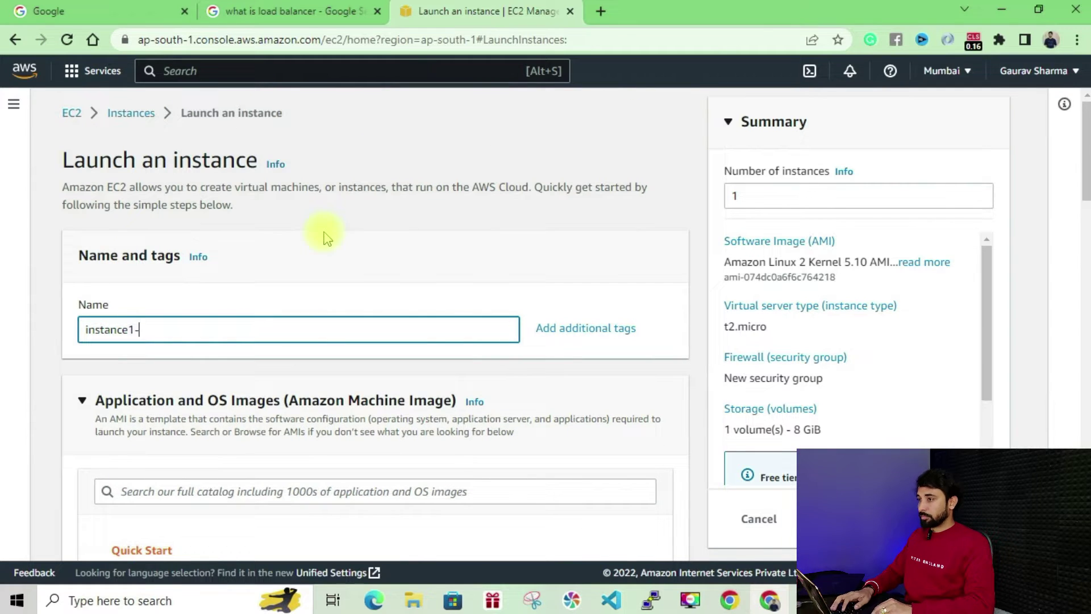
# Step: Choose the Ubuntu image for the instance and select youtube-key as its key pair
pyautogui.scroll(-5, 322, 232)
pyautogui.click(284, 339)
pyautogui.scroll(-8, 297, 331)
pyautogui.click(147, 370)
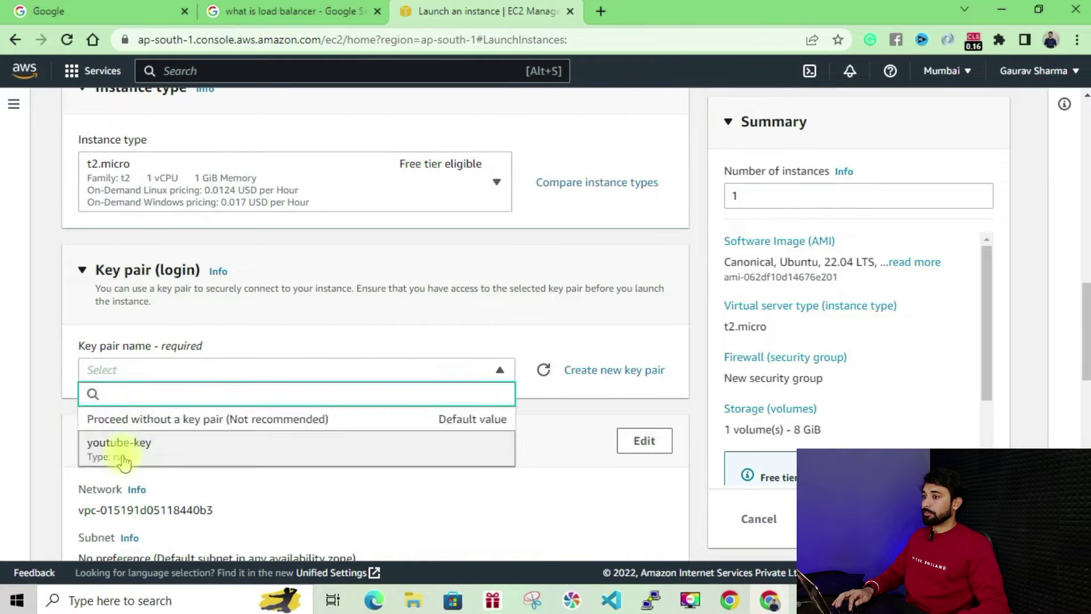
pyautogui.click(117, 445)
# Step: Enter a #!/bin/bash user data script running apt-get update, apt-get install nginx -y and echo "this is $(hostname)" > /var/www/html/index.html
pyautogui.scroll(-10, 312, 438)
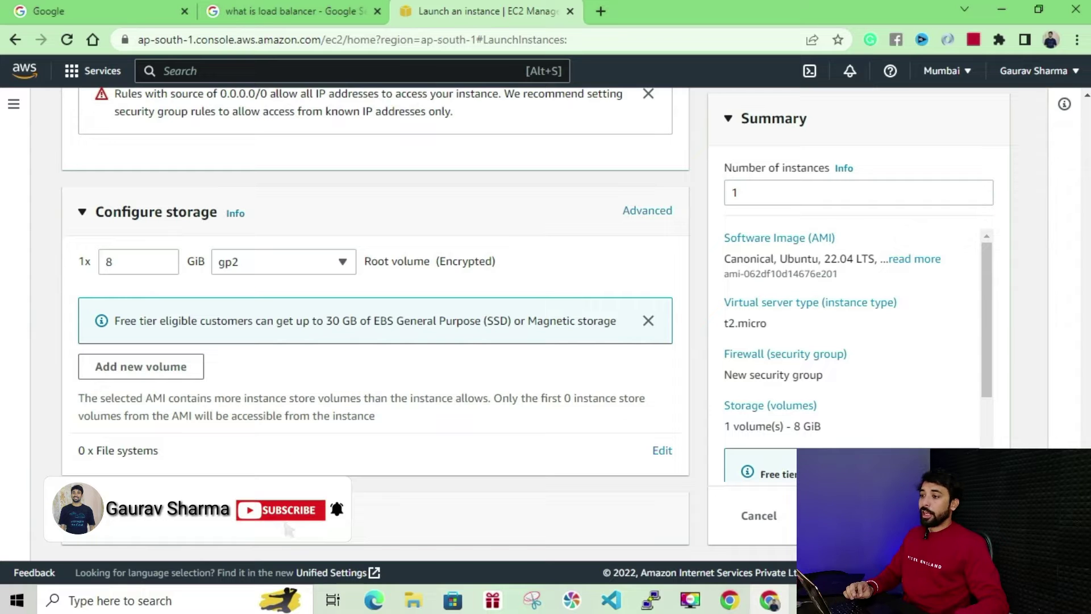
pyautogui.scroll(-20, 280, 455)
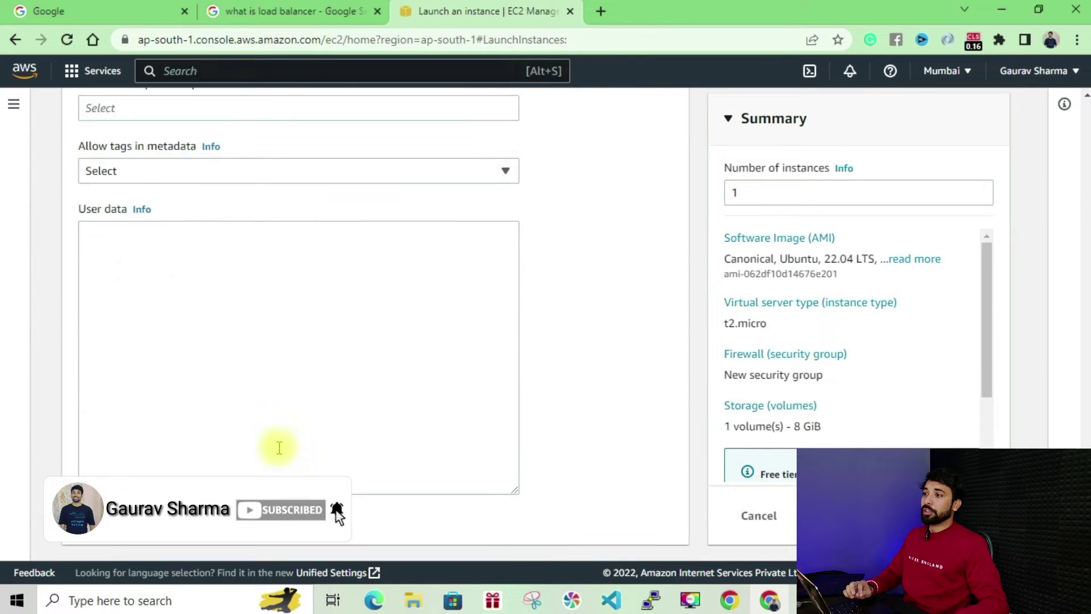
pyautogui.click(167, 251)
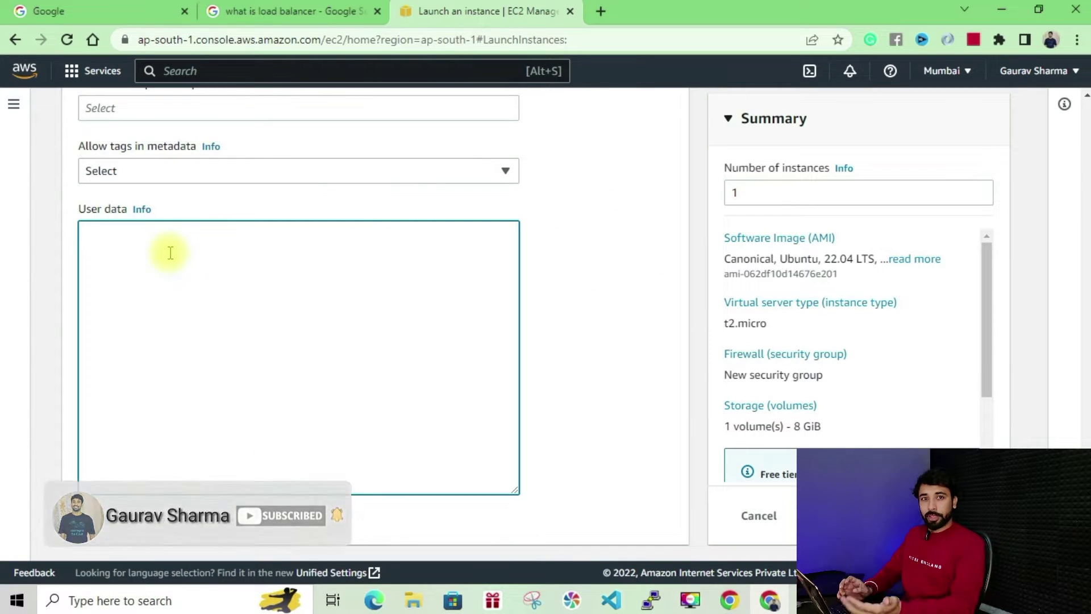
pyautogui.write('#!/bin/bash')
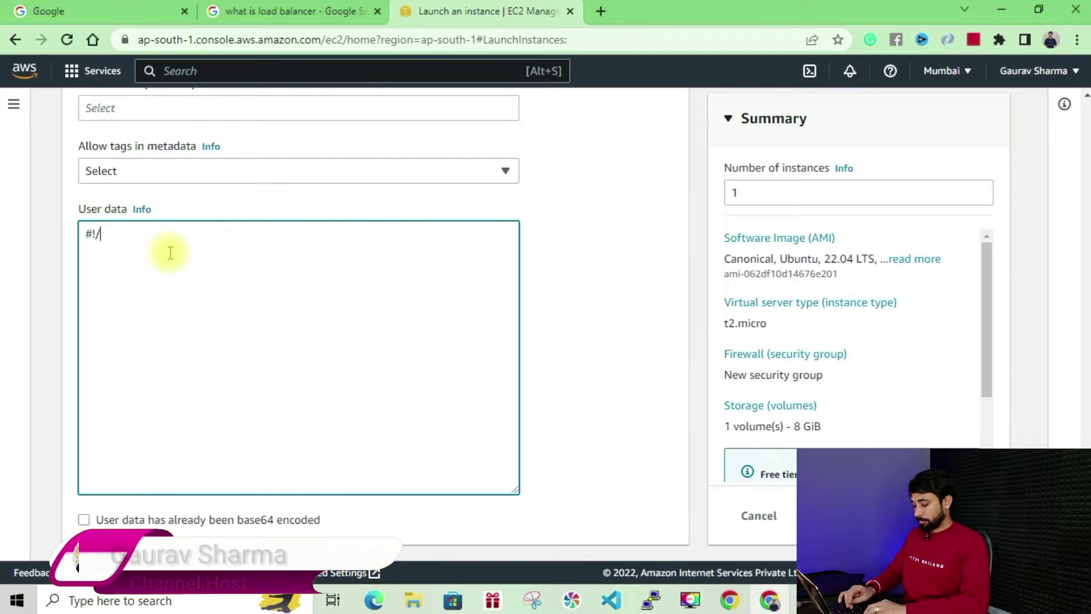
pyautogui.press('Return')
pyautogui.press('Return')
pyautogui.write('apt-get update')
pyautogui.press('Return')
pyautogui.write('apt0-get install nginx -y')
pyautogui.write('echo "this is $(hostname)"')
pyautogui.write(' > /vae')
pyautogui.press('BackSpace')
pyautogui.write('r/www/html/index.html')
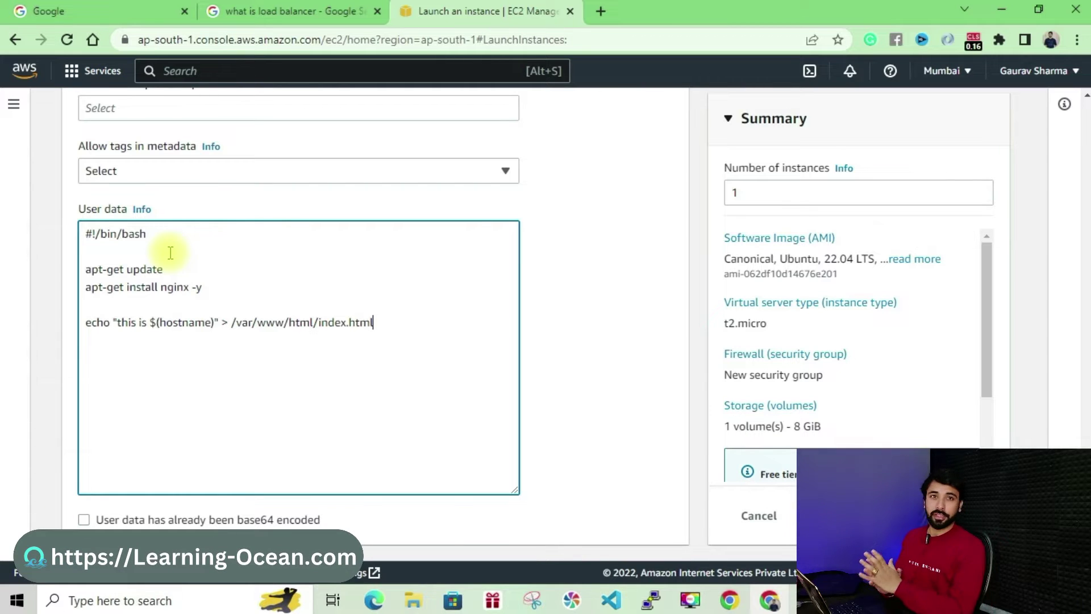
# Step: Copy the entire user data script to the clipboard
pyautogui.hotkey('ctrl', 'a')
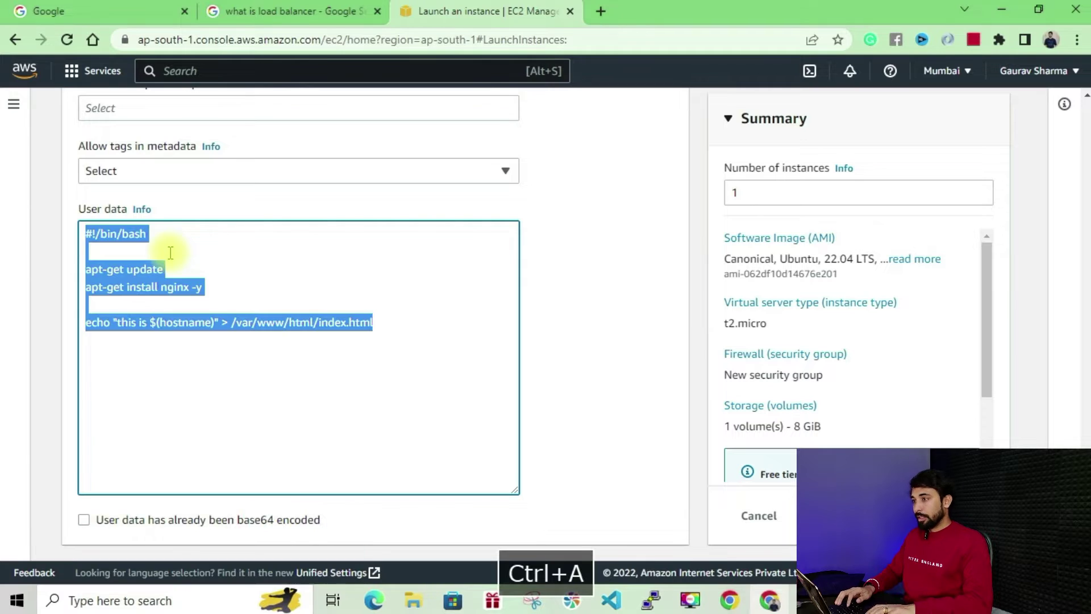
pyautogui.hotkey('ctrl', 'c')
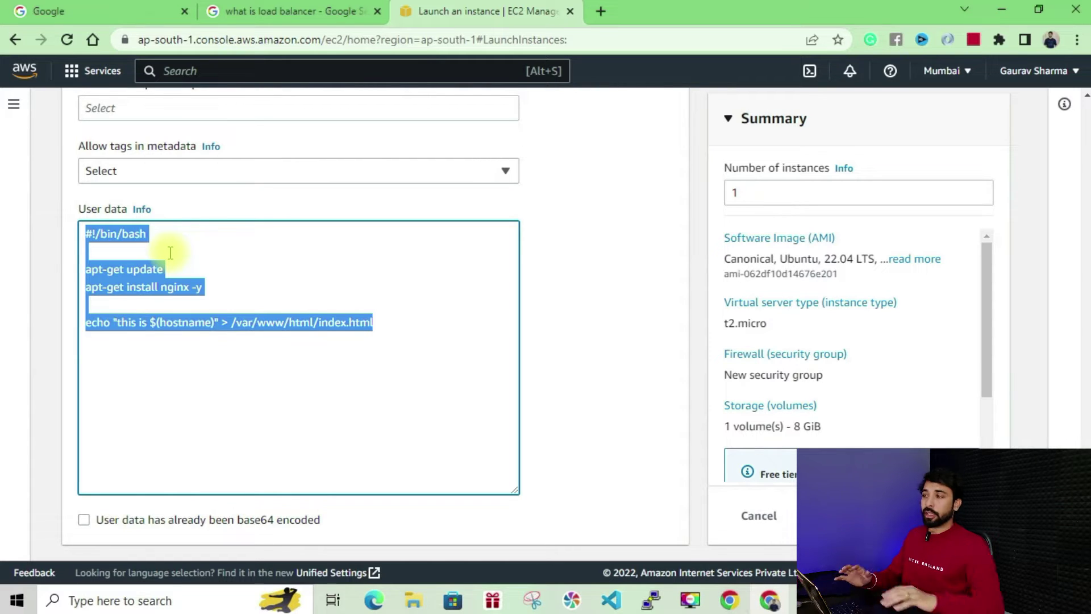
pyautogui.hotkey('ctrl', 'c')
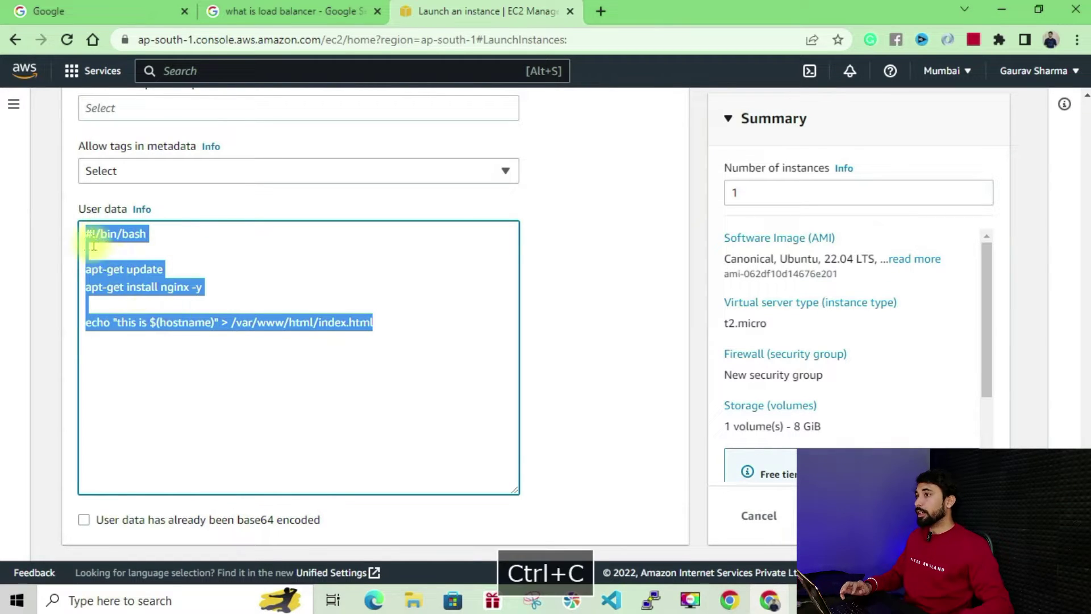
# Step: Edit the network settings and add a second inbound security group rule of type HTTP
pyautogui.scroll(20, 157, 305)
pyautogui.scroll(10, 170, 304)
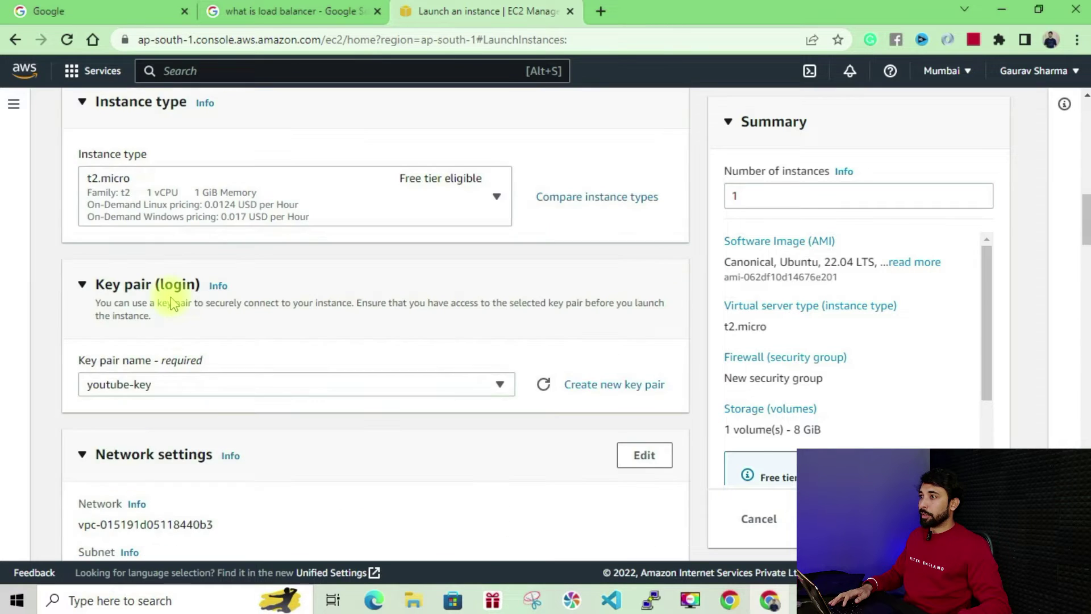
pyautogui.scroll(-10, 170, 303)
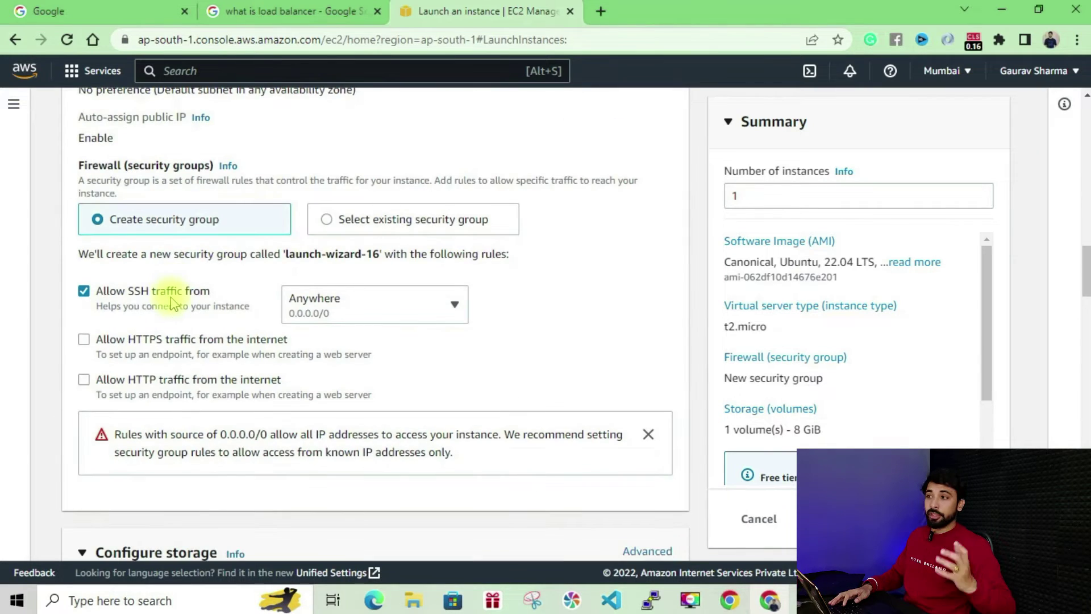
pyautogui.scroll(-6, 170, 304)
pyautogui.scroll(8, 309, 334)
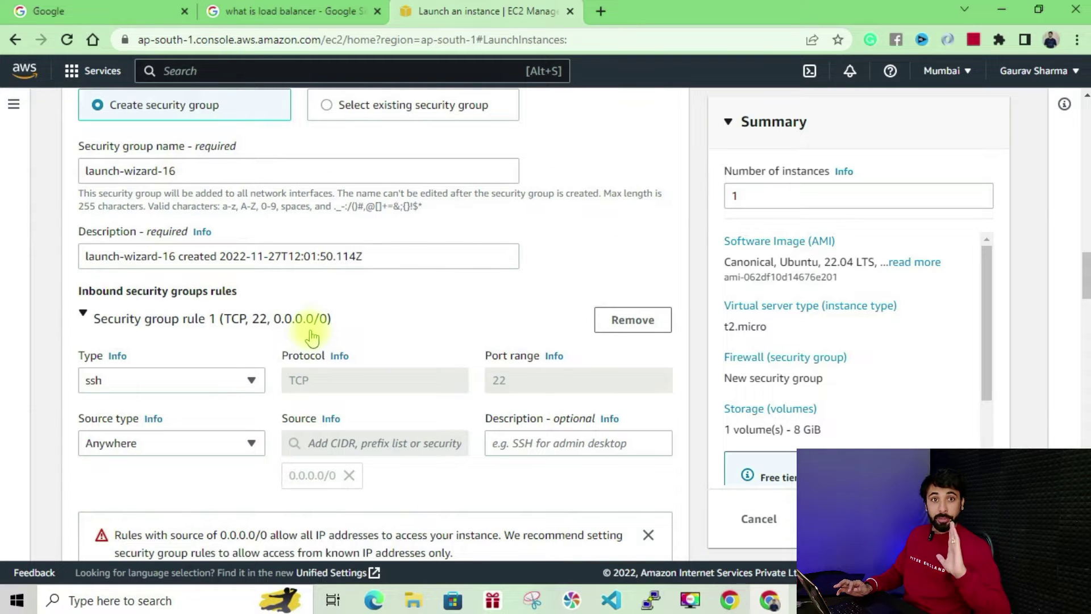
pyautogui.scroll(-4, 250, 350)
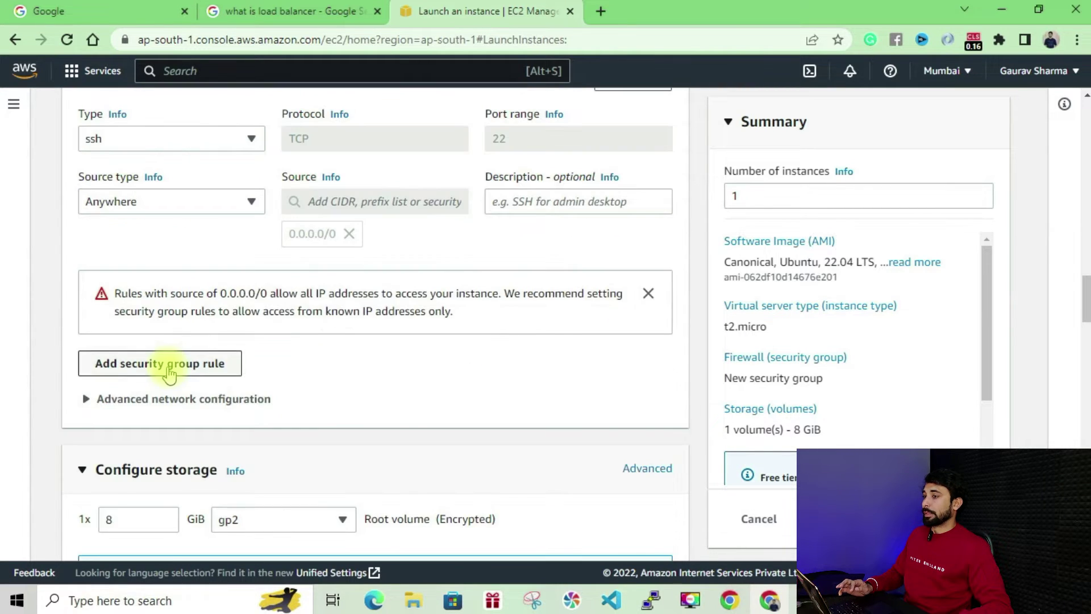
pyautogui.click(171, 364)
pyautogui.click(170, 352)
pyautogui.scroll(-3, 115, 232)
pyautogui.scroll(-2, 116, 232)
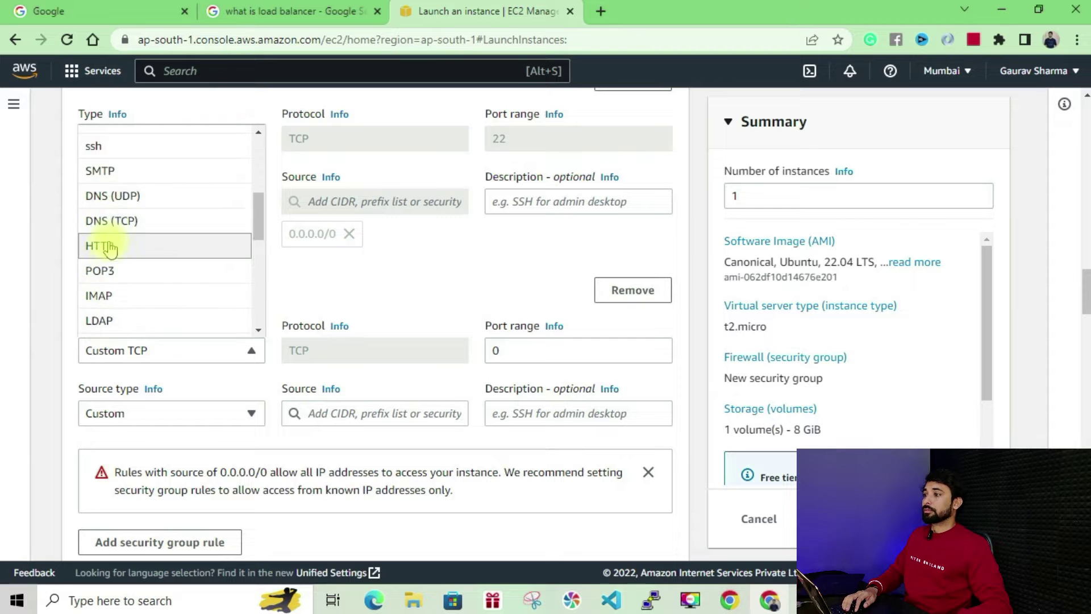
pyautogui.click(108, 243)
# Step: Choose the source type for the new HTTP security group rule
pyautogui.click(275, 291)
pyautogui.click(205, 290)
pyautogui.click(294, 413)
pyautogui.click(170, 413)
pyautogui.click(110, 438)
pyautogui.click(406, 290)
# Step: Check the instance name and user data script, and launch the instance
pyautogui.scroll(20, 406, 290)
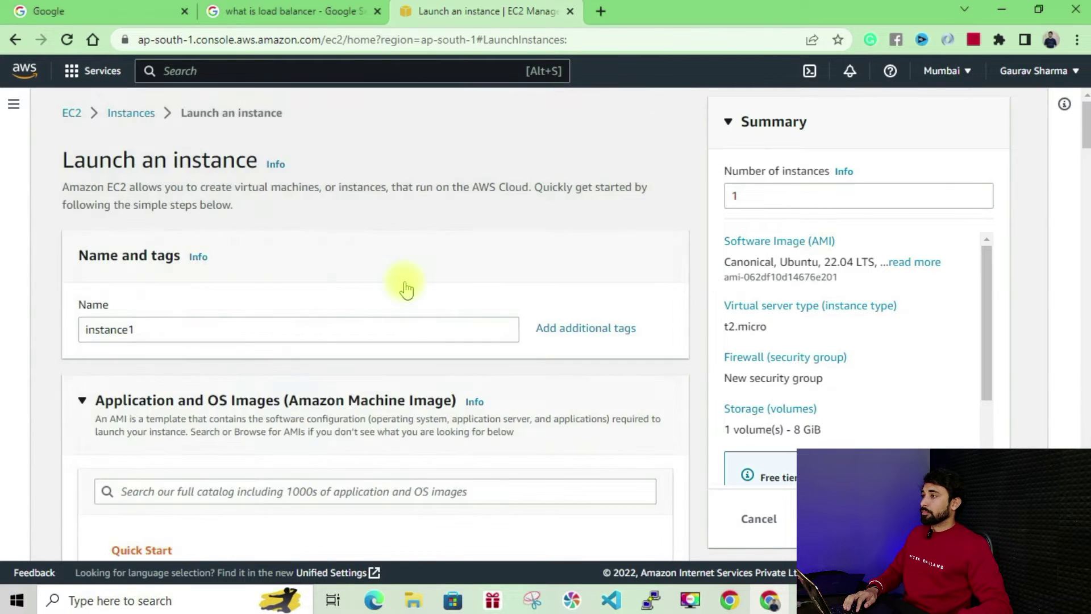
pyautogui.scroll(-20, 406, 288)
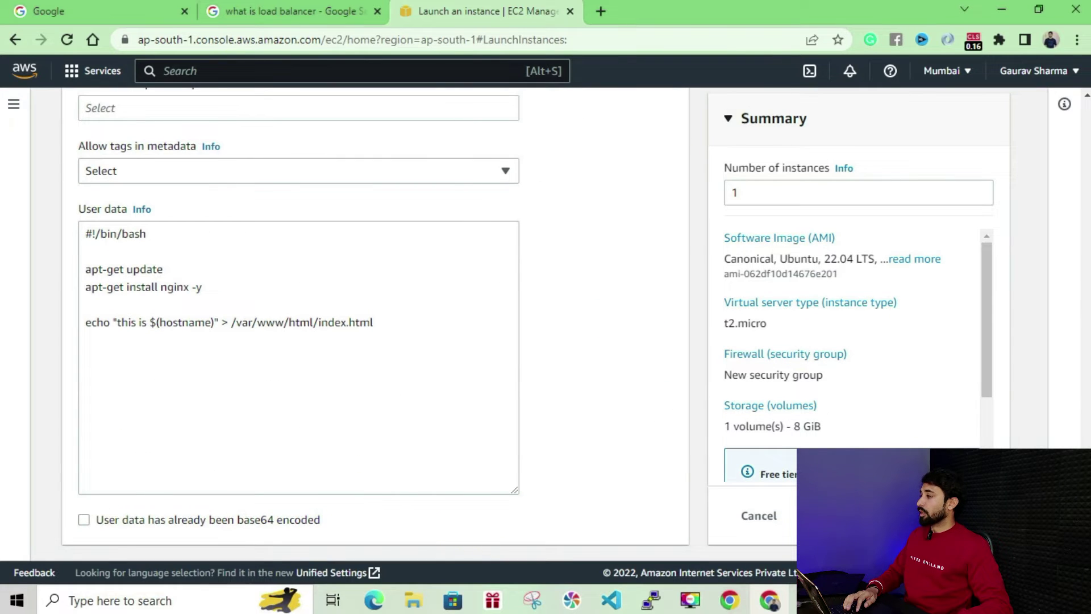
pyautogui.scroll(-3, 884, 397)
pyautogui.scroll(3, 885, 402)
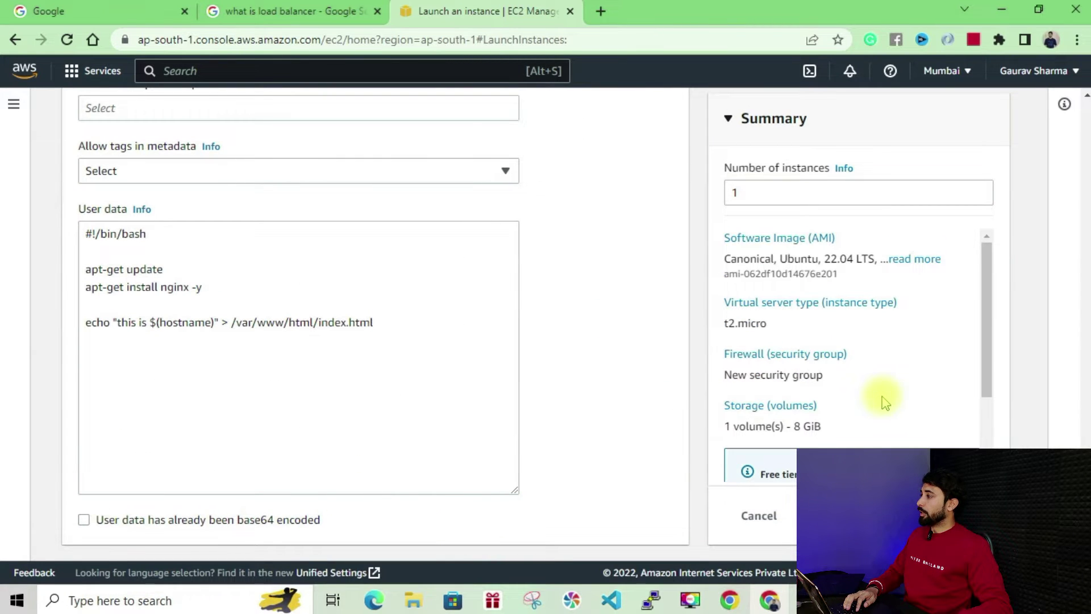
pyautogui.click(914, 515)
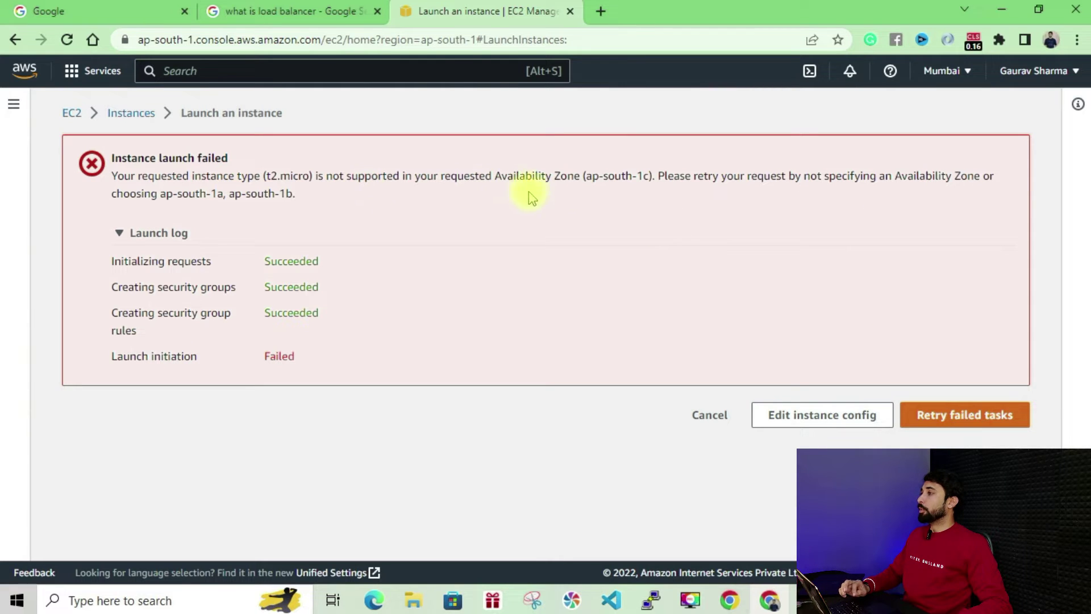
# Step: Read the unsupported Availability Zone message and retry the failed launch tasks
pyautogui.moveTo(654, 181); pyautogui.dragTo(411, 183)
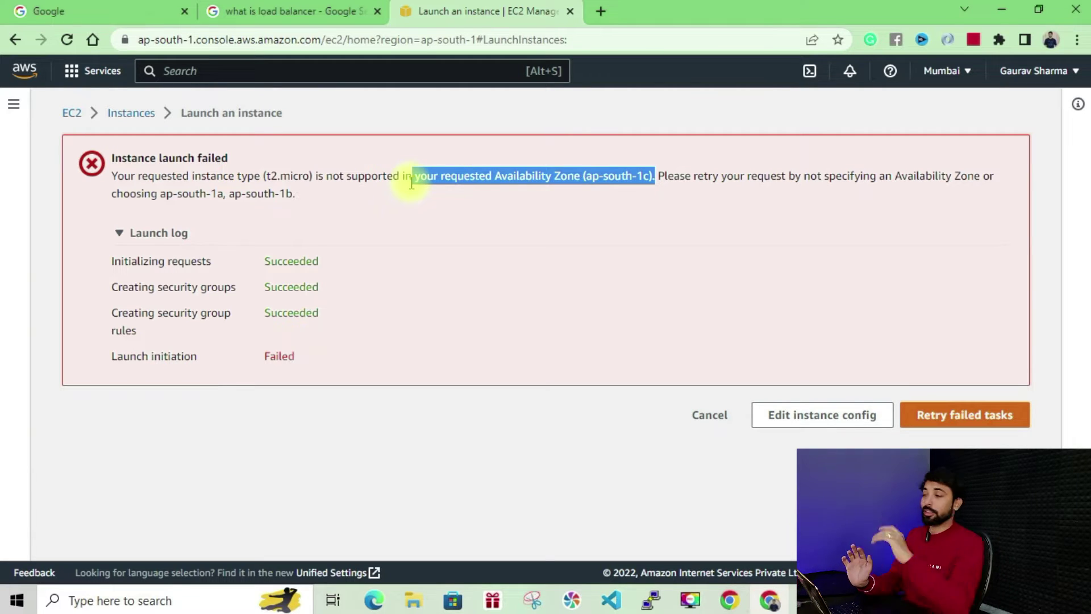
pyautogui.click(974, 427)
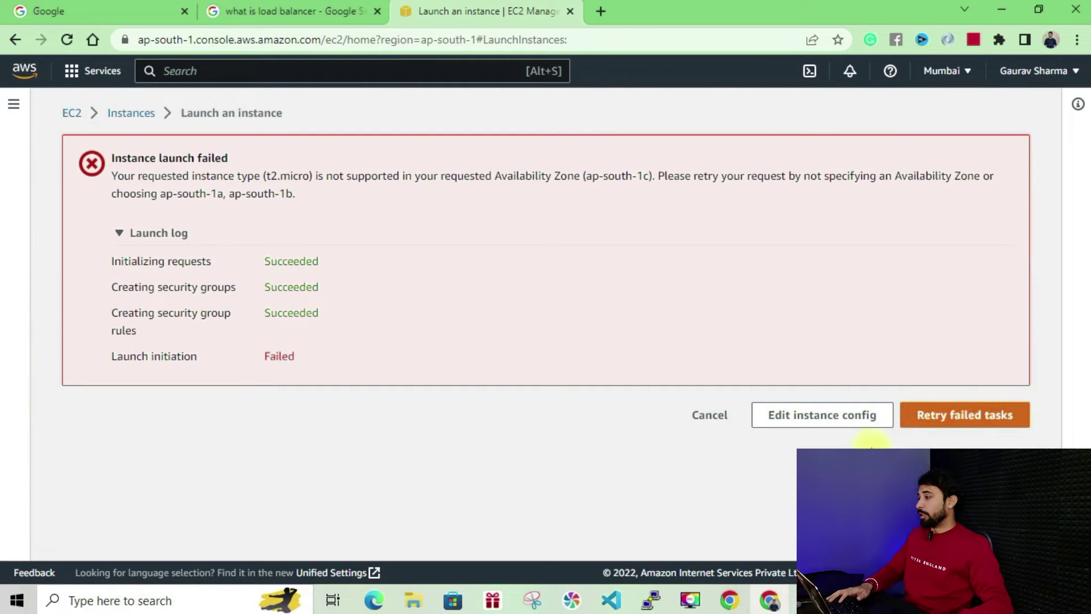
# Step: Edit the failed instance's configuration, change its subnet to the one in ap-south-1a, and launch it again
pyautogui.click(796, 420)
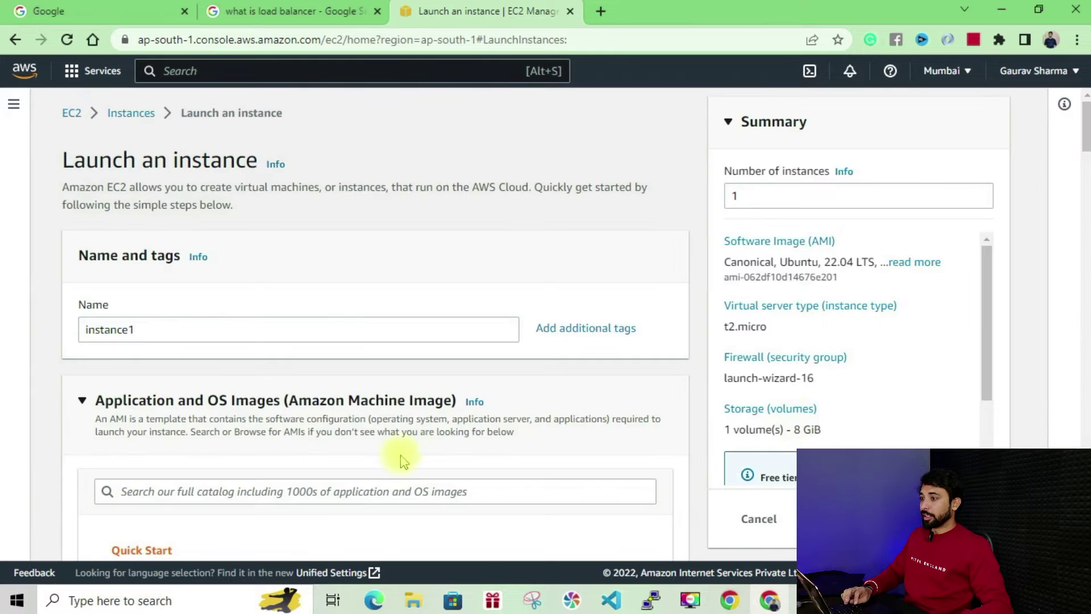
pyautogui.scroll(-15, 421, 456)
pyautogui.scroll(4, 149, 375)
pyautogui.scroll(-20, 149, 375)
pyautogui.scroll(8, 148, 373)
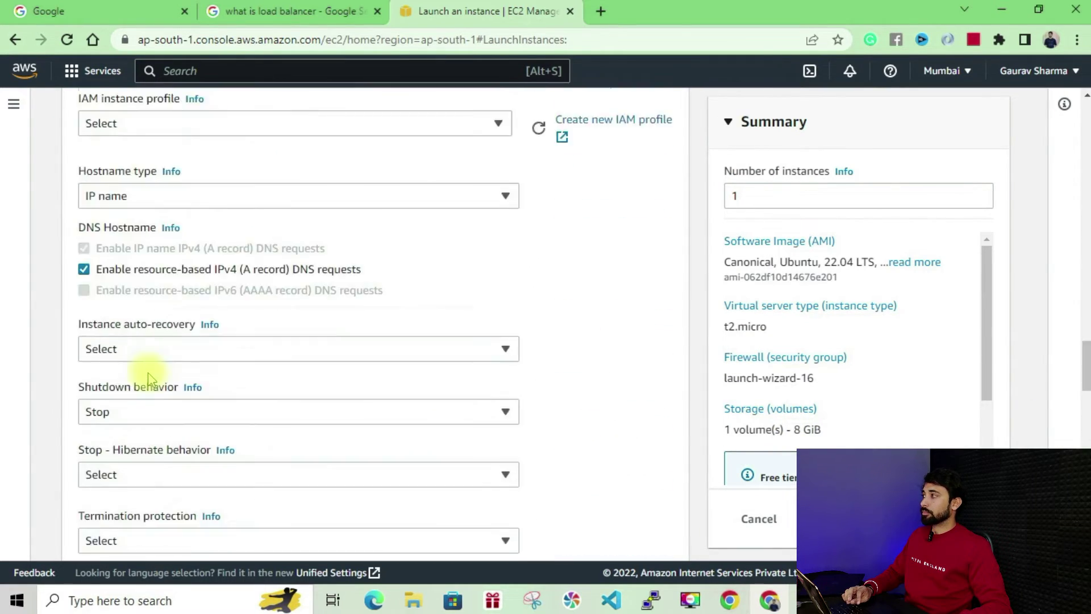
pyautogui.scroll(10, 148, 373)
pyautogui.click(148, 381)
pyautogui.click(127, 390)
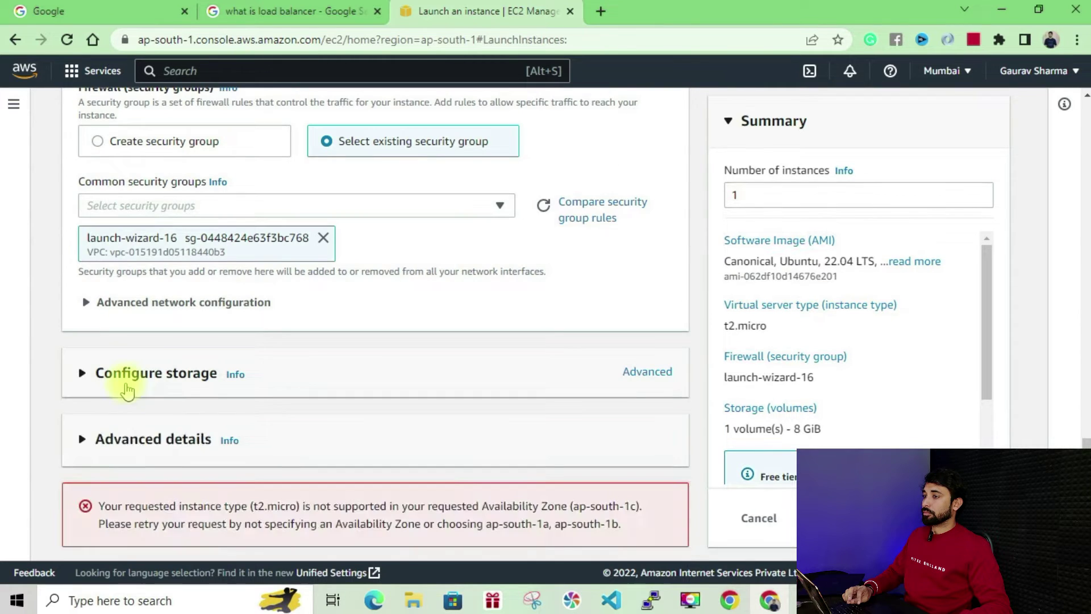
pyautogui.scroll(7, 126, 390)
pyautogui.click(173, 383)
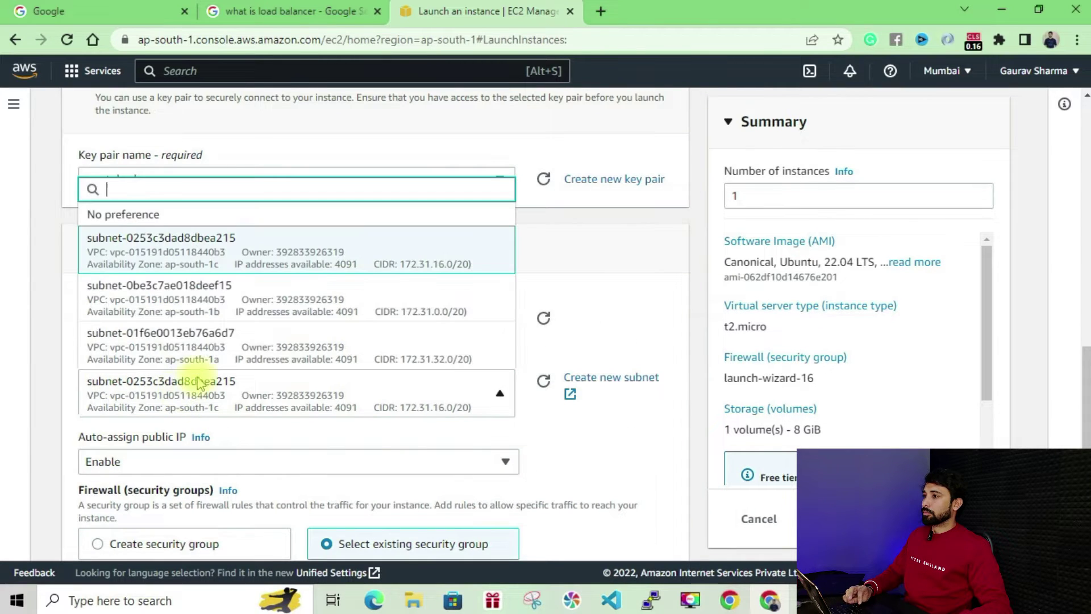
pyautogui.click(152, 348)
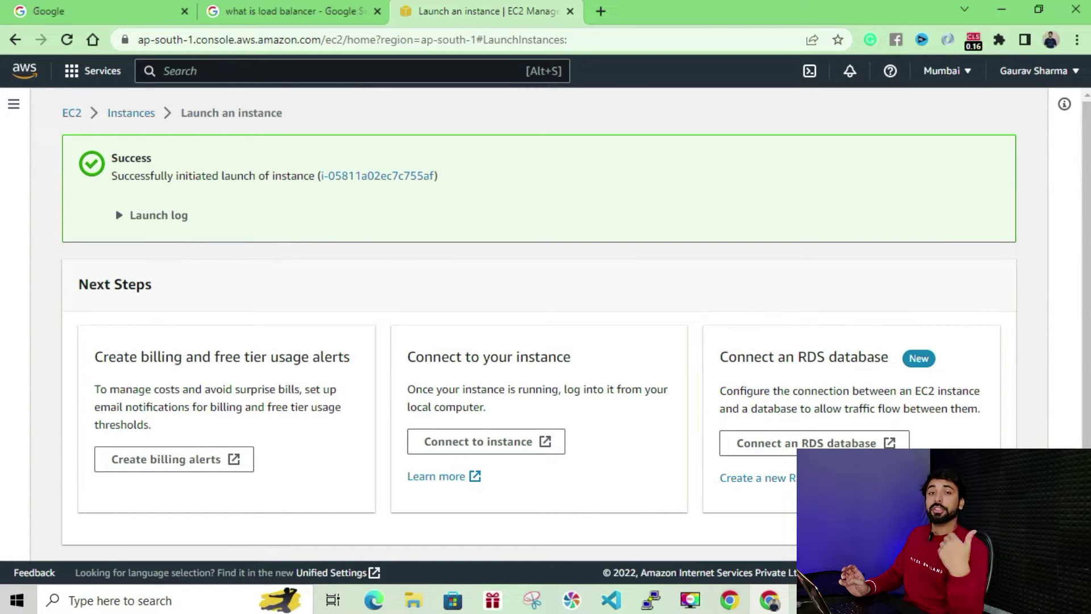
# Step: Start launching another instance from the instances list and name it instance-2-1b
pyautogui.click(131, 112)
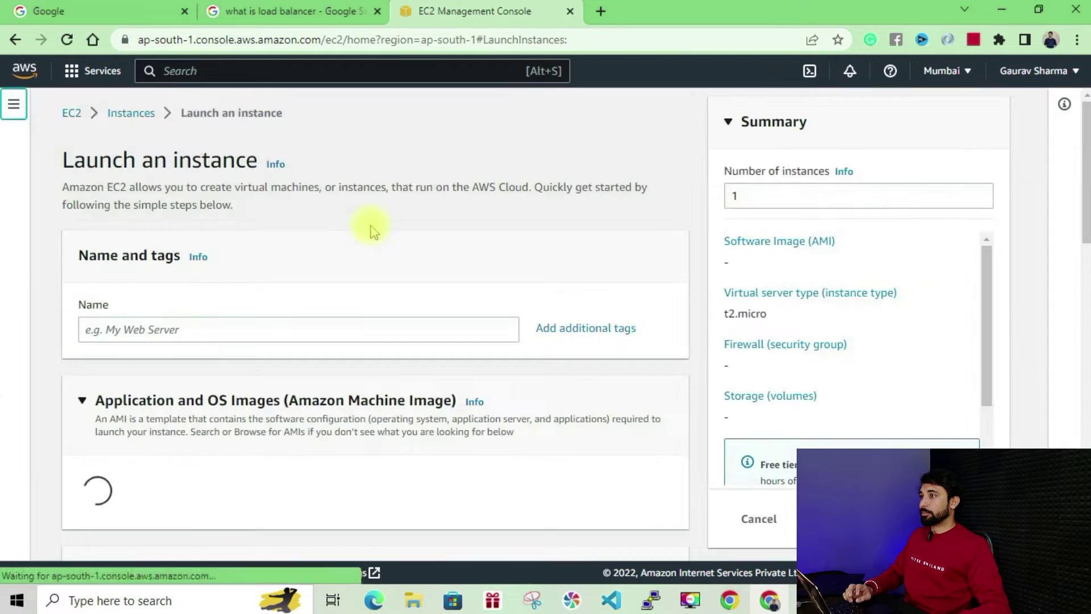
pyautogui.click(170, 330)
pyautogui.write('instance-2')
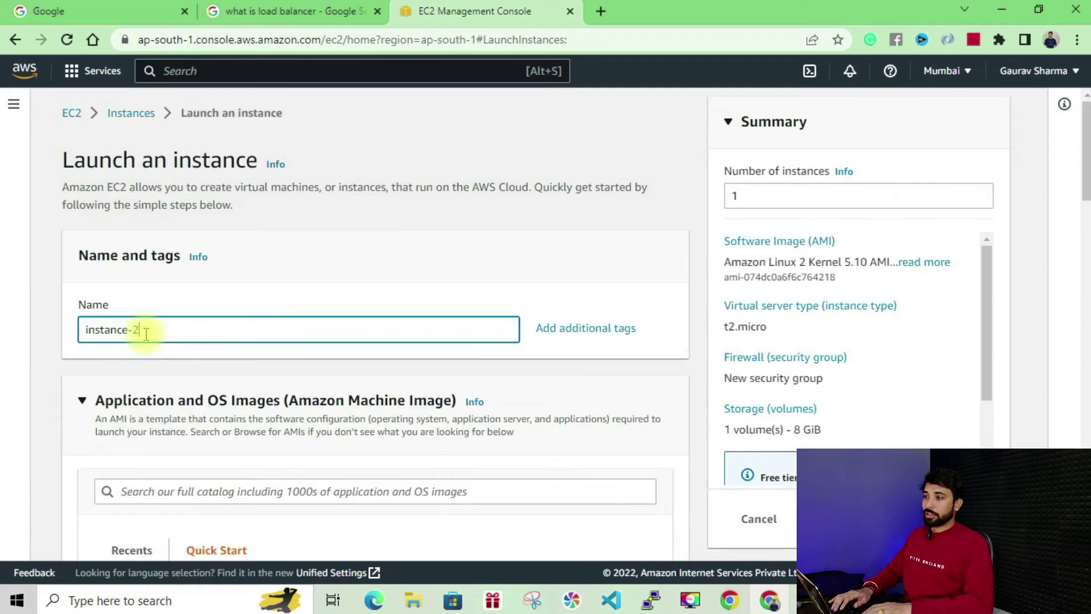
pyautogui.click(502, 267)
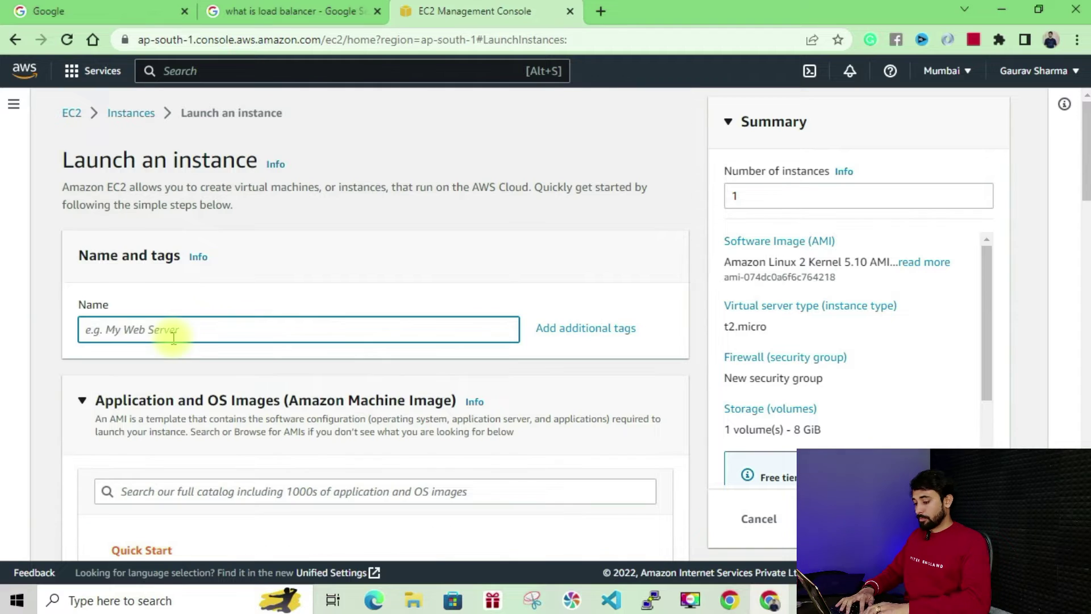
pyautogui.write('instance-2-')
pyautogui.scroll(-4, 171, 334)
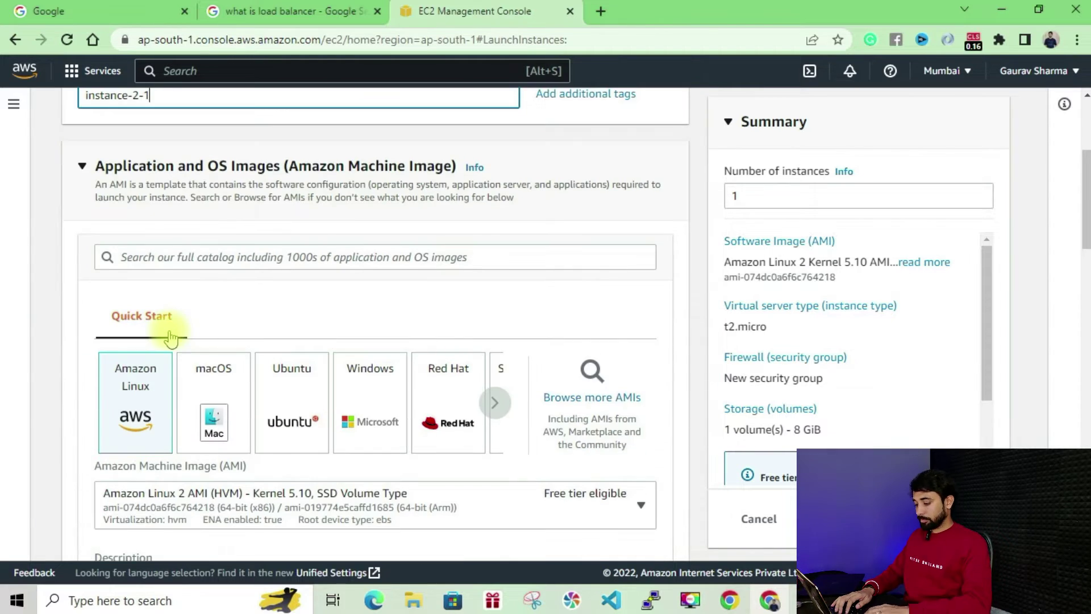
pyautogui.scroll(-4, 171, 339)
pyautogui.scroll(3, 305, 293)
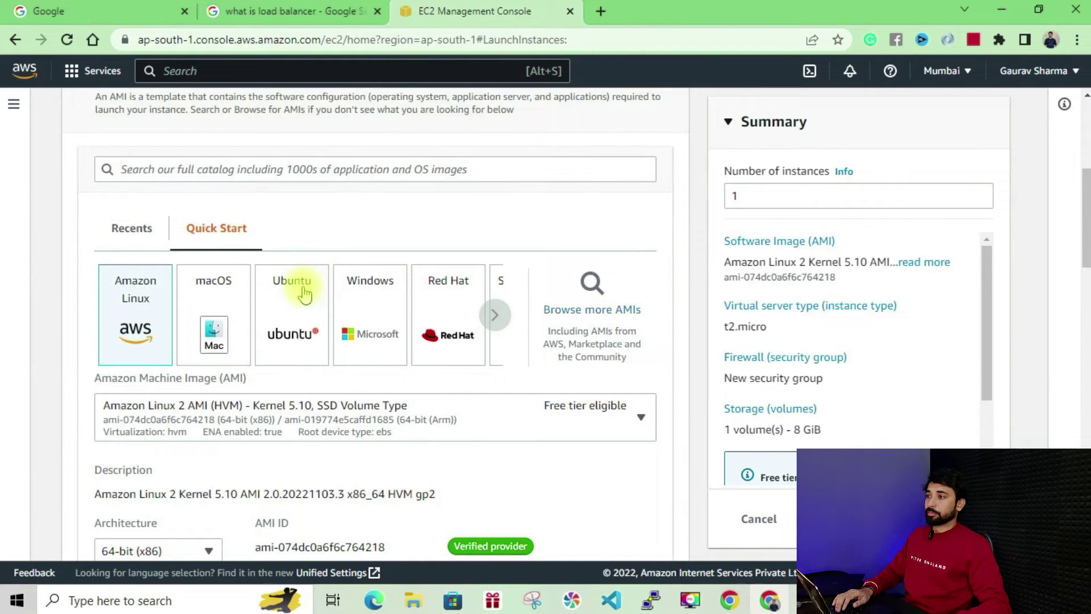
# Step: Select the youtube-key key pair and allow HTTP traffic from the internet for the second instance
pyautogui.scroll(-10, 305, 293)
pyautogui.click(170, 207)
pyautogui.click(114, 282)
pyautogui.scroll(-5, 178, 333)
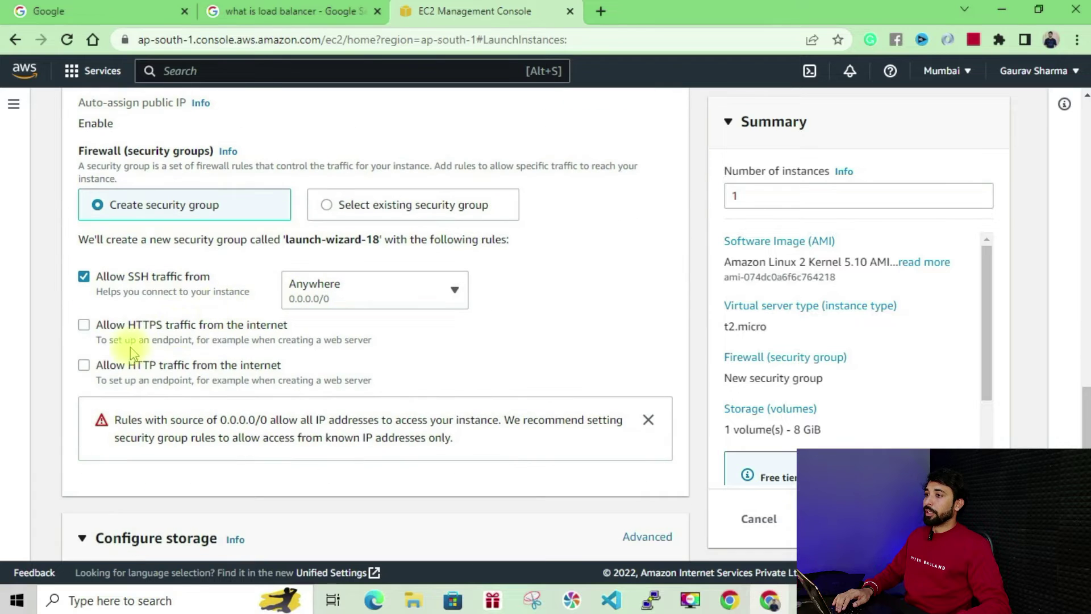
pyautogui.click(84, 365)
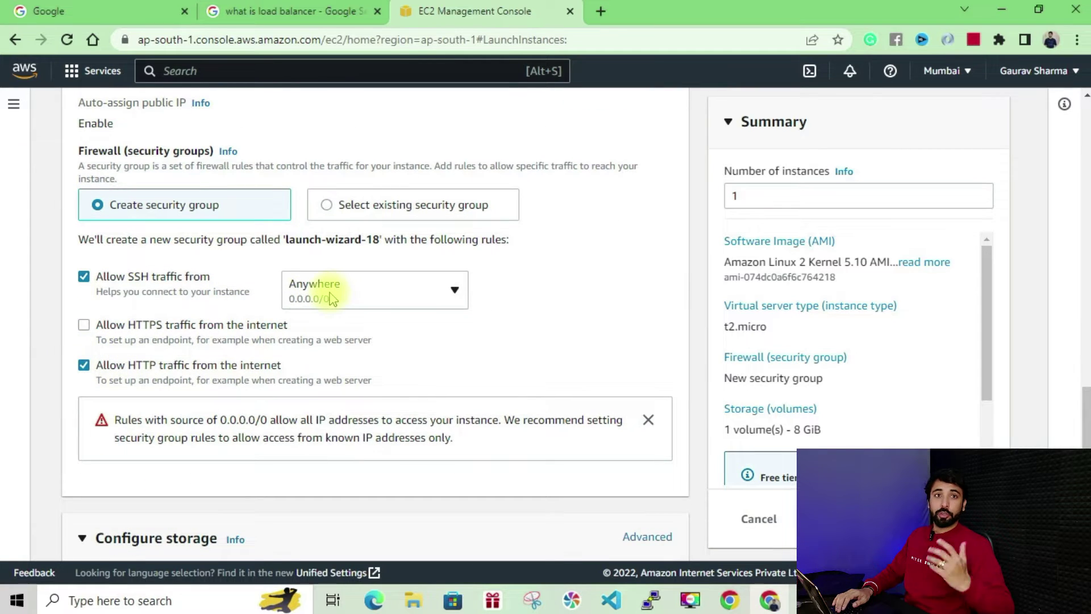
# Step: Edit the second instance's network settings and set its subnet to the one in ap-south-1b
pyautogui.scroll(-5, 353, 284)
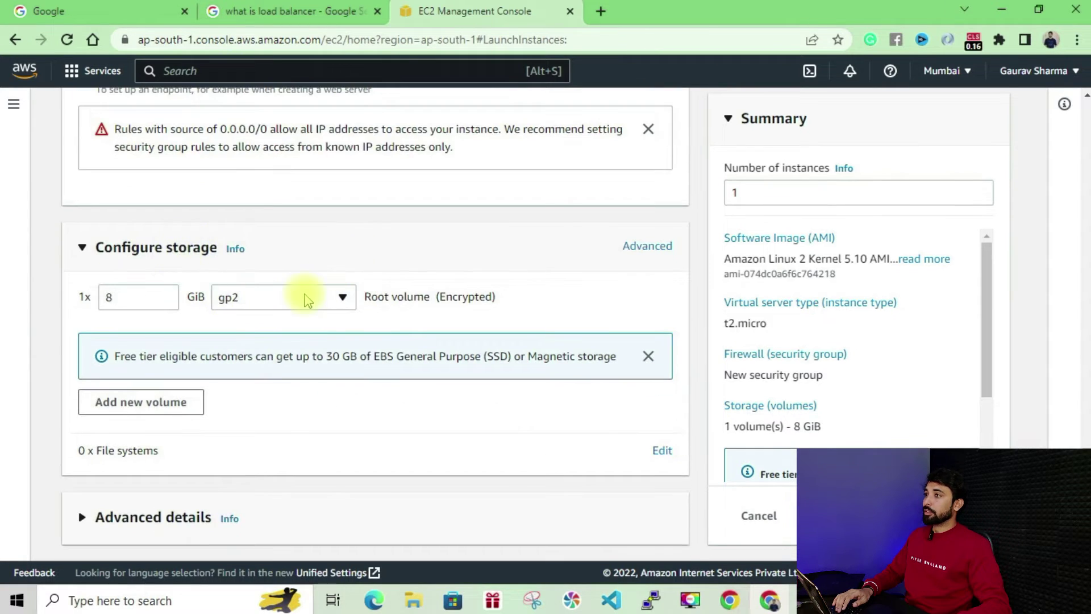
pyautogui.scroll(8, 306, 293)
pyautogui.click(642, 149)
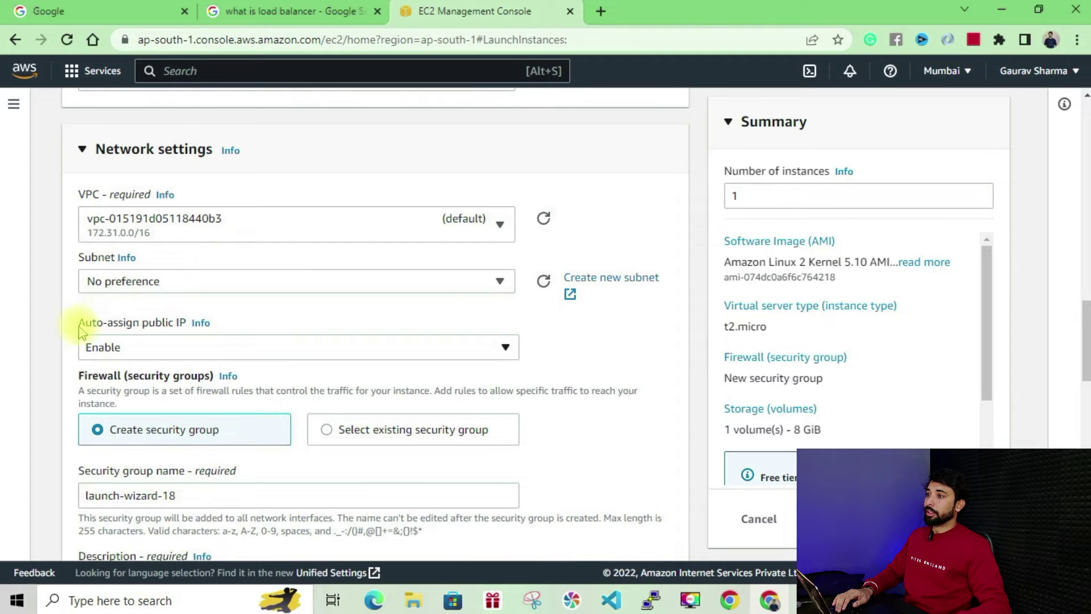
pyautogui.click(111, 284)
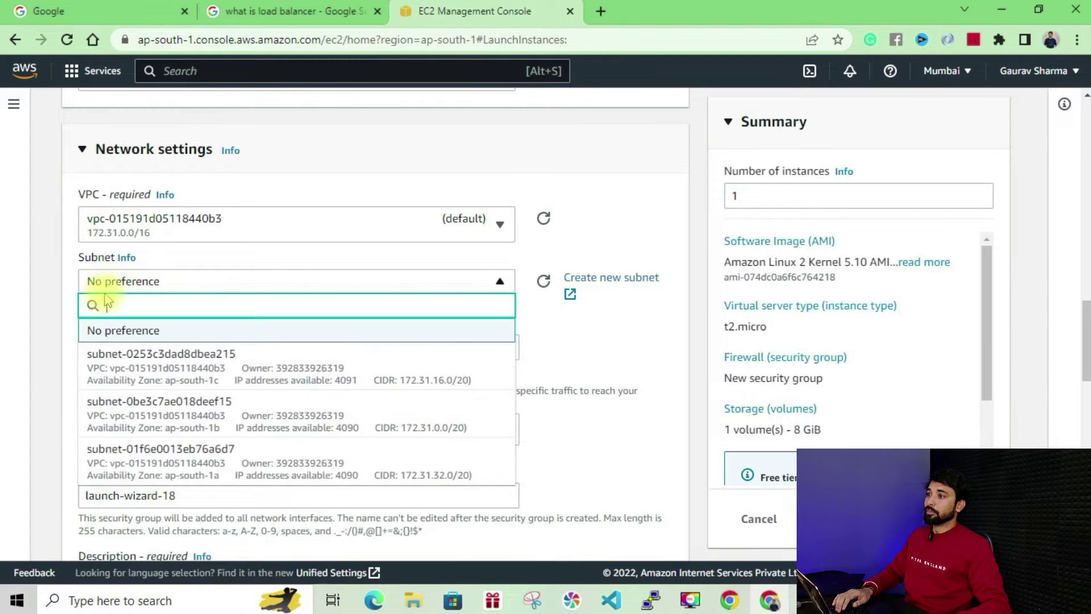
pyautogui.click(118, 406)
pyautogui.scroll(-12, 80, 268)
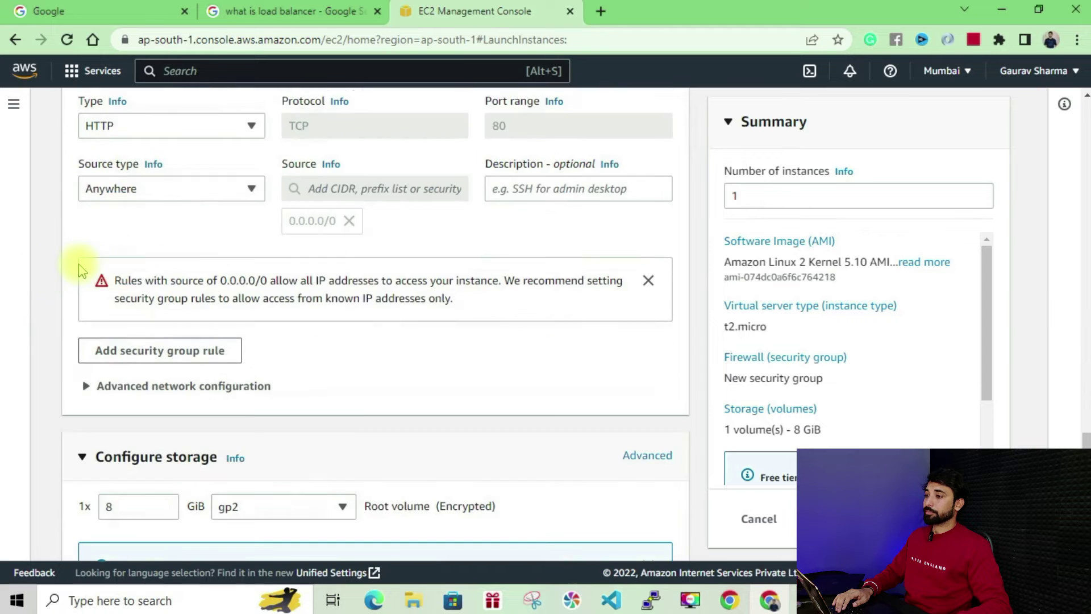
# Step: Enter user data that runs apt-get update, installs nginx and writes "this is $(hostname)" to /var/www/html/index.html, and launch the instance
pyautogui.click(85, 517)
pyautogui.scroll(-8, 130, 444)
pyautogui.scroll(-10, 129, 445)
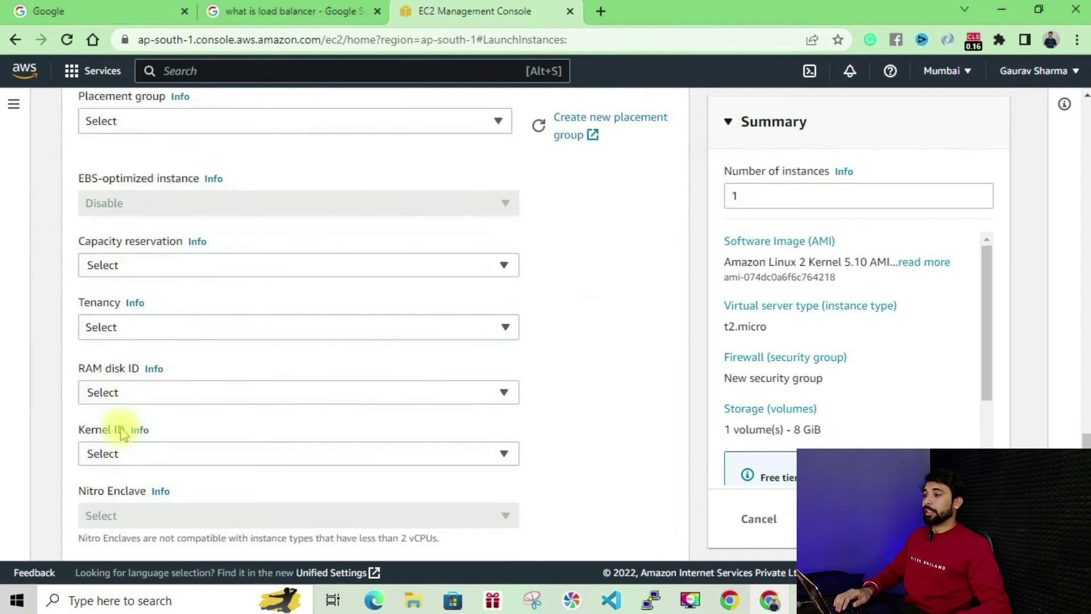
pyautogui.click(130, 243)
pyautogui.write('#!/bin/bash  apt-get update apt-get install nginx -y  echo "this is $(hostname)" > /var/www/html/index.html')
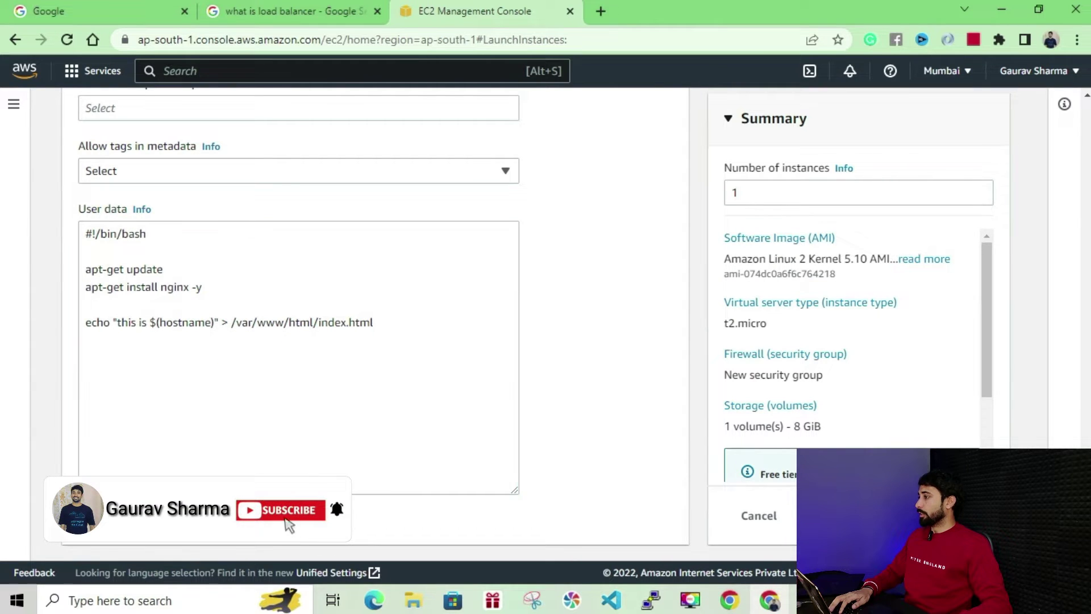
pyautogui.click(920, 515)
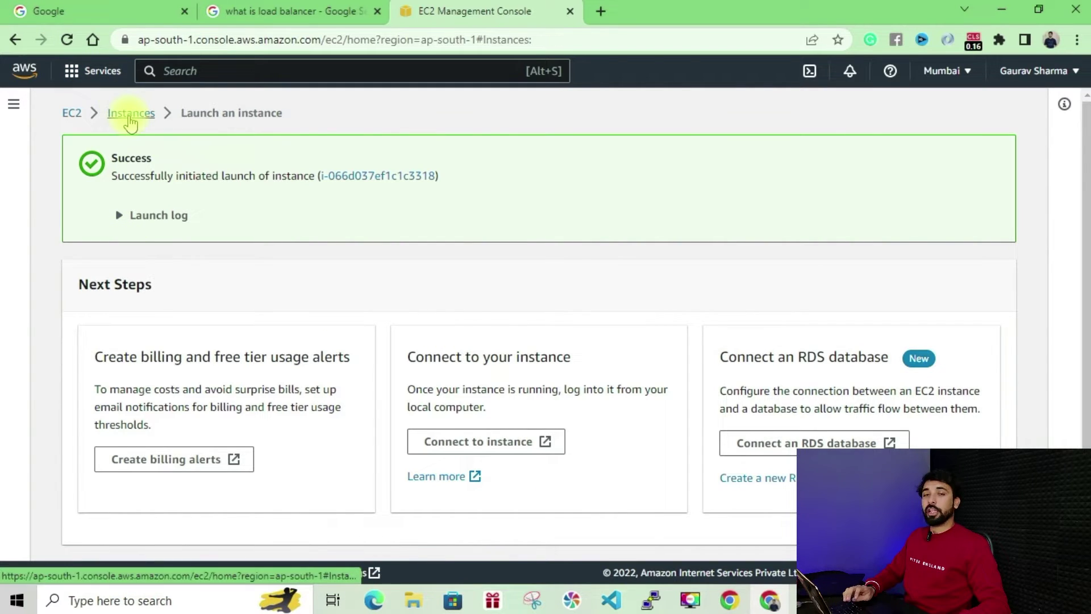
# Step: Refresh the instances list and start launching an Ubuntu Server 22.04 LTS instance named instance-3
pyautogui.click(130, 113)
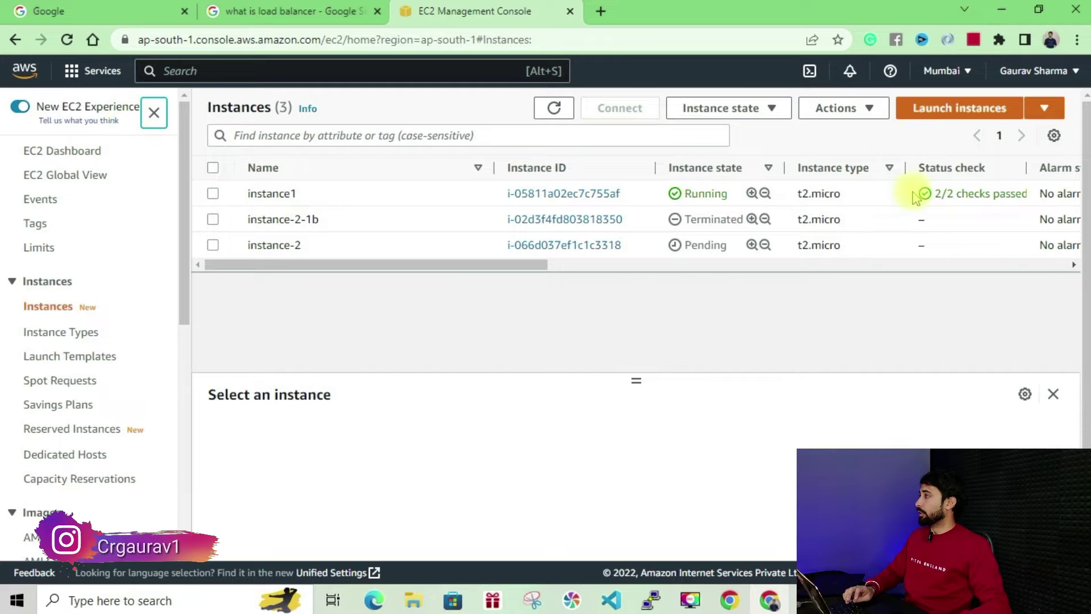
pyautogui.click(554, 108)
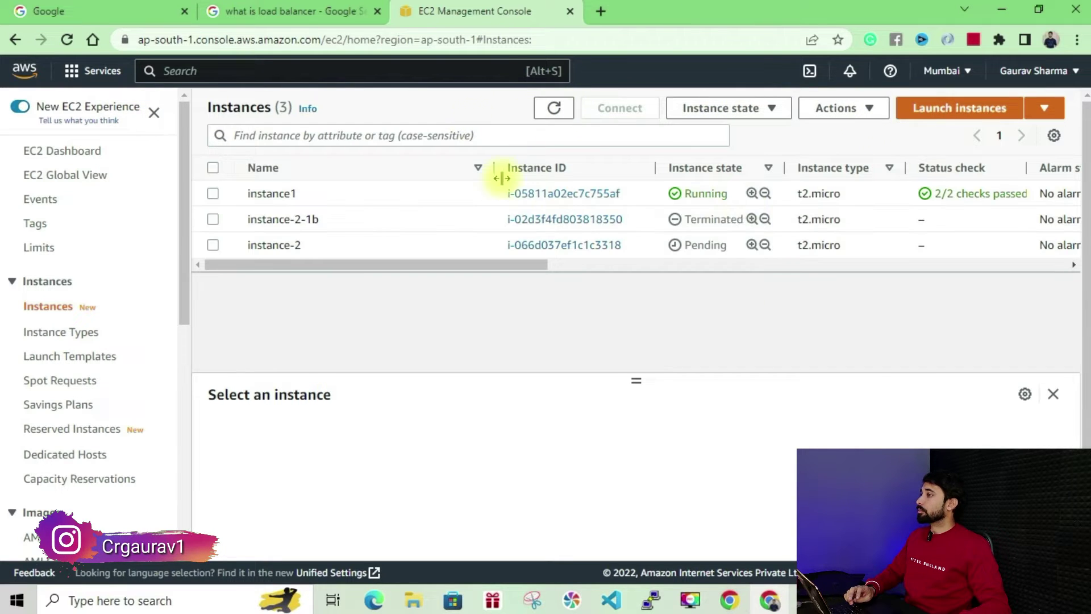
pyautogui.click(952, 120)
pyautogui.click(132, 324)
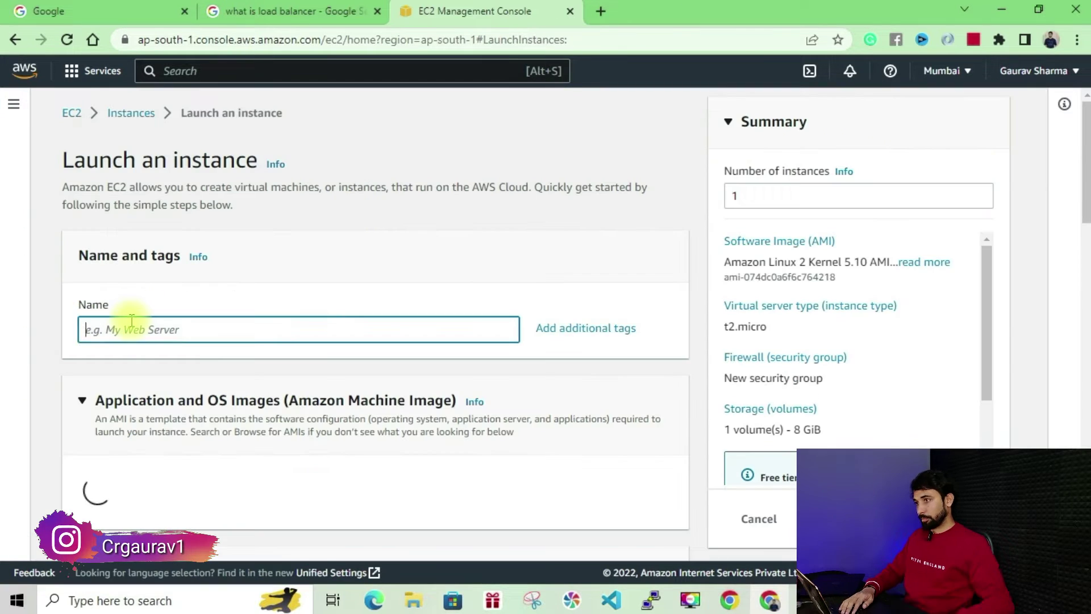
pyautogui.write('instance-3')
pyautogui.scroll(-5, 222, 337)
pyautogui.click(293, 248)
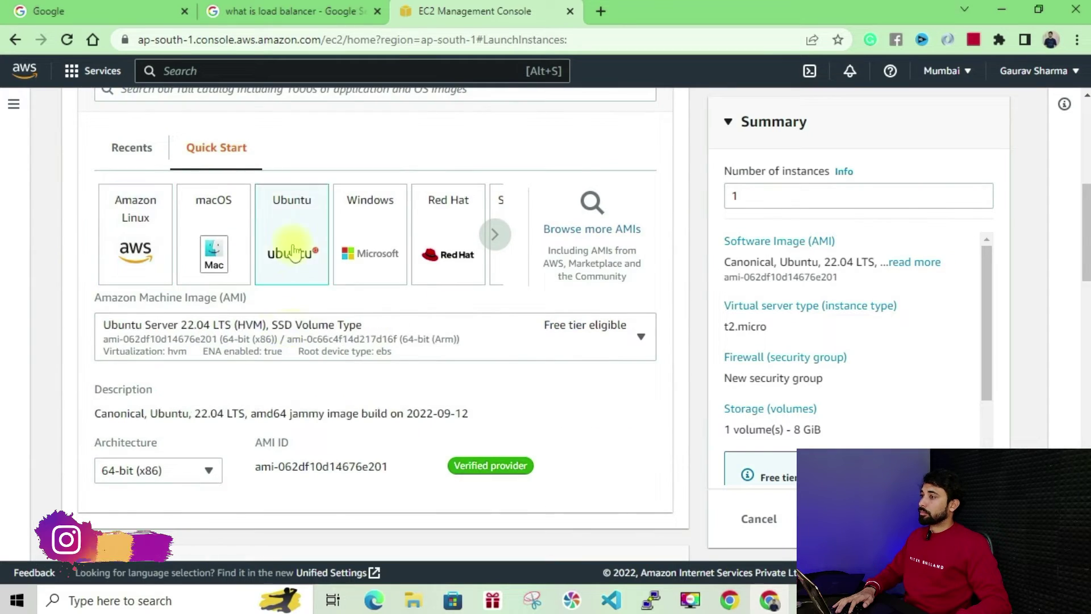
# Step: Select the youtube-key key pair for instance-3 and allow HTTP traffic from the internet
pyautogui.scroll(-9, 292, 250)
pyautogui.click(131, 132)
pyautogui.click(136, 213)
pyautogui.scroll(-5, 348, 245)
pyautogui.scroll(4, 372, 275)
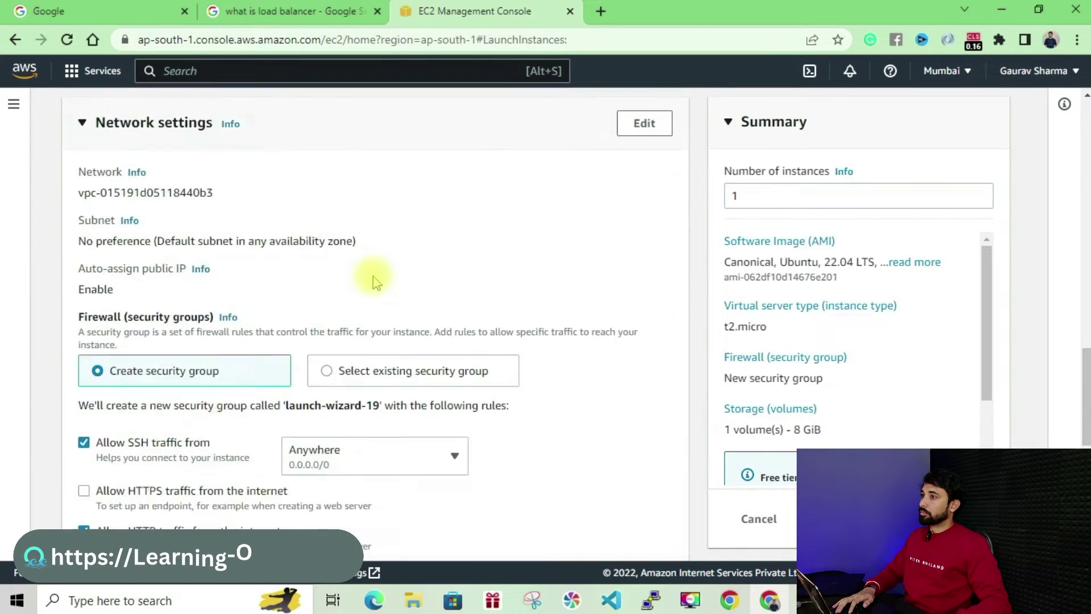
# Step: Edit instance-3's network settings and set its subnet to the one in ap-south-1c
pyautogui.click(640, 121)
pyautogui.scroll(-4, 224, 353)
pyautogui.scroll(-4, 196, 379)
pyautogui.scroll(7, 219, 363)
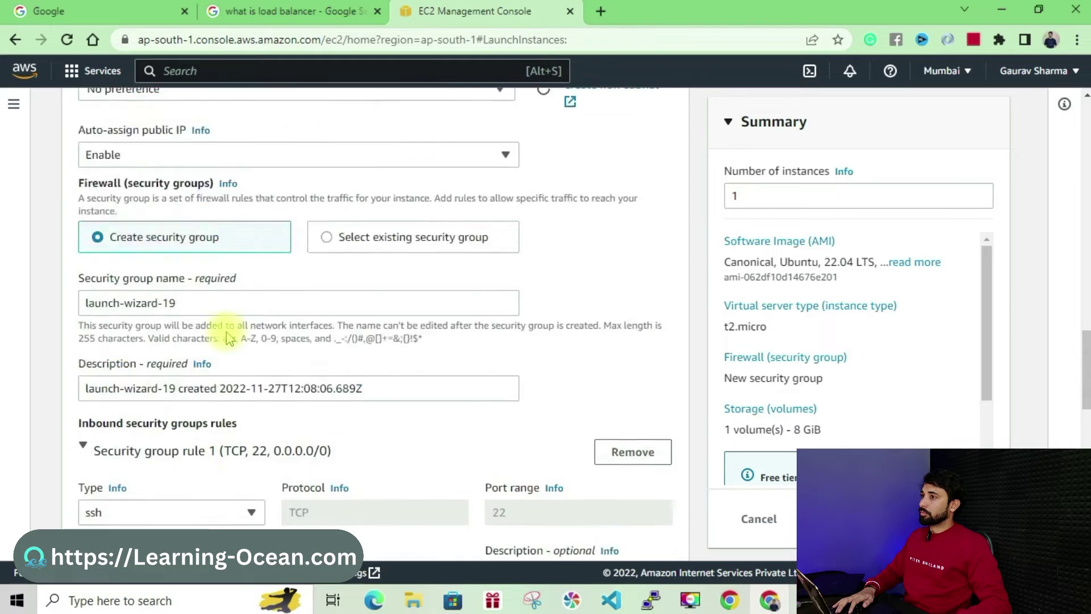
pyautogui.click(138, 330)
pyautogui.click(138, 215)
pyautogui.scroll(-12, 614, 250)
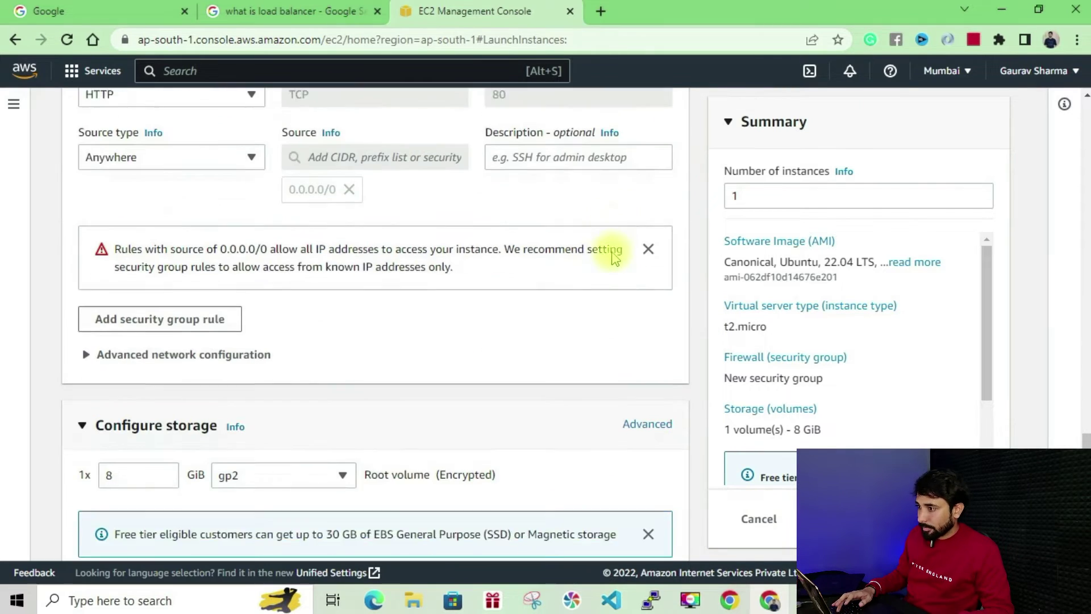
# Step: Add the same nginx bash script with the $(hostname) index page as instance-3's user data and try to launch it
pyautogui.click(223, 519)
pyautogui.scroll(-10, 222, 518)
pyautogui.click(195, 268)
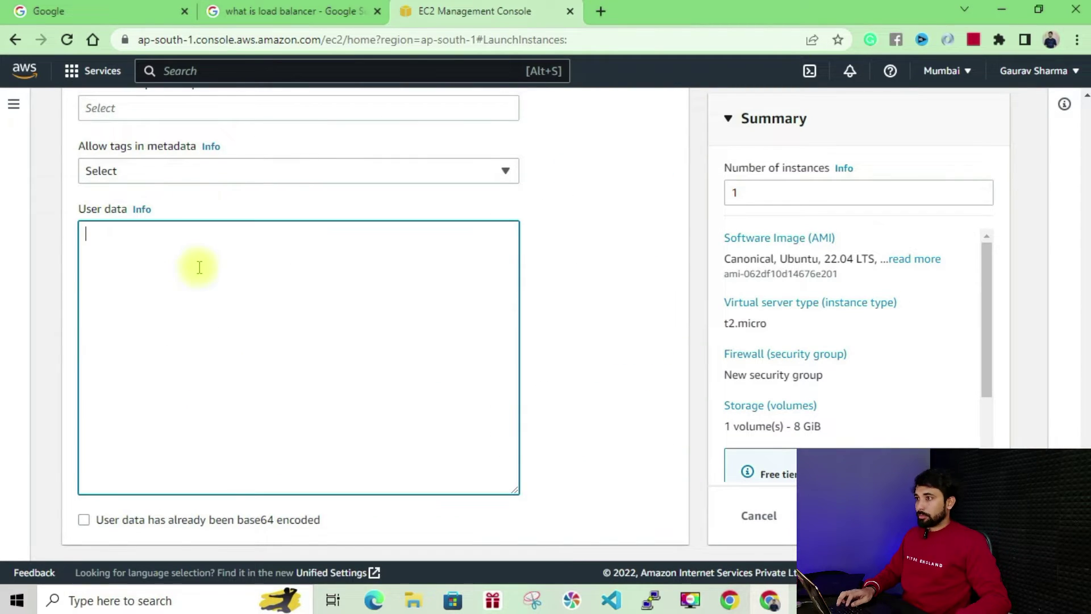
pyautogui.write('#!/bin/bash  apt-get update apt-get install nginx -y  echo "this is $(hostname)" > /var/www/html/index.html')
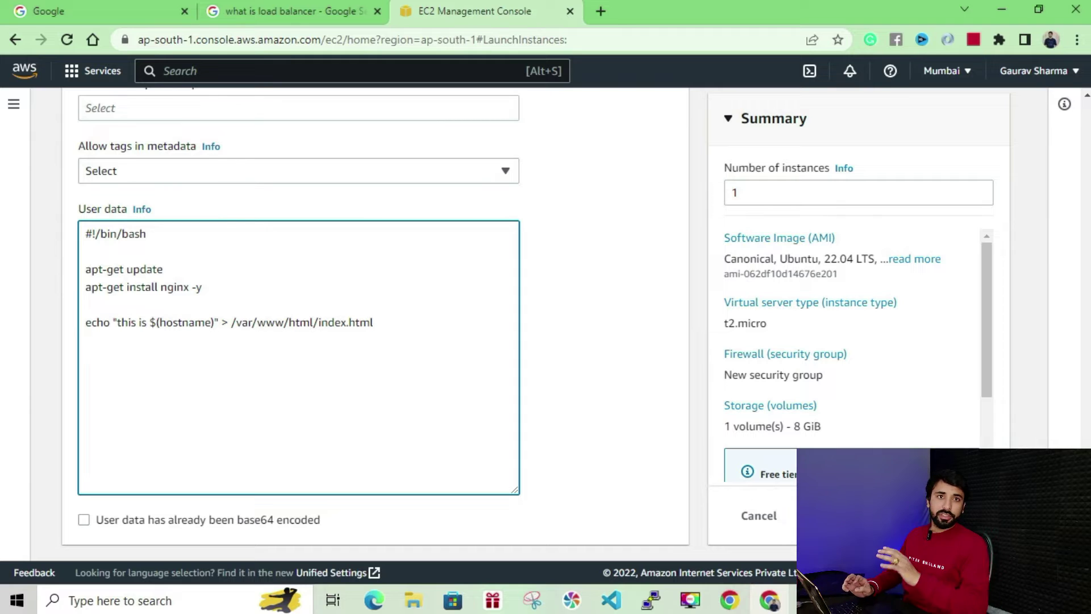
pyautogui.click(909, 516)
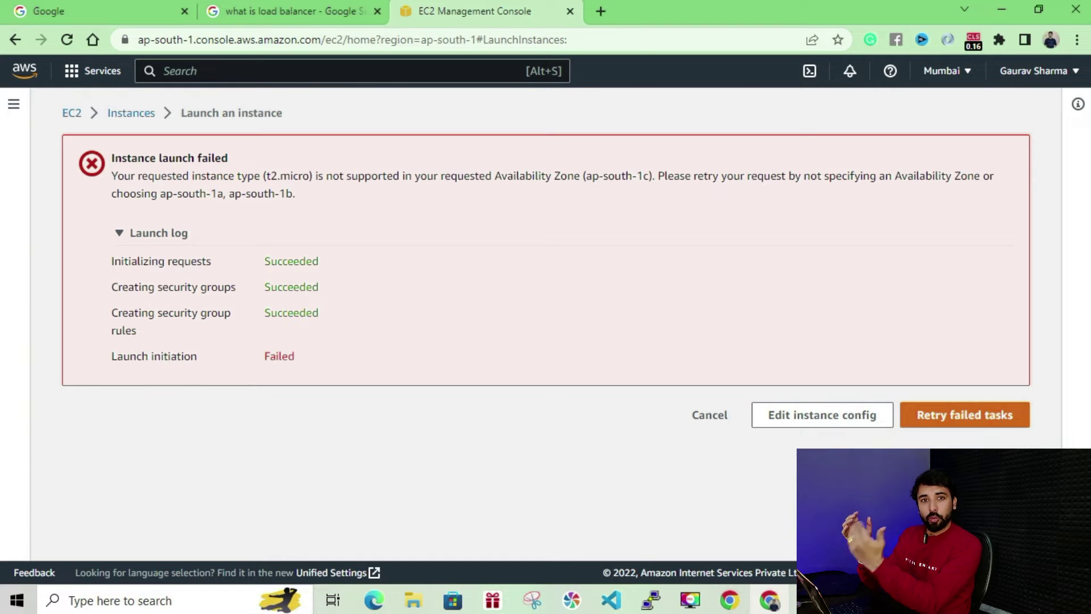
# Step: Edit instance-3's configuration, change its subnet to the one in ap-south-1b, and launch it again
pyautogui.click(850, 419)
pyautogui.scroll(-15, 214, 369)
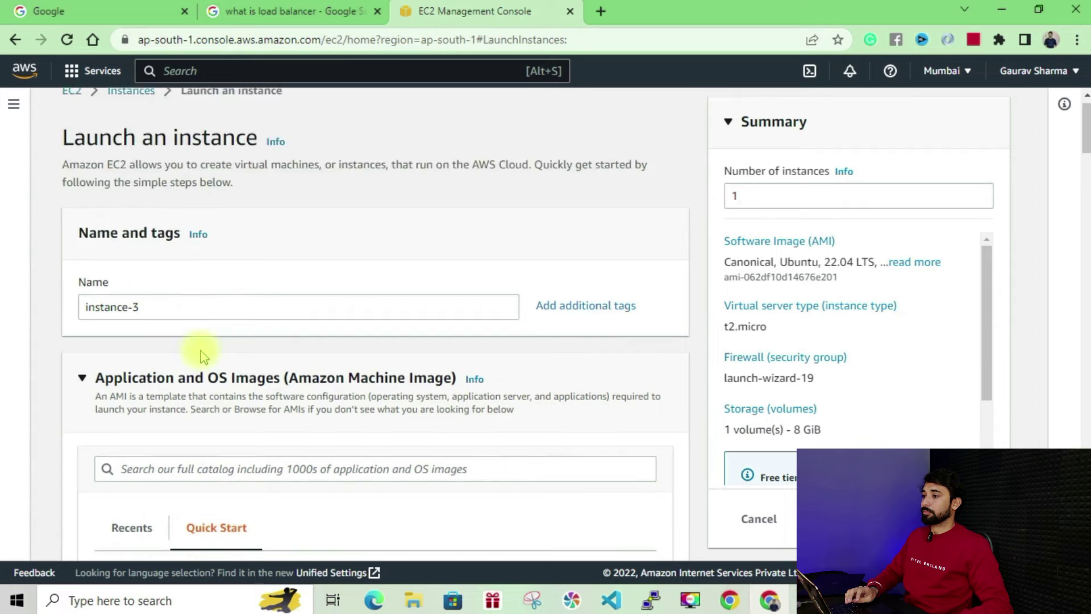
pyautogui.click(186, 350)
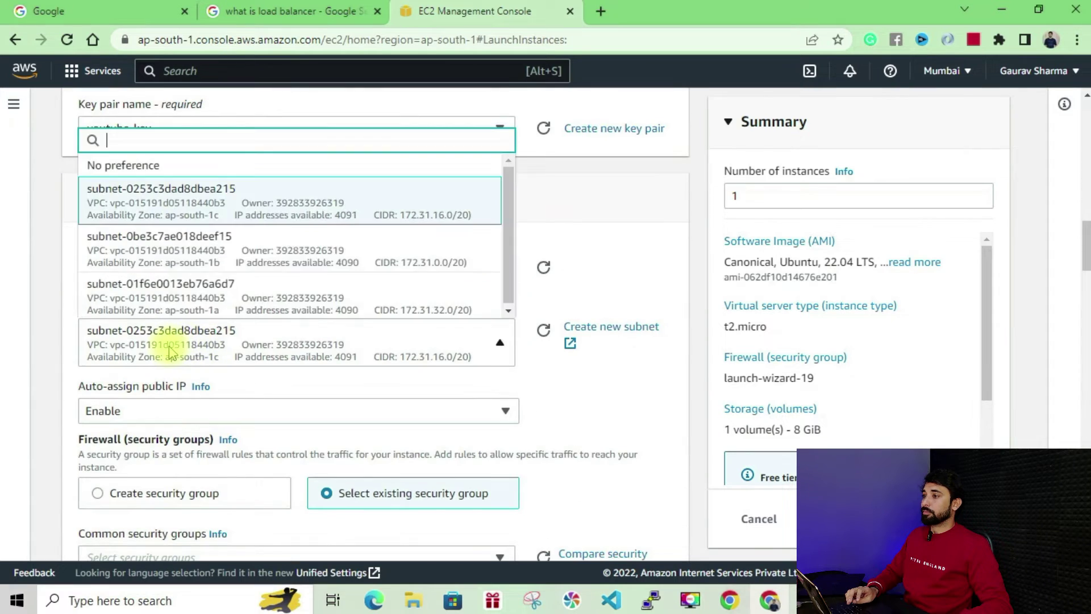
pyautogui.click(206, 238)
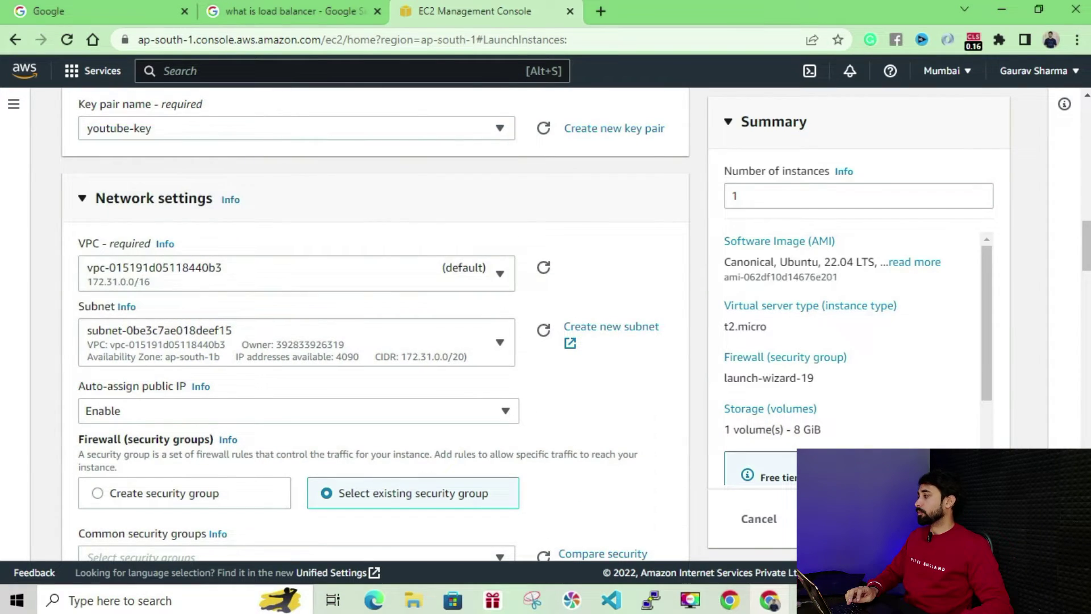
pyautogui.click(937, 518)
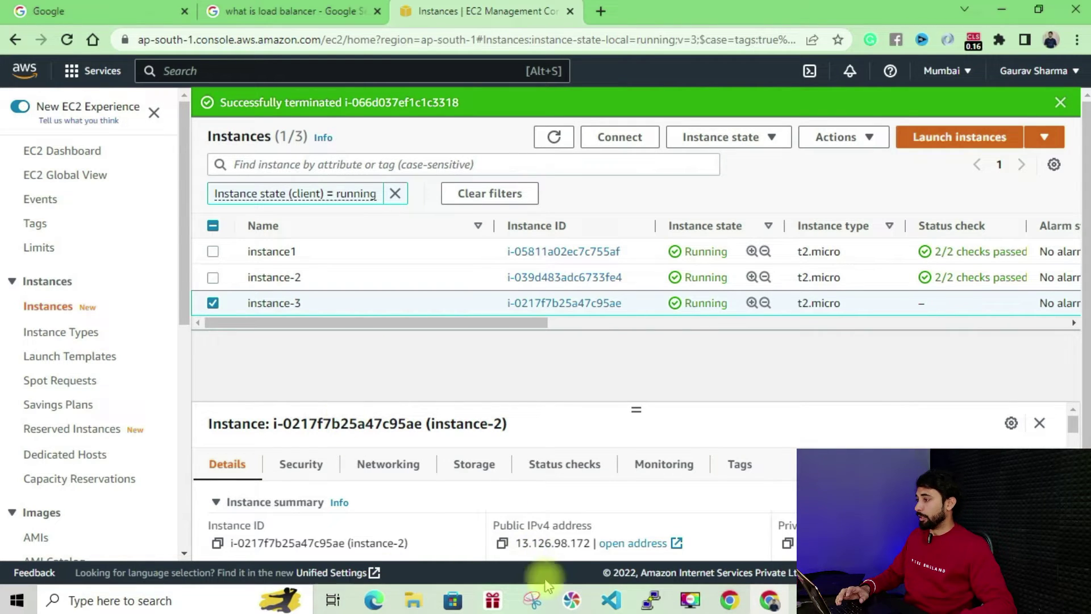
# Step: Copy the public IPv4 address of instance-3, and that of instance1, from their instance details
pyautogui.doubleClick(542, 544)
pyautogui.hotkey('ctrl', 'c')
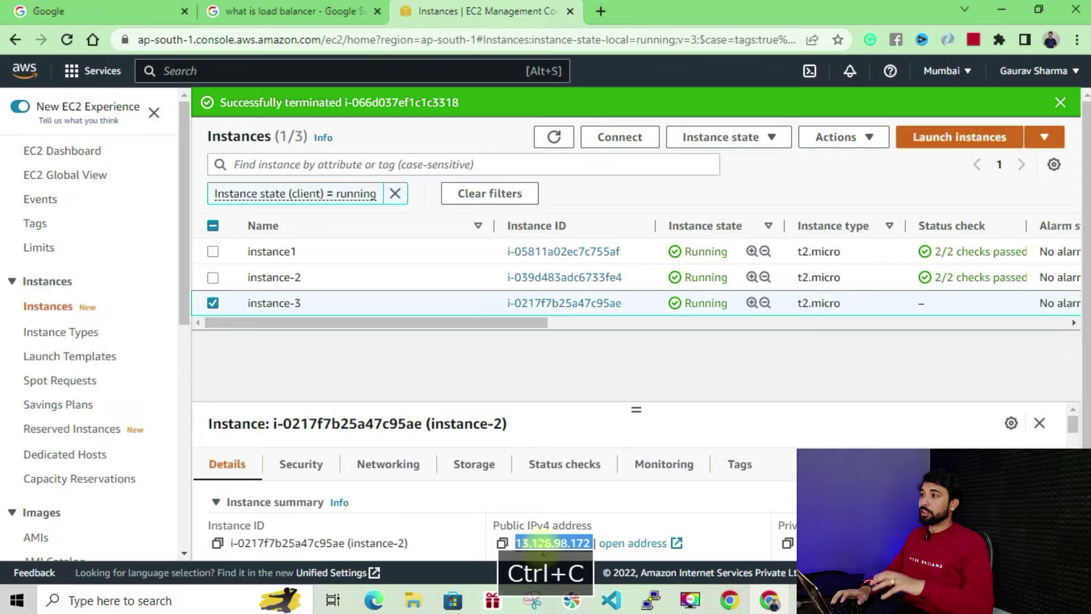
pyautogui.click(275, 251)
pyautogui.doubleClick(537, 542)
pyautogui.hotkey('ctrl', 'c')
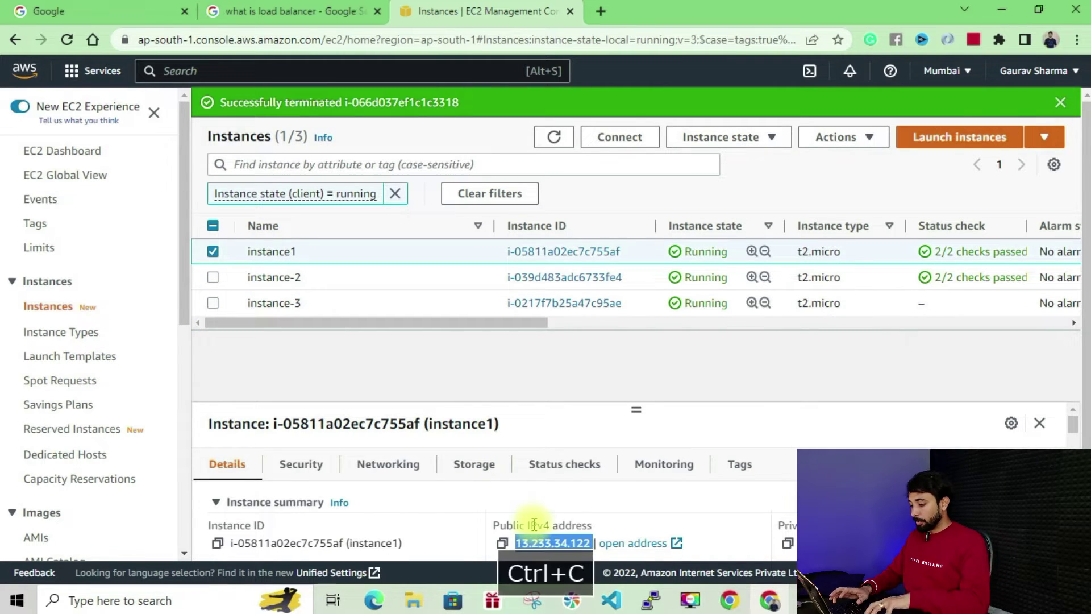
# Step: Open instance1's copied public IPv4 address in a new browser tab and check the hostname text on its page
pyautogui.hotkey('ctrl', 't')
pyautogui.hotkey('ctrl', 'v')
pyautogui.press('Return')
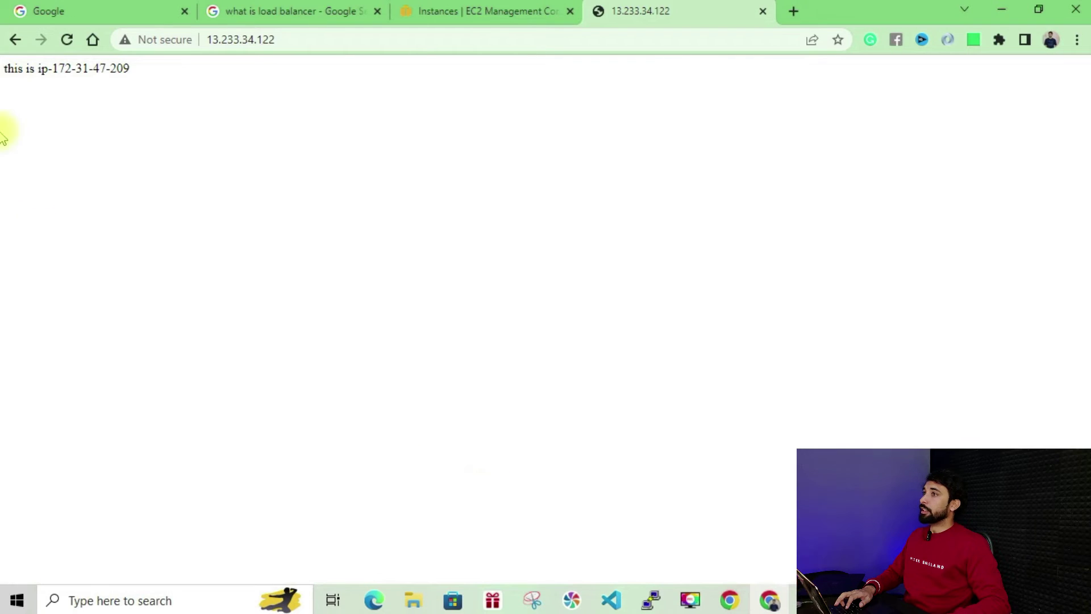
pyautogui.moveTo(147, 72); pyautogui.dragTo(2, 68)
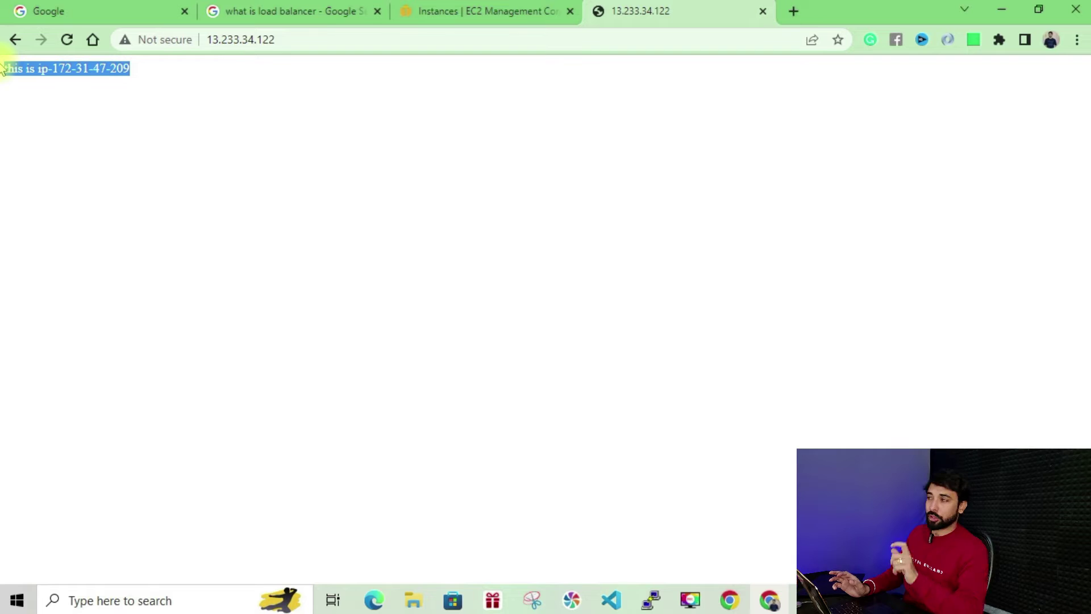
# Step: Copy instance-2's public IPv4 address, open it in a new browser tab and check the hostname text on its page
pyautogui.click(475, 10)
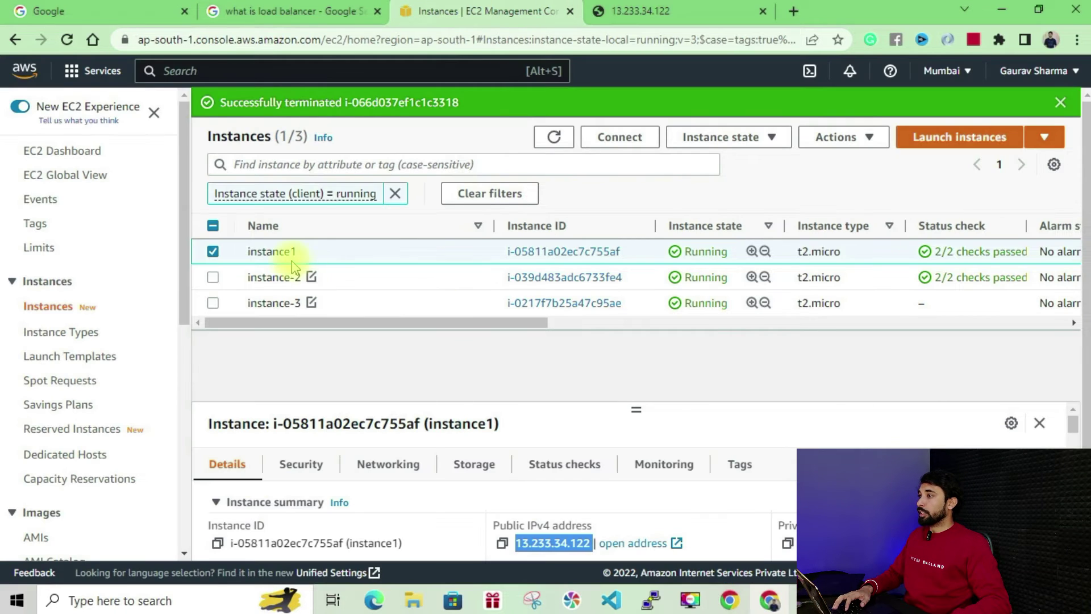
pyautogui.click(275, 276)
pyautogui.doubleClick(544, 541)
pyautogui.hotkey('ctrl', 'c')
pyautogui.hotkey('ctrl', 't')
pyautogui.hotkey('ctrl', 'v')
pyautogui.press('Return')
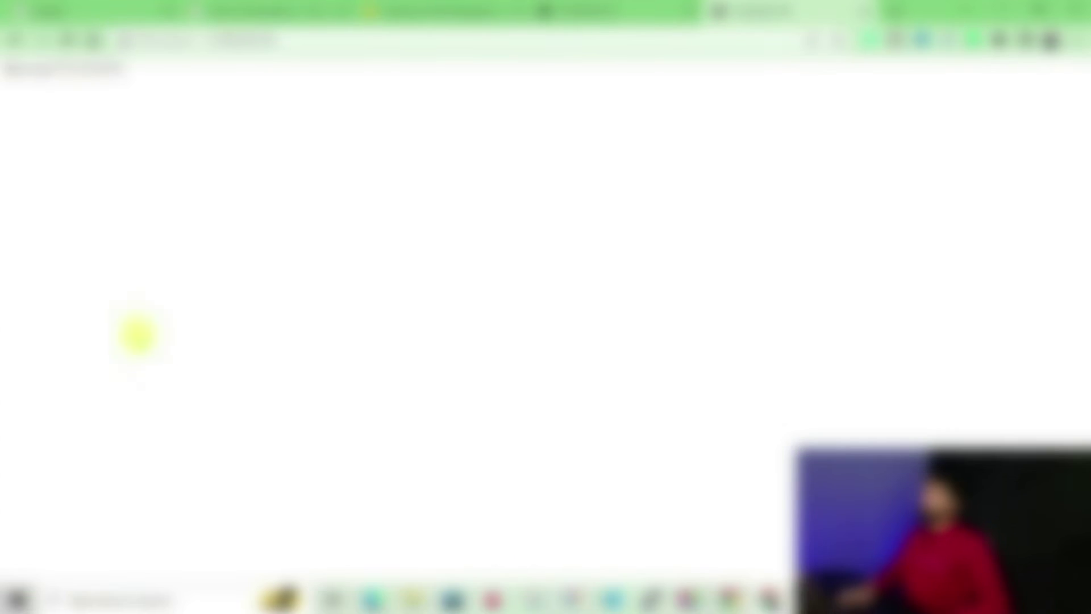
pyautogui.moveTo(125, 70); pyautogui.dragTo(2, 76)
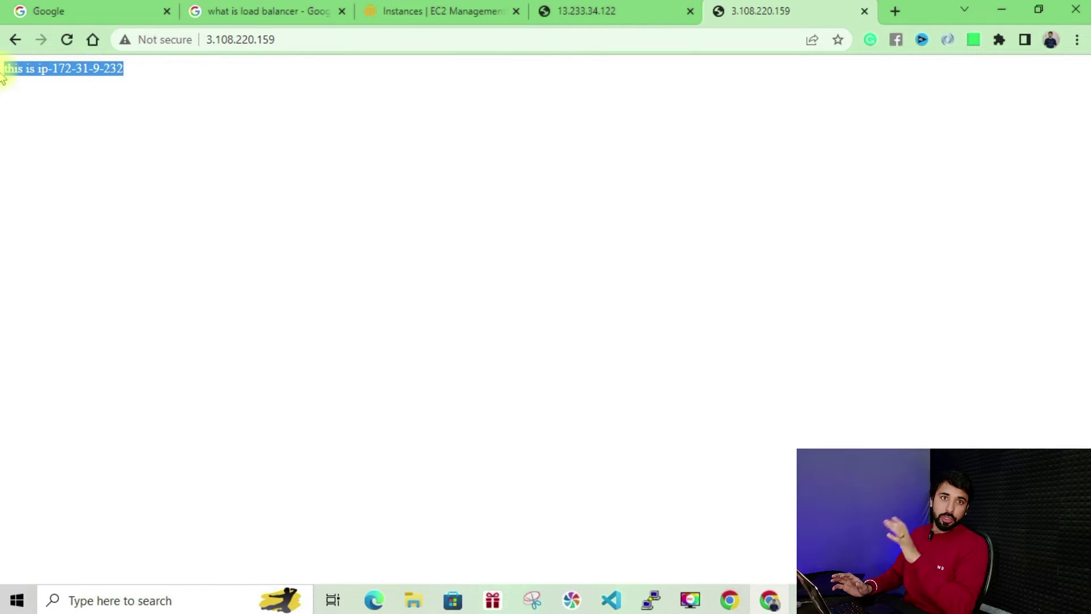
# Step: Copy instance-3's public IPv4 address, open it in a new browser tab and check the hostname text on its page
pyautogui.click(554, 14)
pyautogui.click(440, 20)
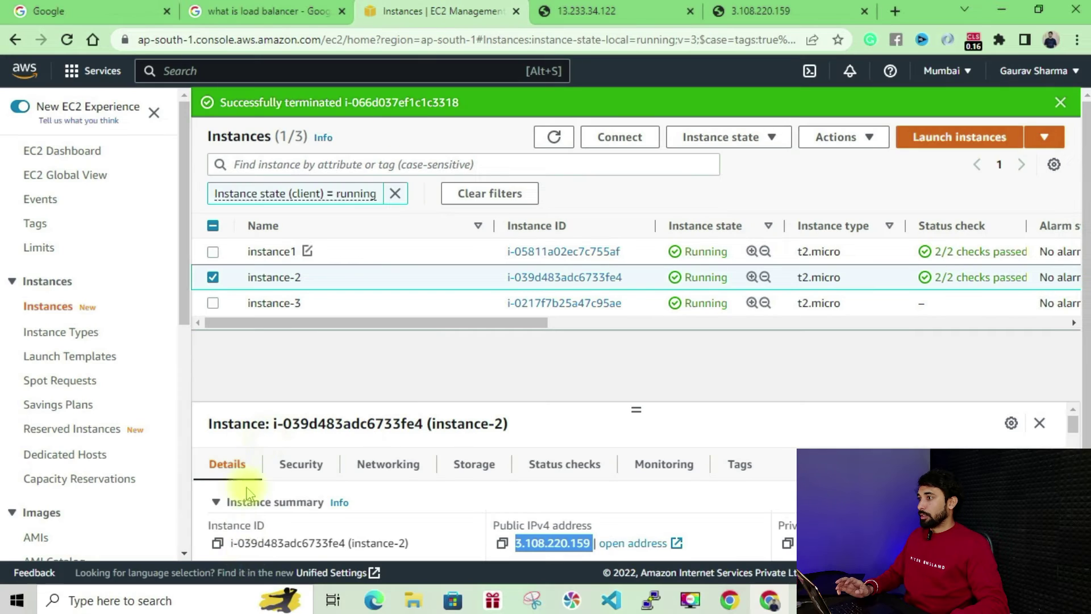
pyautogui.scroll(-2, 350, 526)
pyautogui.click(275, 307)
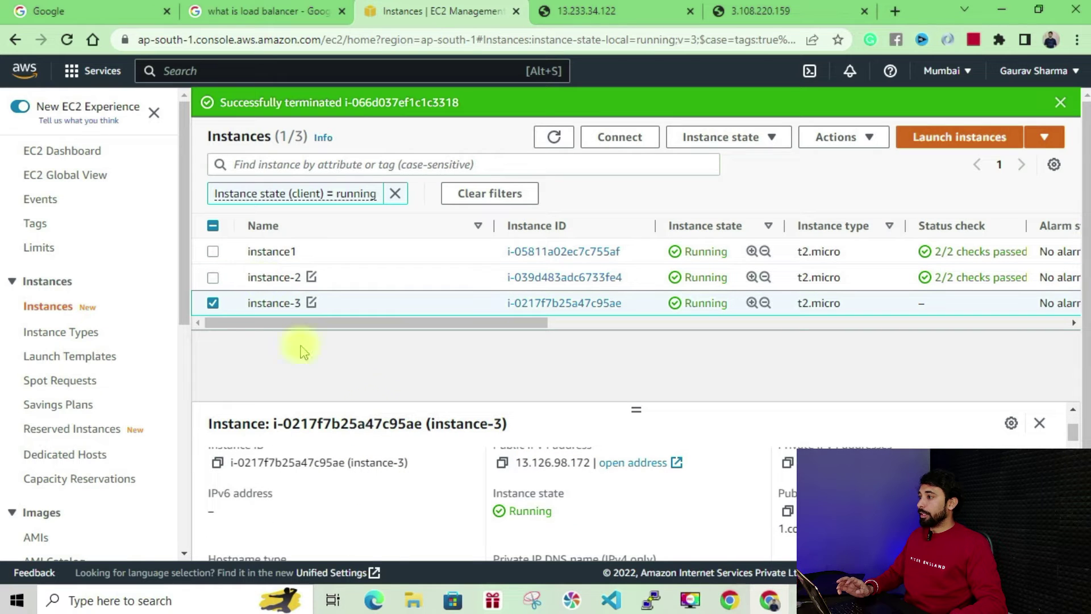
pyautogui.doubleClick(540, 463)
pyautogui.hotkey('ctrl', 'c')
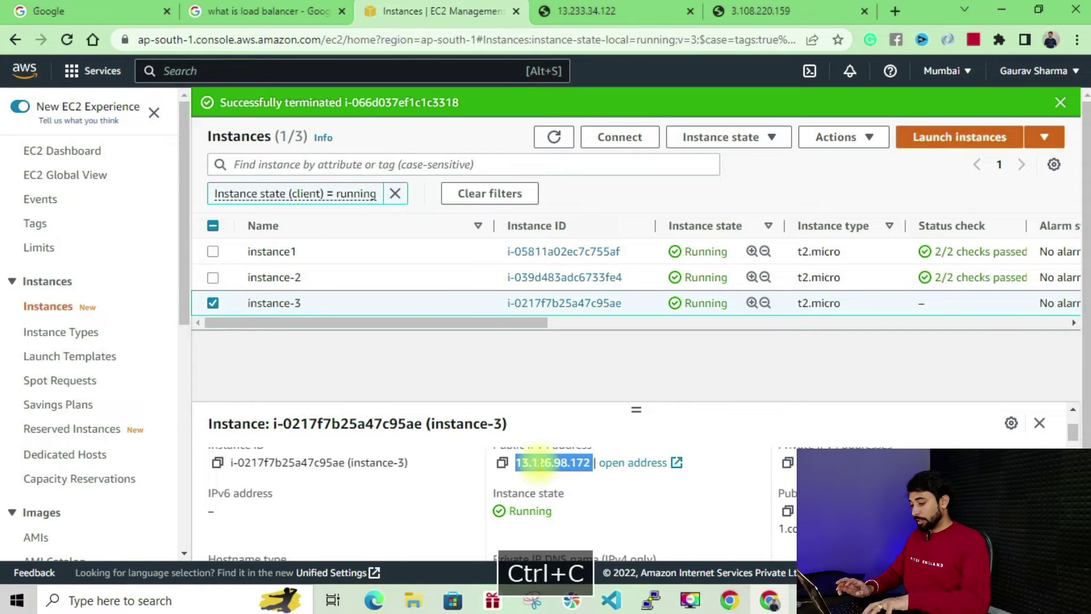
pyautogui.hotkey('ctrl', 't')
pyautogui.press('Return')
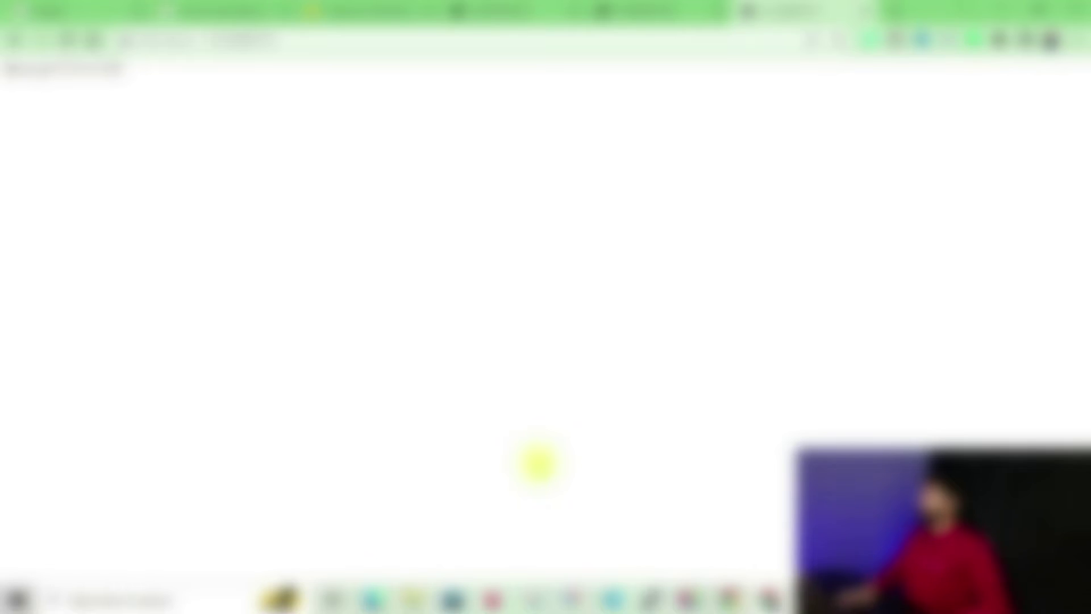
pyautogui.moveTo(130, 74); pyautogui.dragTo(3, 73)
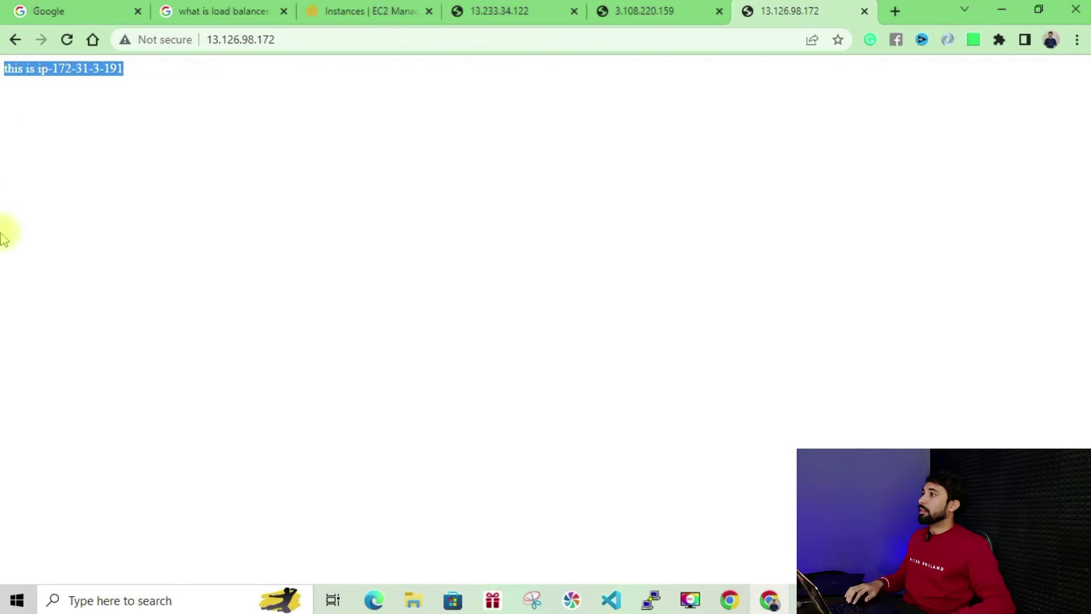
# Step: Go to the EC2 load balancers list and start creating a Classic Load Balancer
pyautogui.click(365, 11)
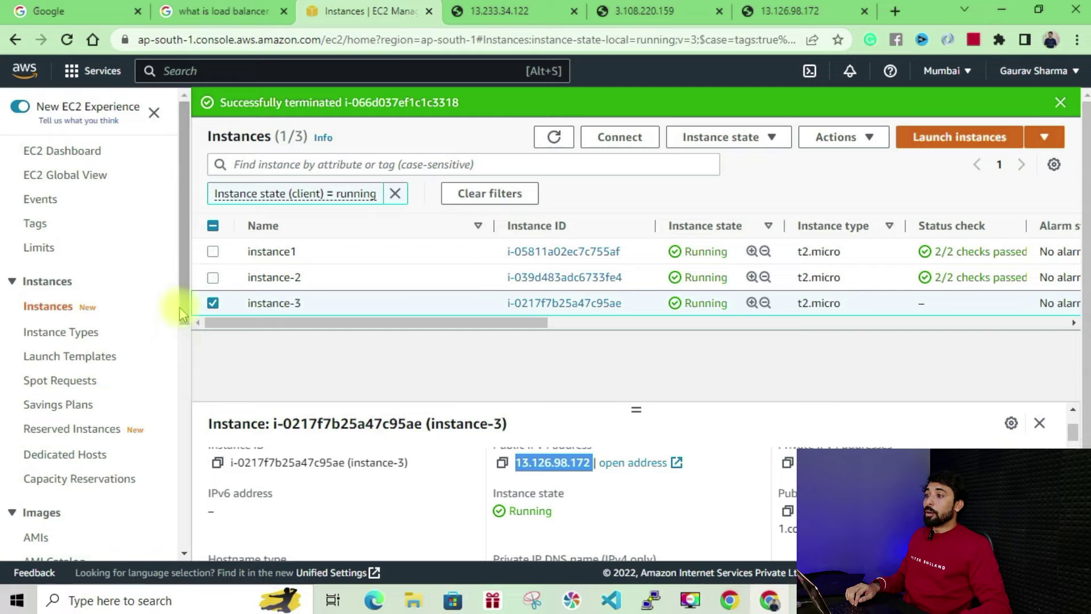
pyautogui.scroll(-7, 114, 397)
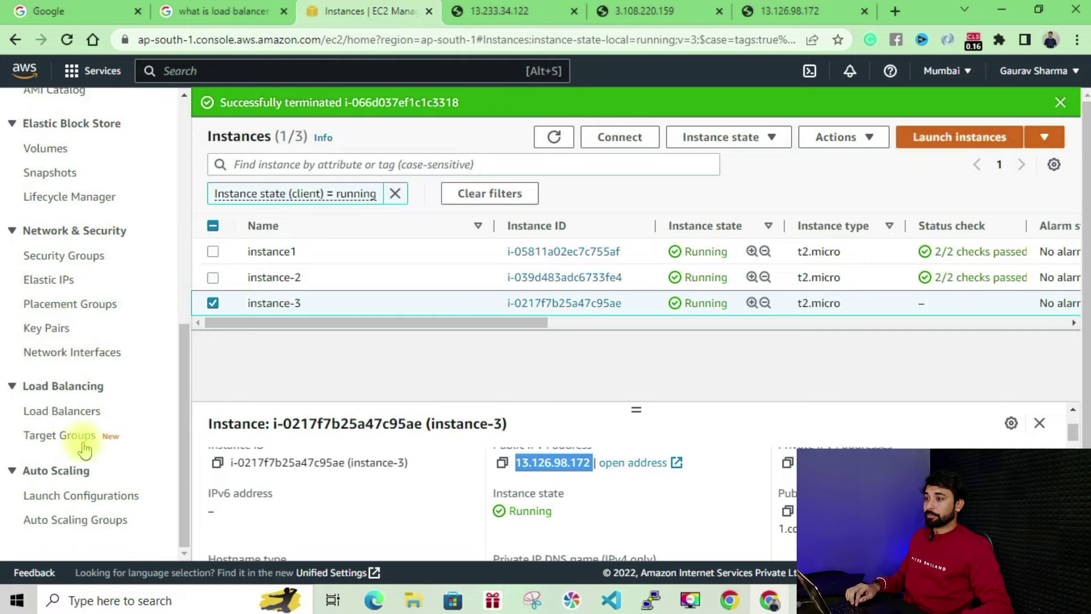
pyautogui.click(39, 419)
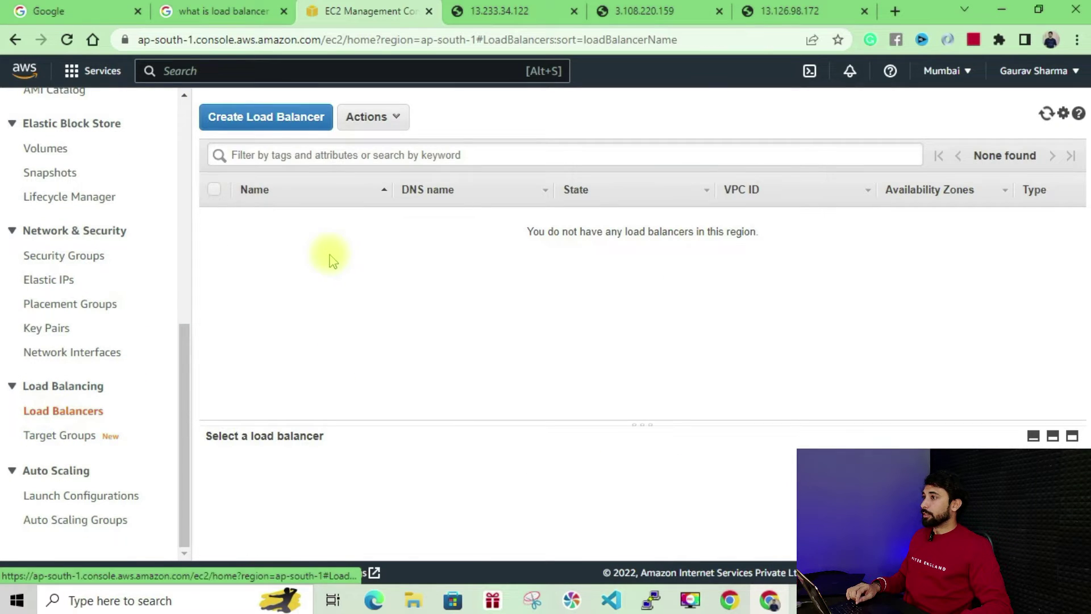
pyautogui.click(250, 126)
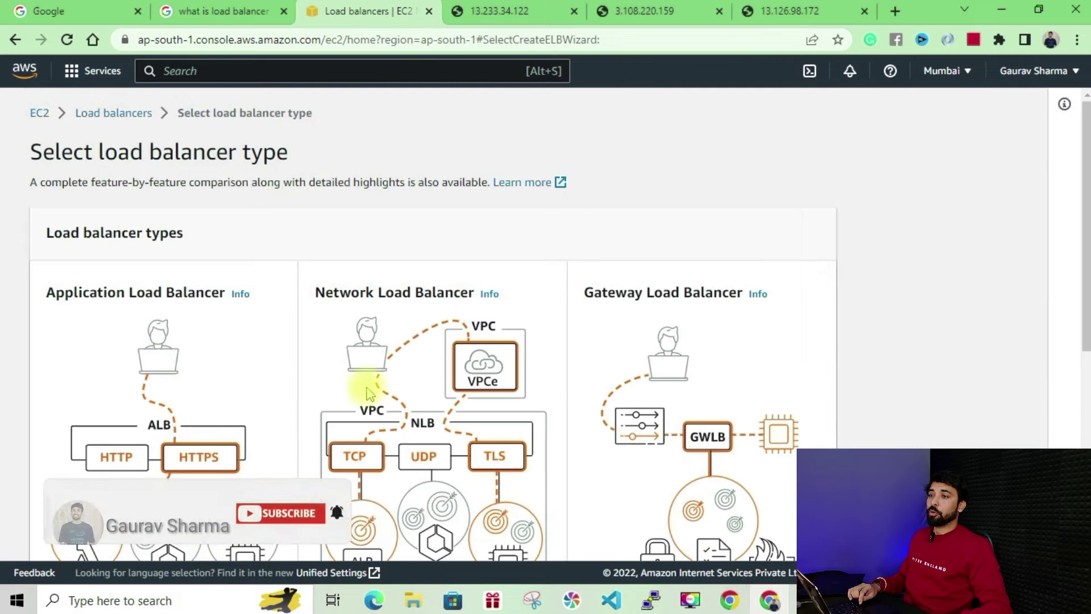
pyautogui.scroll(-5, 366, 390)
pyautogui.scroll(-5, 182, 455)
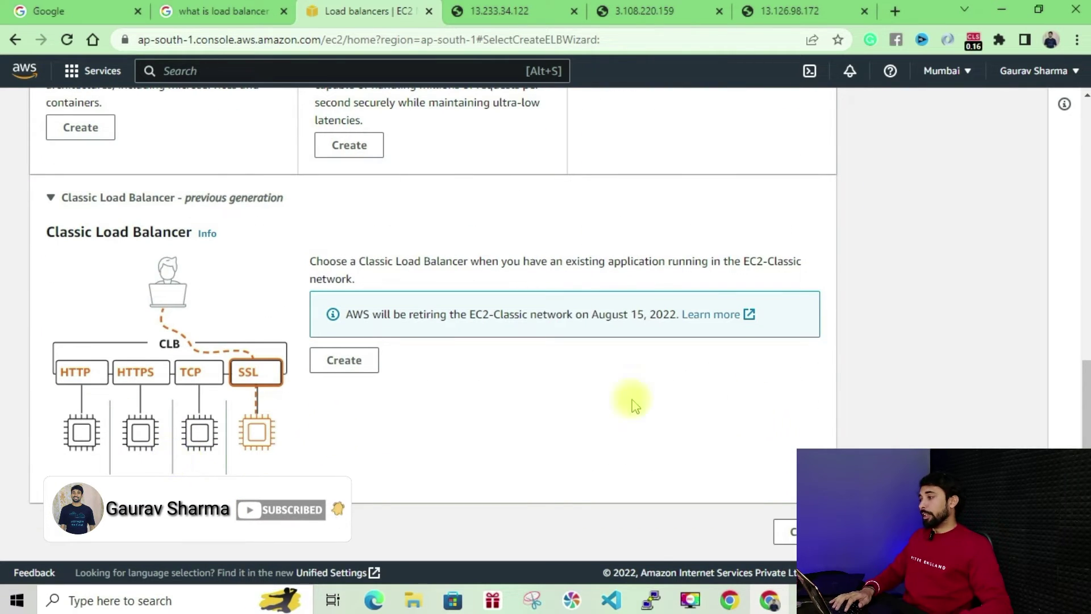
pyautogui.click(342, 360)
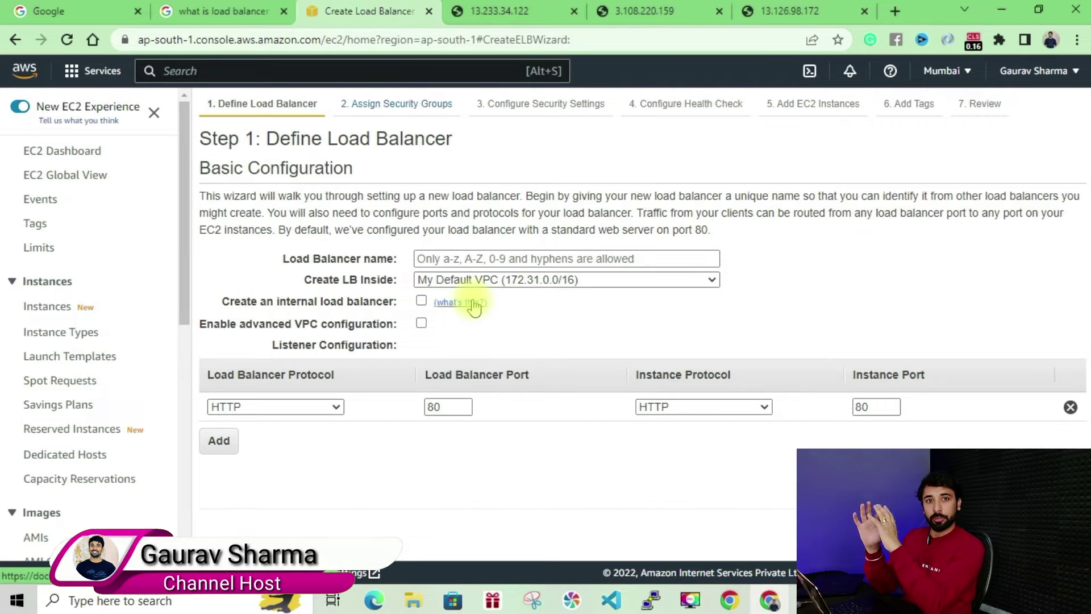
# Step: Name the load balancer ClassicLB and review its internal load balancer option and listener port
pyautogui.click(437, 258)
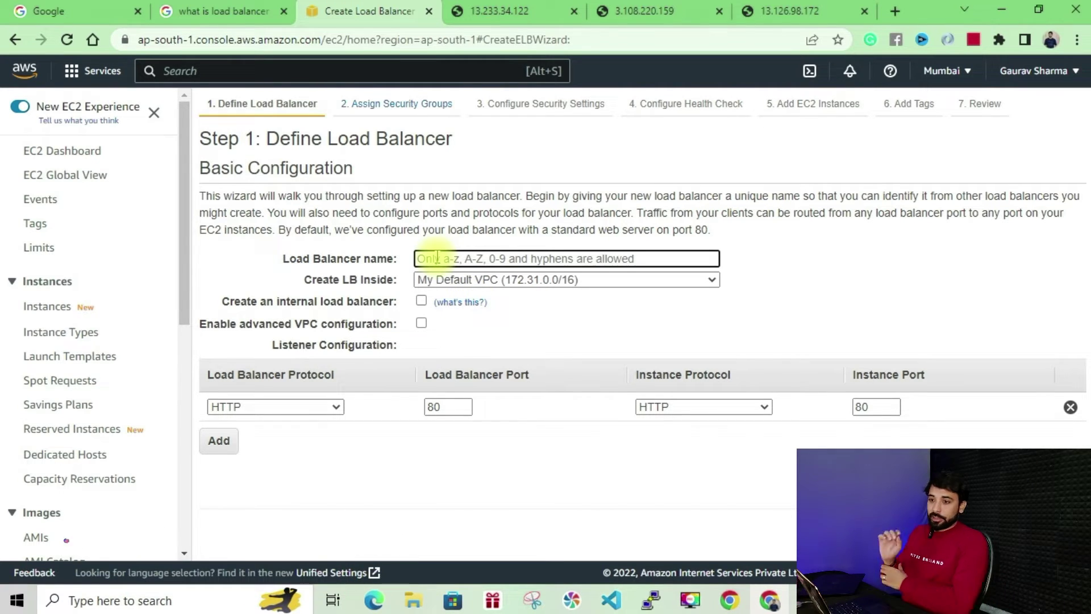
pyautogui.write('Classic')
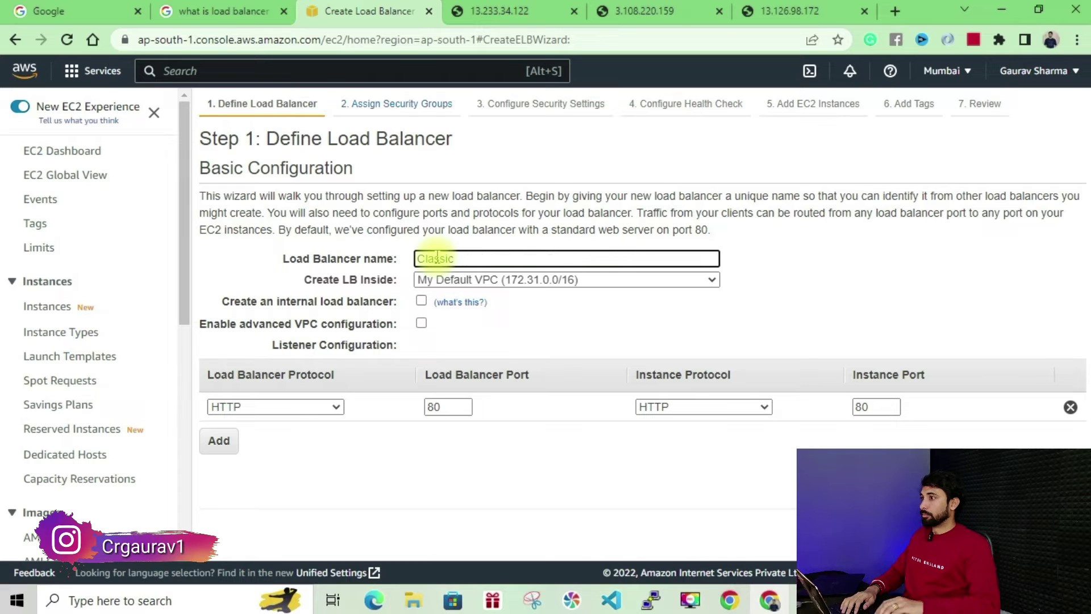
pyautogui.write('LB')
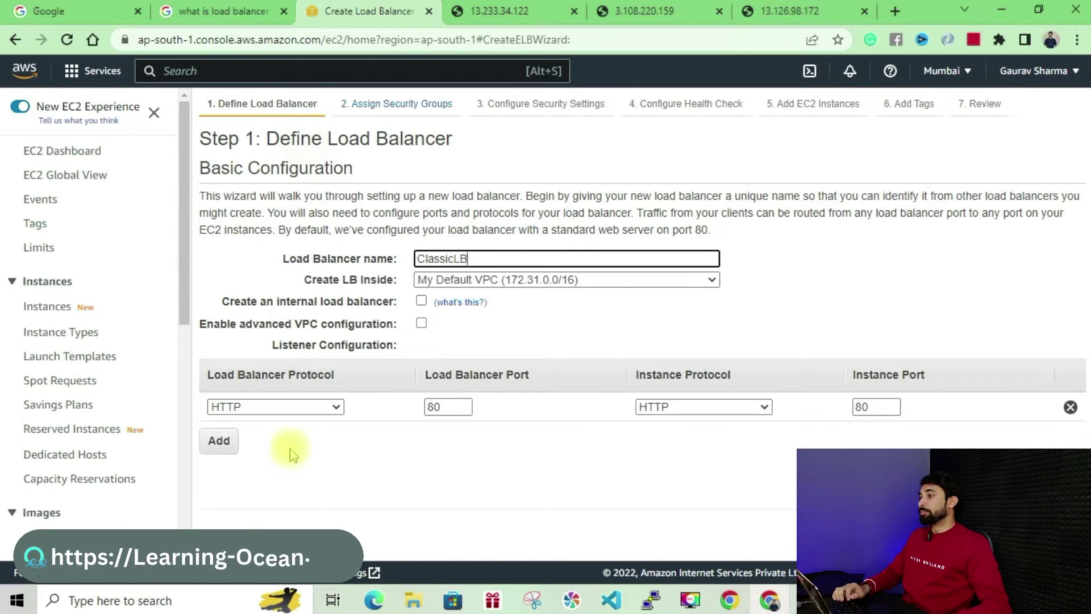
pyautogui.moveTo(221, 305); pyautogui.dragTo(395, 305)
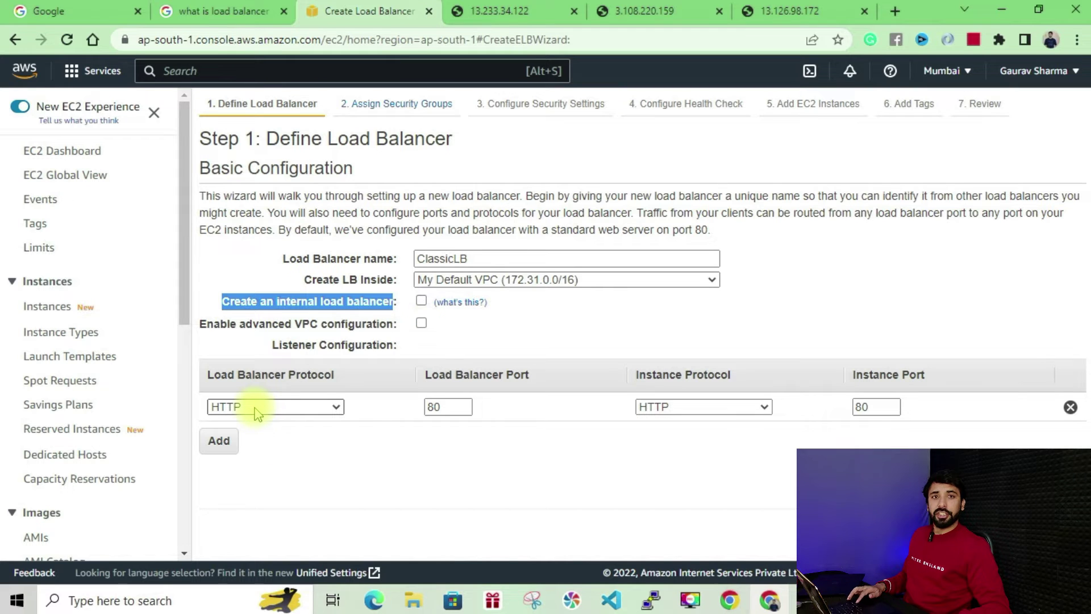
pyautogui.click(445, 410)
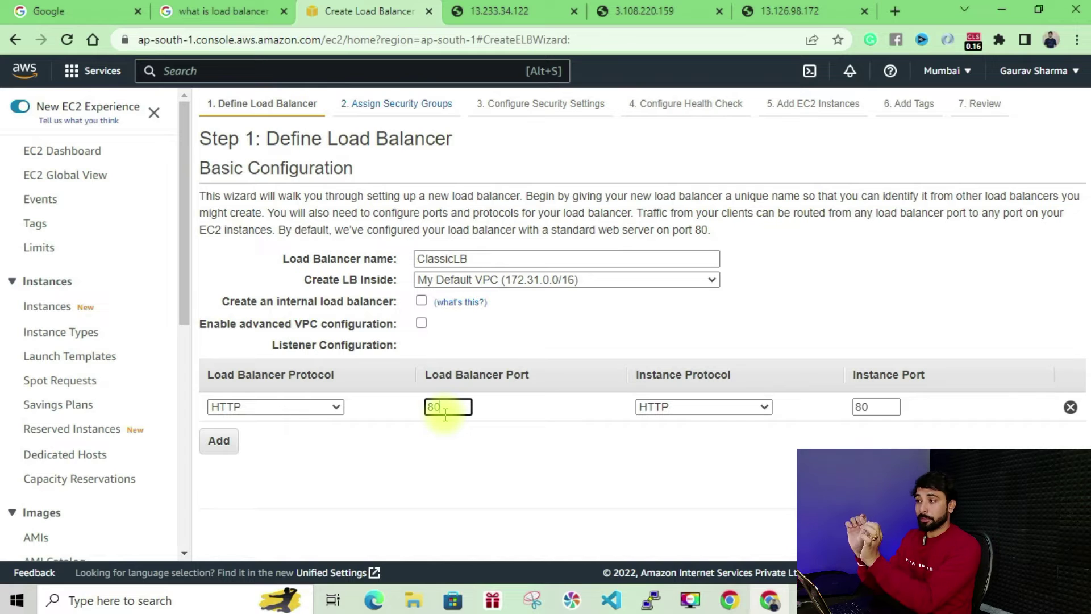
# Step: Try a listener using TCP on load balancer port 3306 with instance protocol HTTP, and return the load balancer protocol to HTTP
pyautogui.click(255, 410)
pyautogui.click(243, 469)
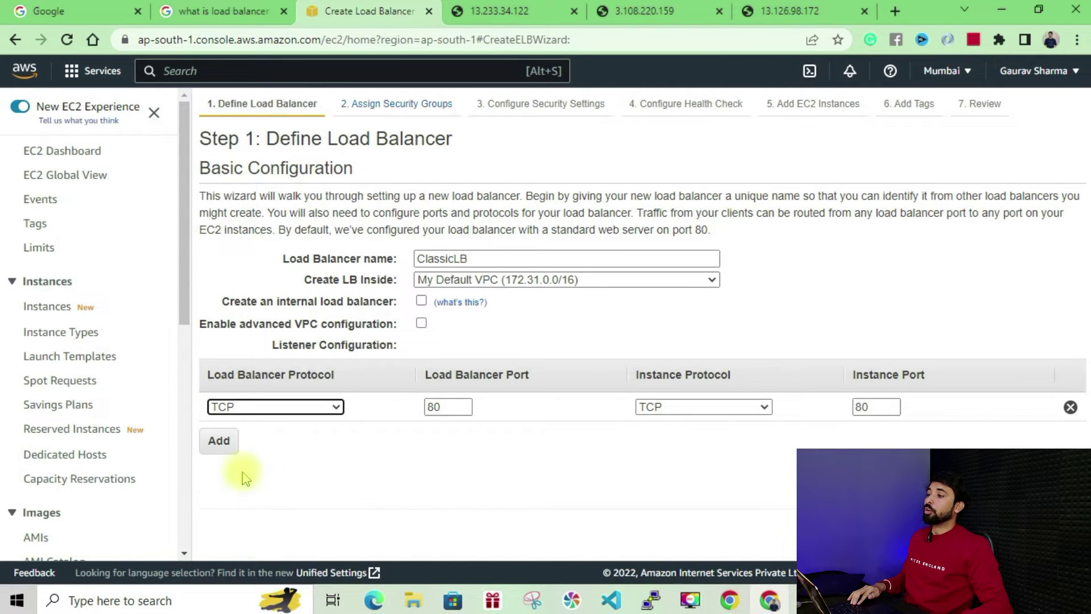
pyautogui.click(459, 406)
pyautogui.doubleClick(455, 407)
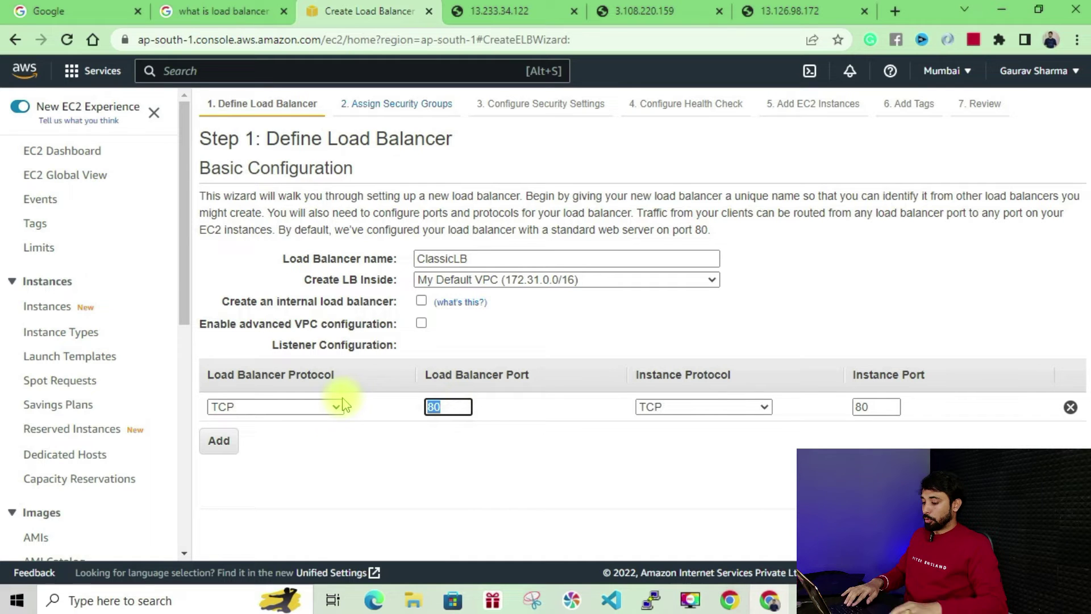
pyautogui.write('3306')
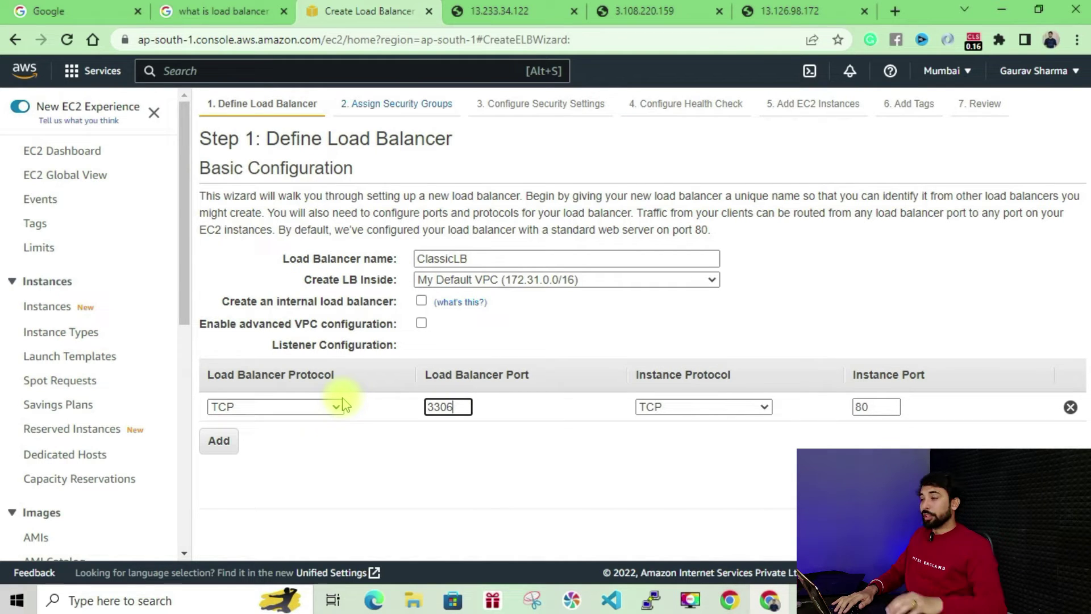
pyautogui.click(684, 408)
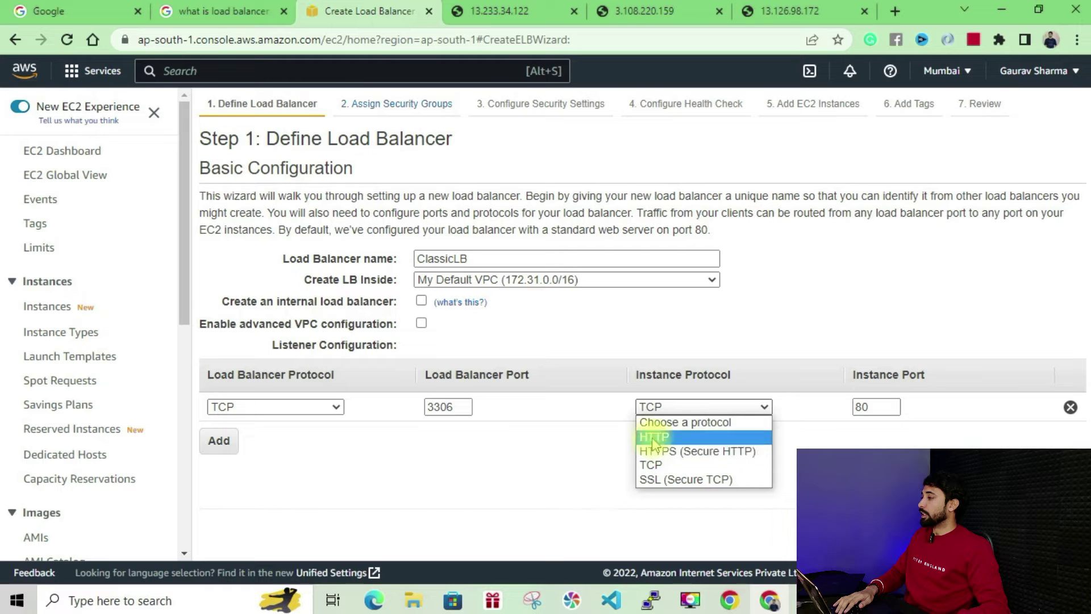
pyautogui.click(670, 437)
pyautogui.doubleClick(858, 406)
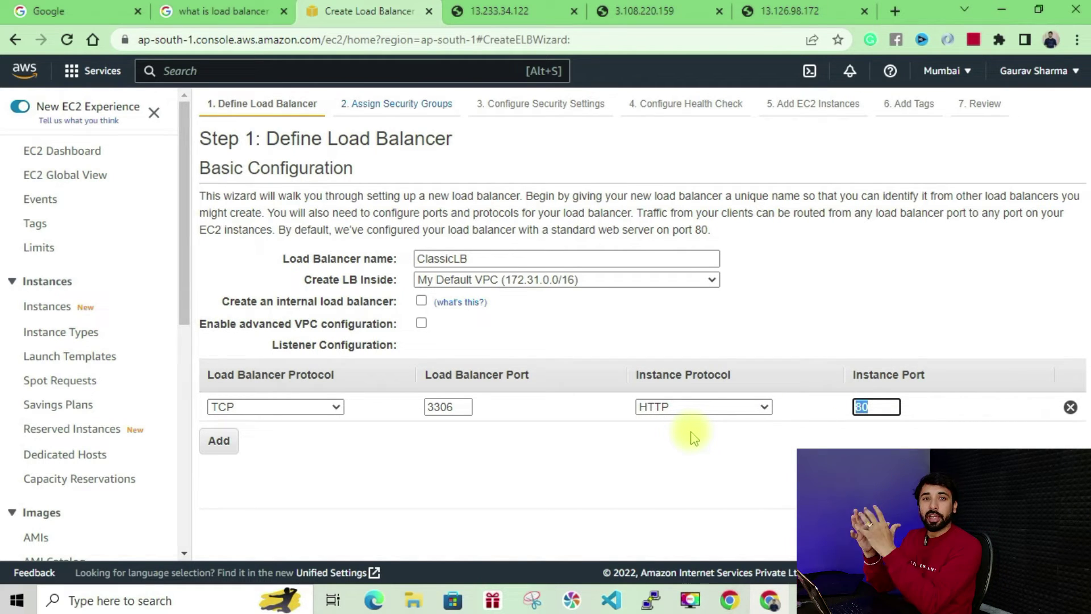
pyautogui.click(258, 407)
pyautogui.click(223, 436)
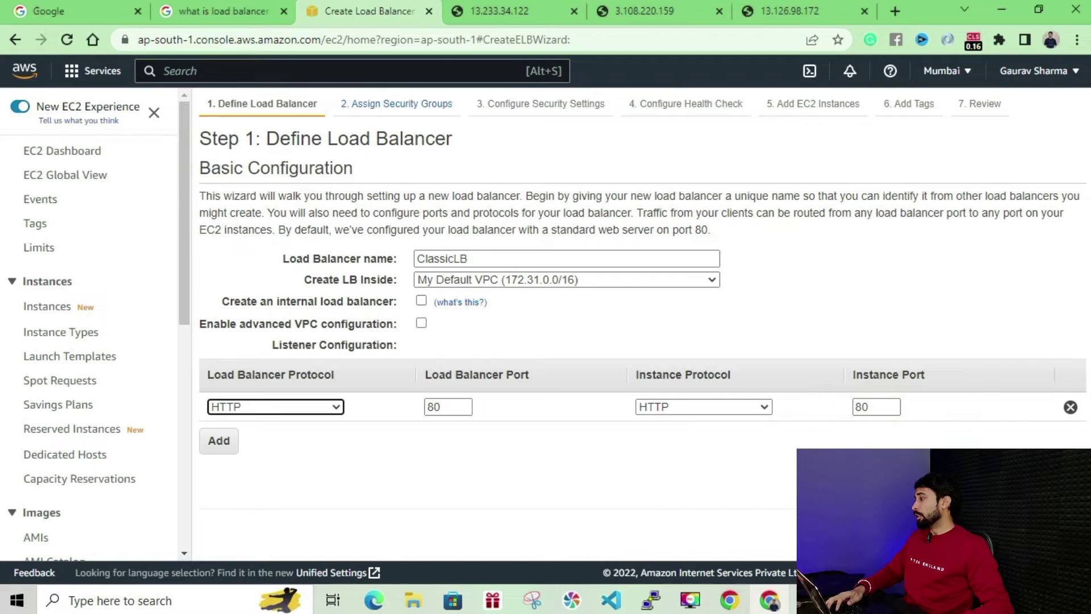
# Step: Proceed to the security group assignment, choose to create a new security group and set its rule type to HTTP
pyautogui.click(990, 539)
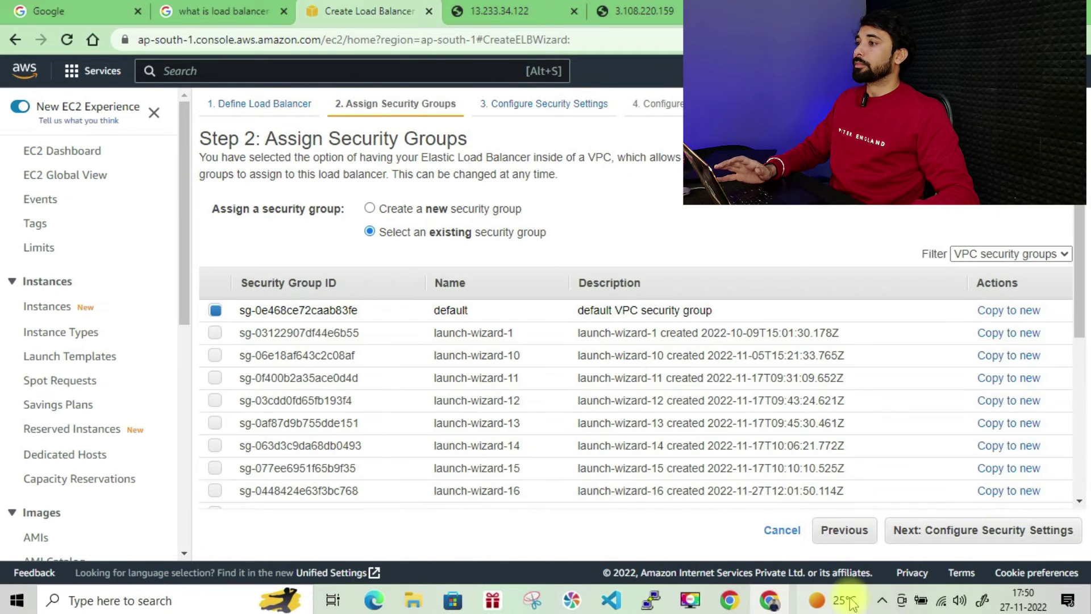
pyautogui.moveTo(852, 603)
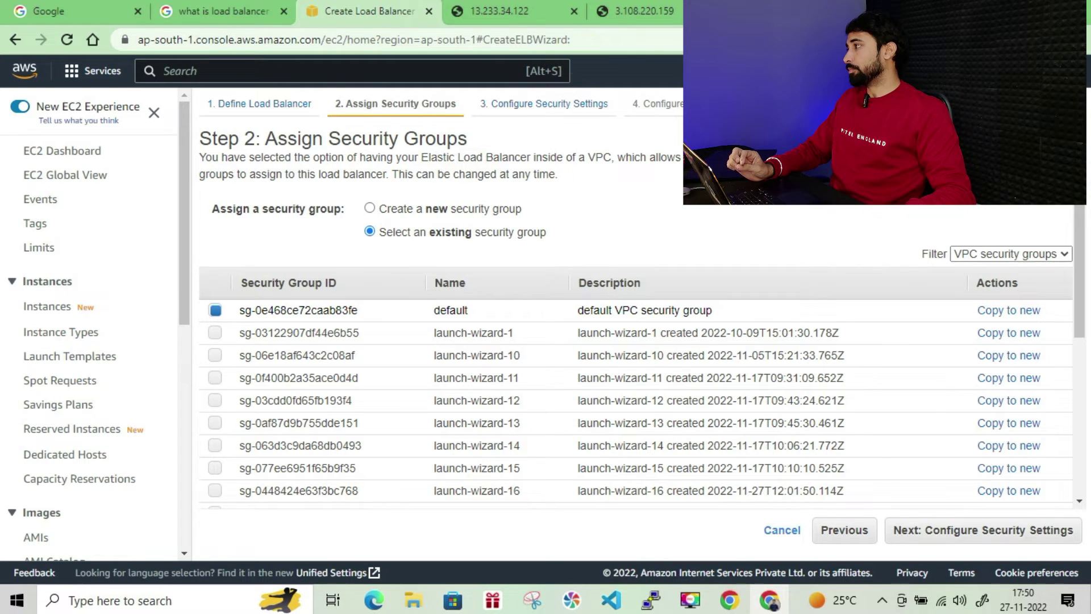
pyautogui.click(370, 208)
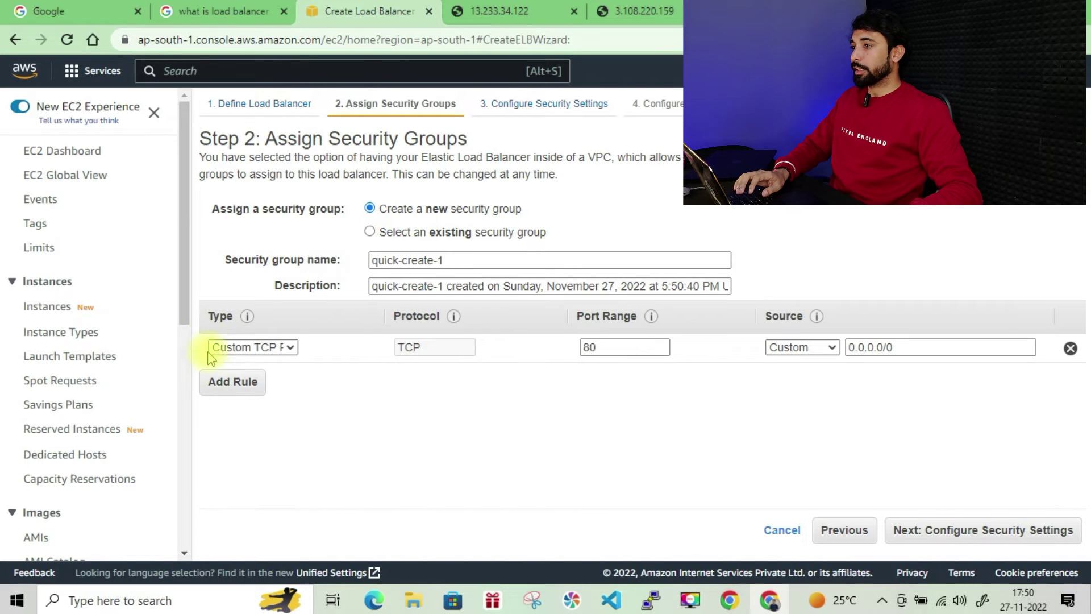
pyautogui.click(233, 347)
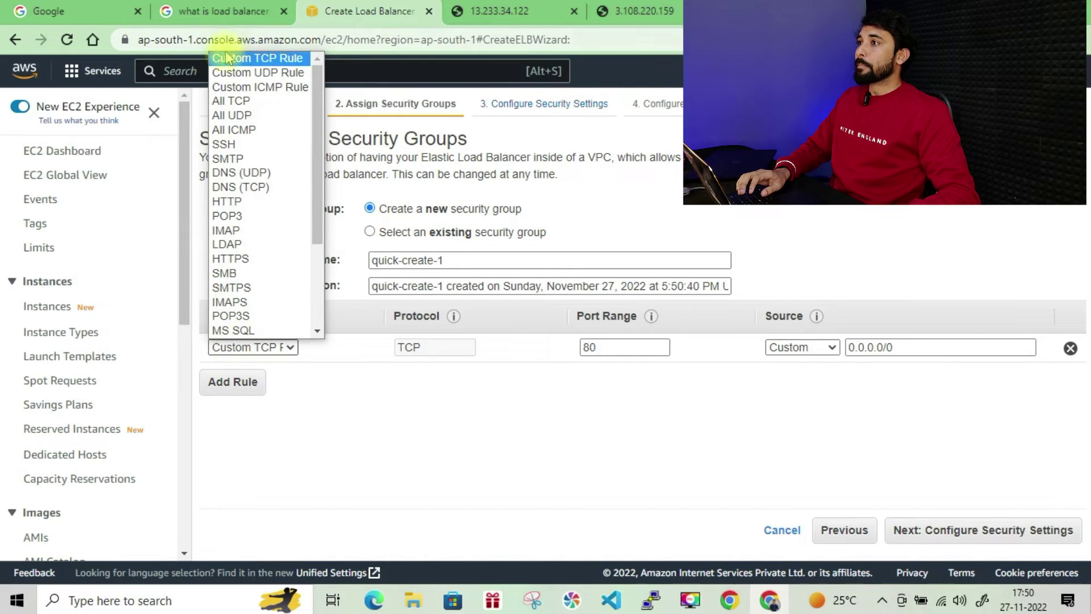
pyautogui.click(218, 202)
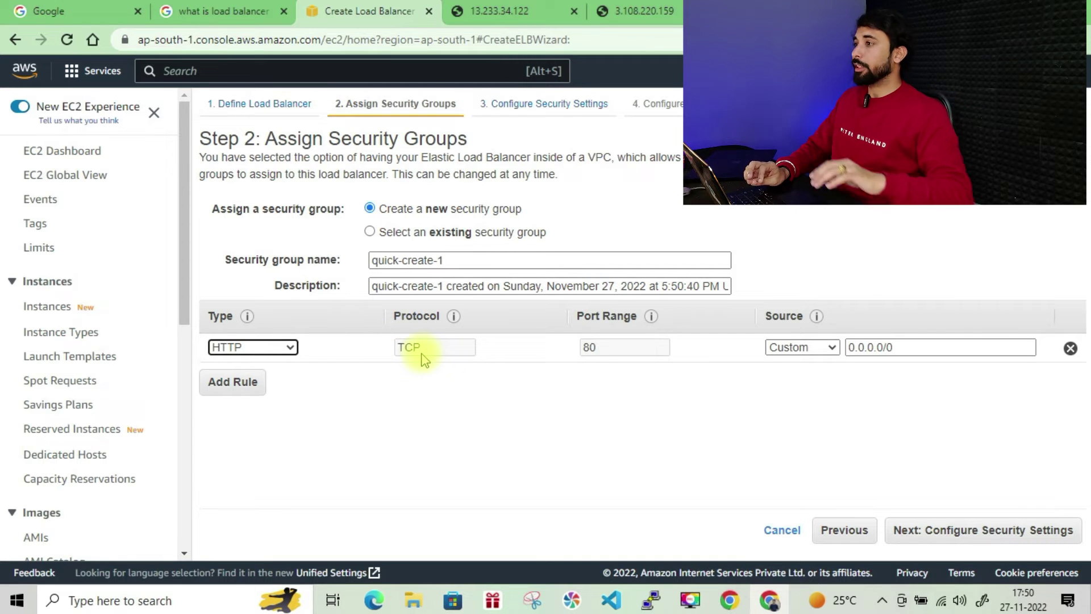
# Step: Name the new security group CLB-sg
pyautogui.click(463, 260)
pyautogui.hotkey('ctrl', 'a')
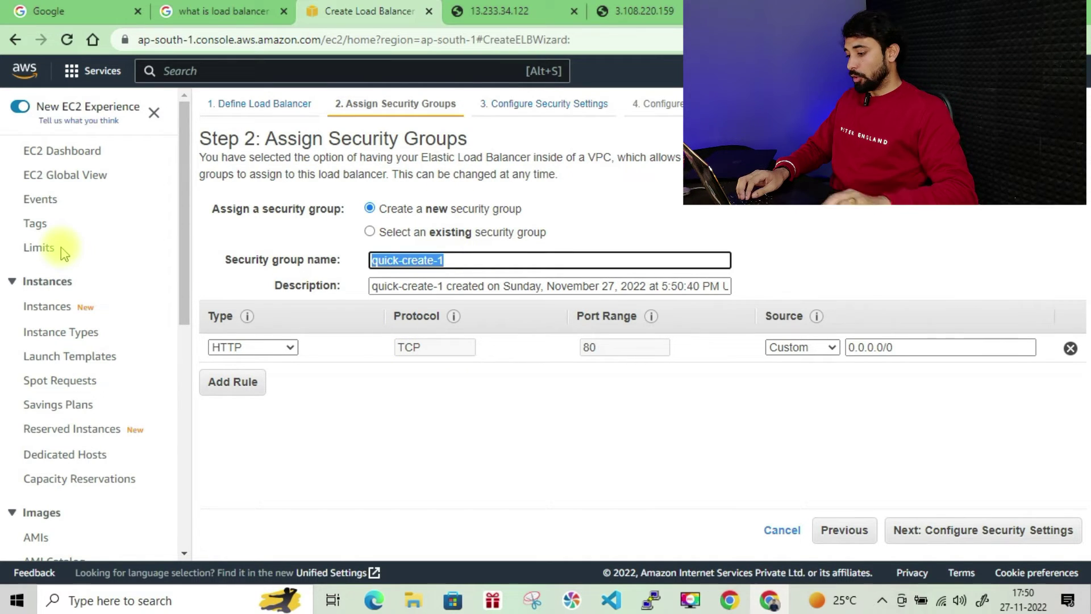
pyautogui.write('CLB')
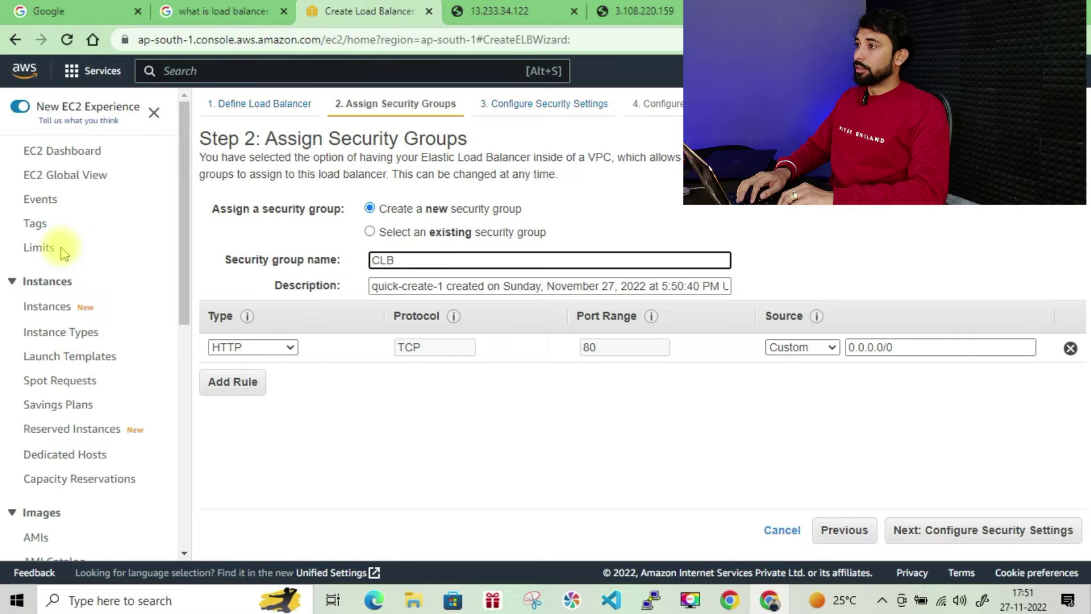
pyautogui.write('-sg')
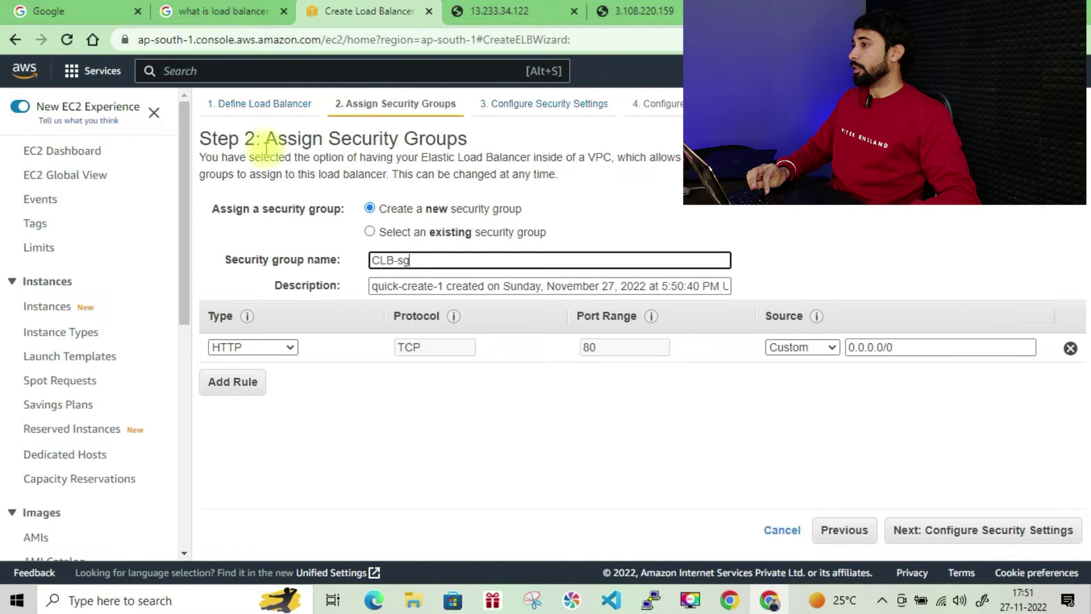
# Step: Accept the security group's HTTP rule and continue past the security settings to the health check configuration
pyautogui.click(804, 348)
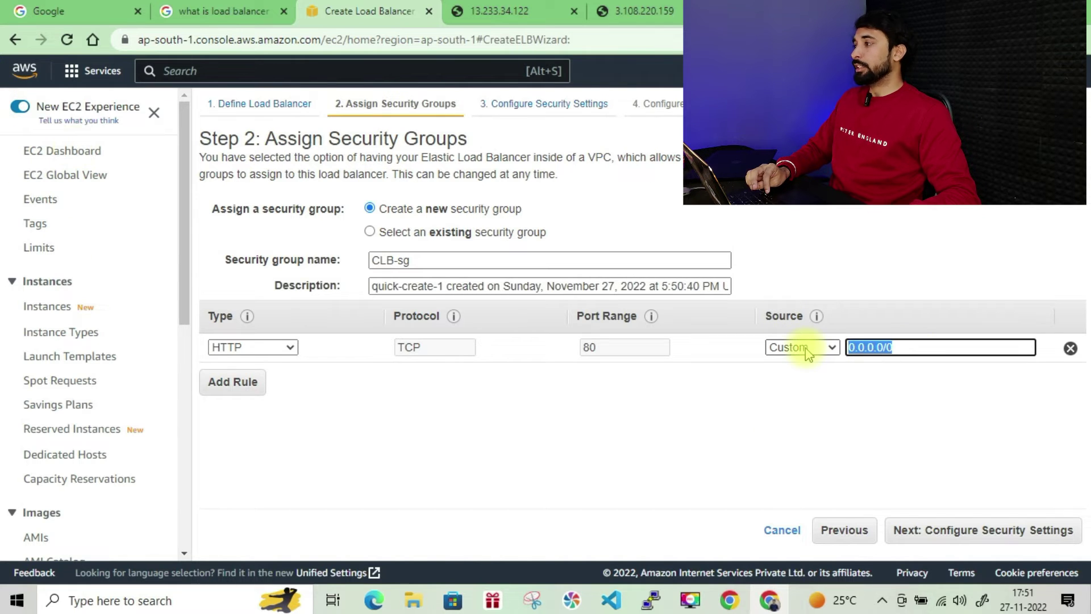
pyautogui.click(958, 530)
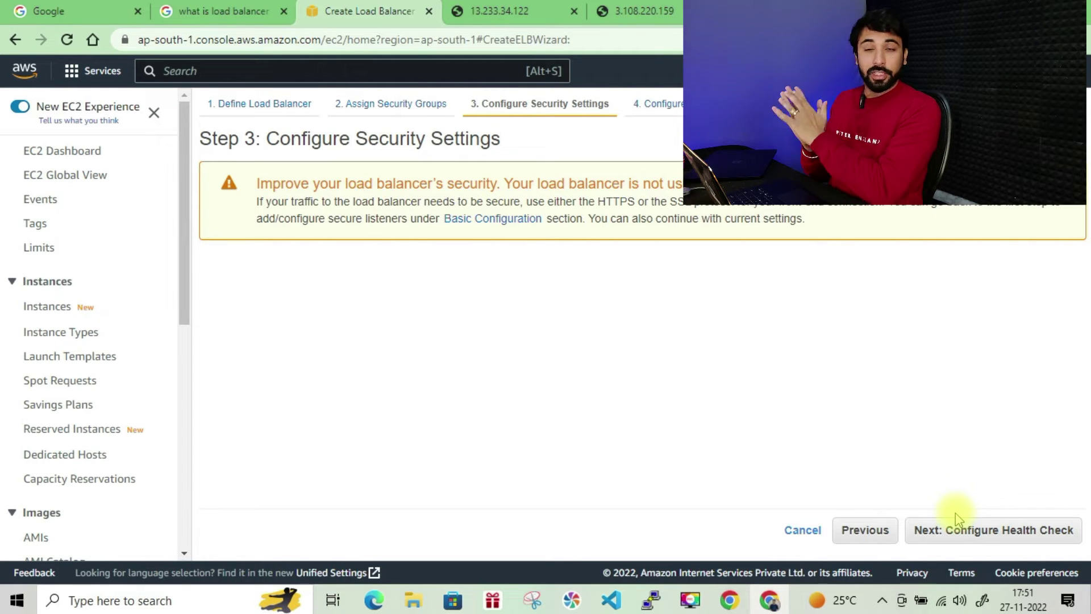
pyautogui.click(947, 532)
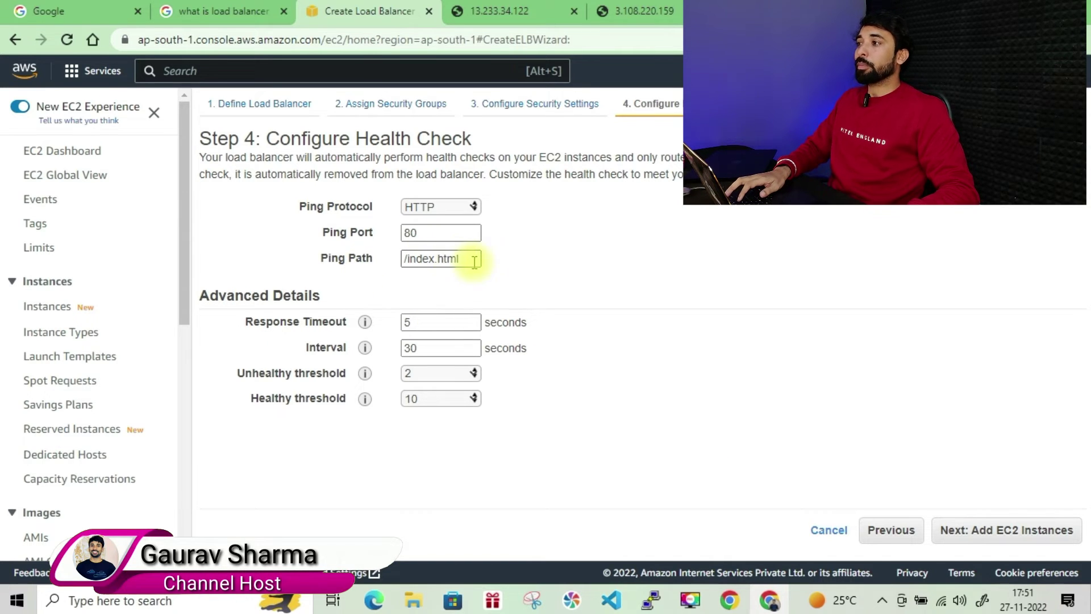
# Step: Review the health check's ping path, ping port, response timeout and interval settings
pyautogui.moveTo(475, 258); pyautogui.dragTo(403, 263)
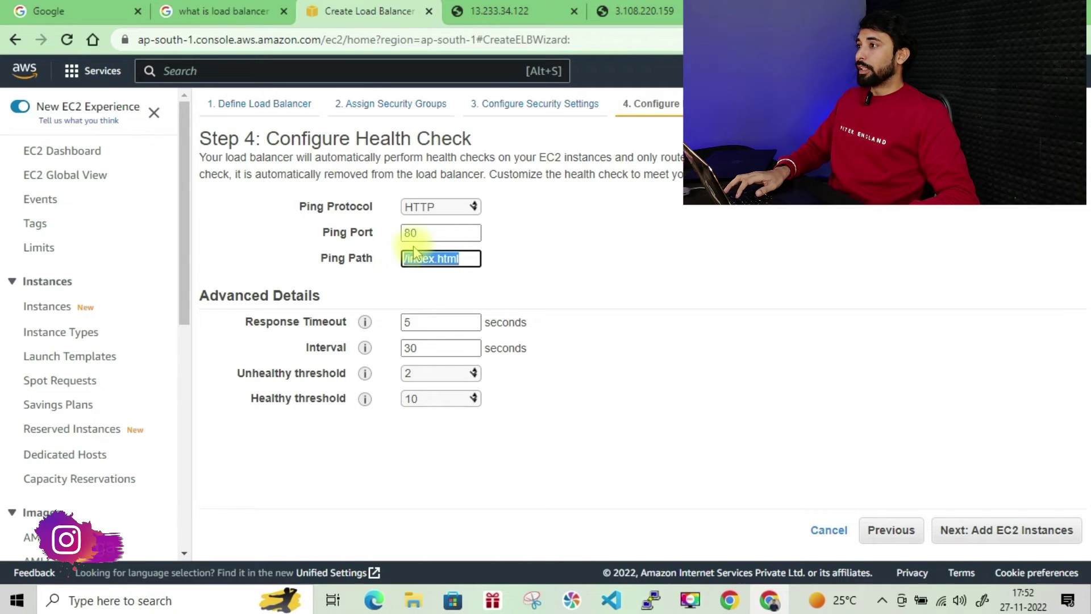
pyautogui.moveTo(421, 233); pyautogui.dragTo(400, 233)
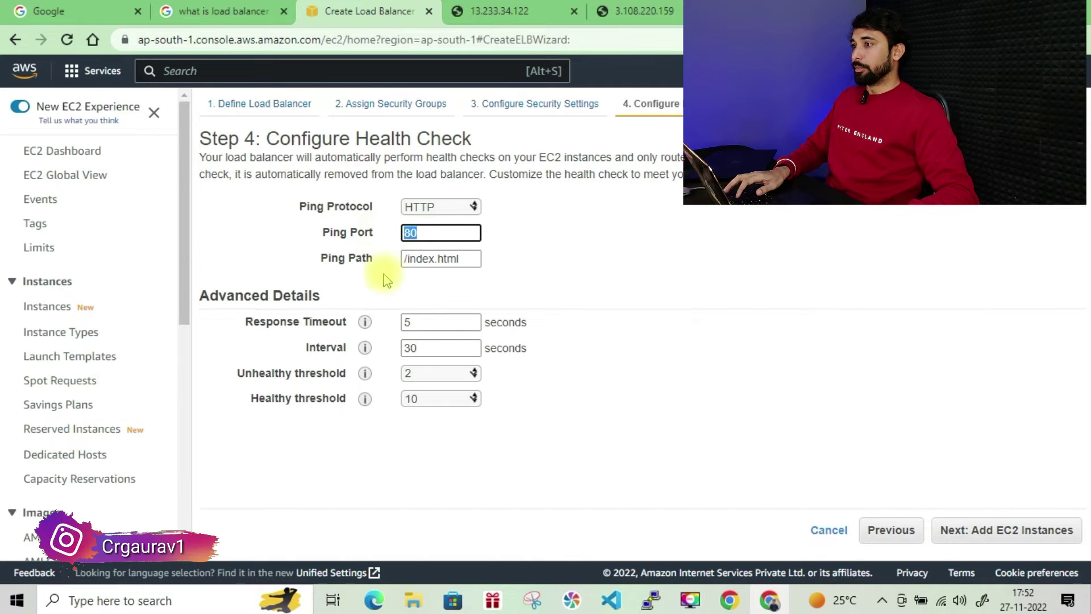
pyautogui.moveTo(411, 321); pyautogui.dragTo(404, 320)
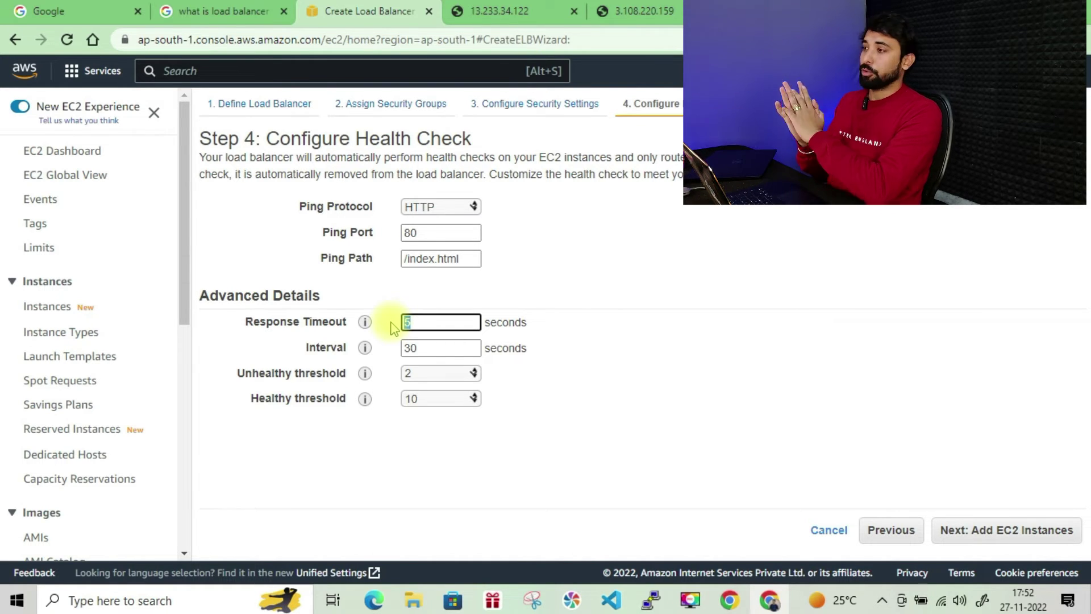
pyautogui.moveTo(363, 322)
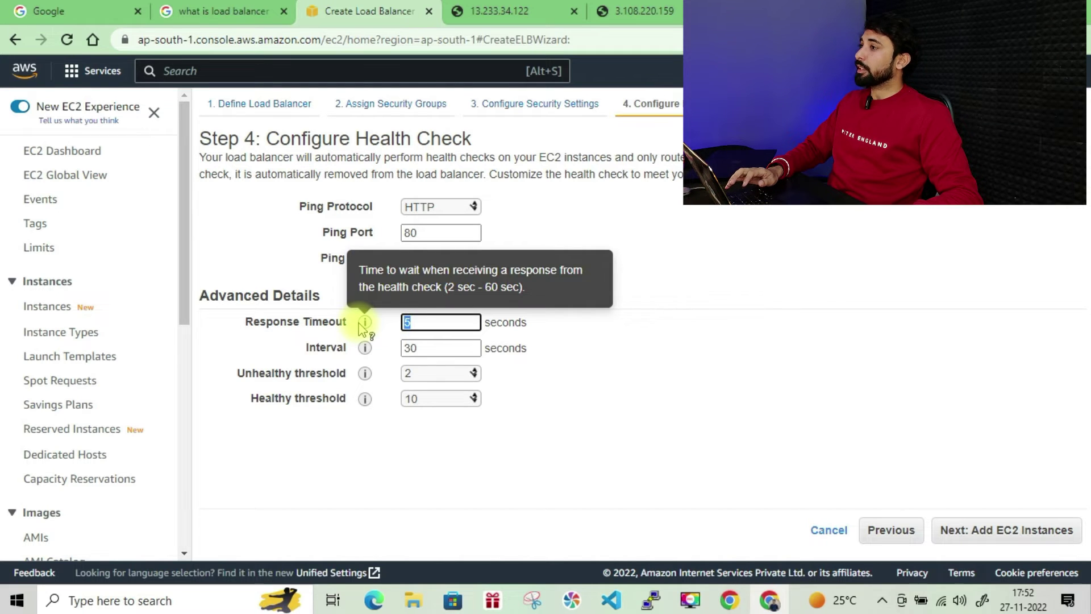
pyautogui.moveTo(364, 349)
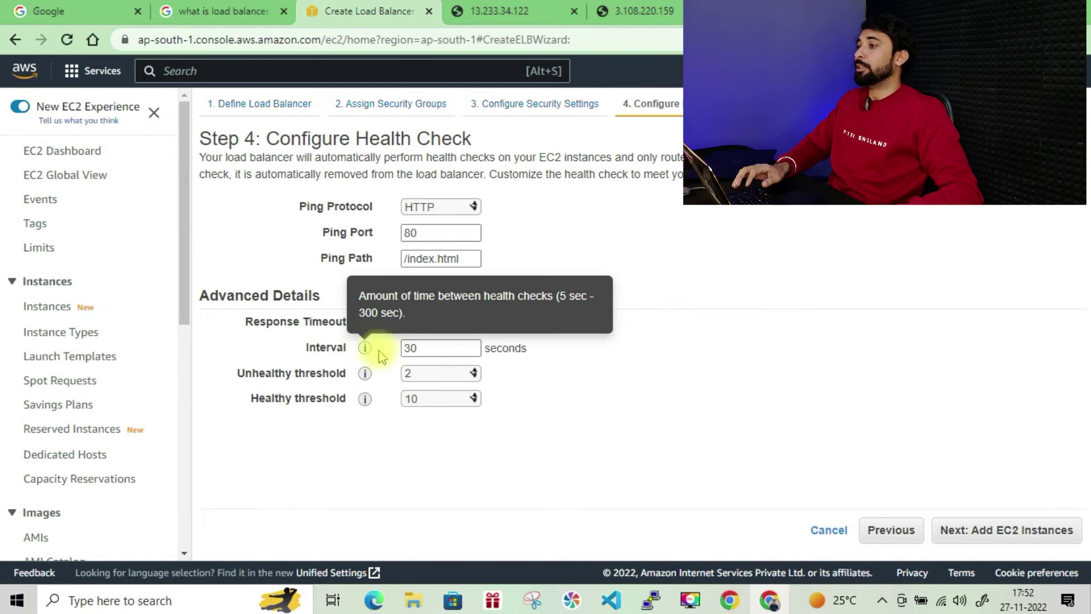
pyautogui.doubleClick(441, 348)
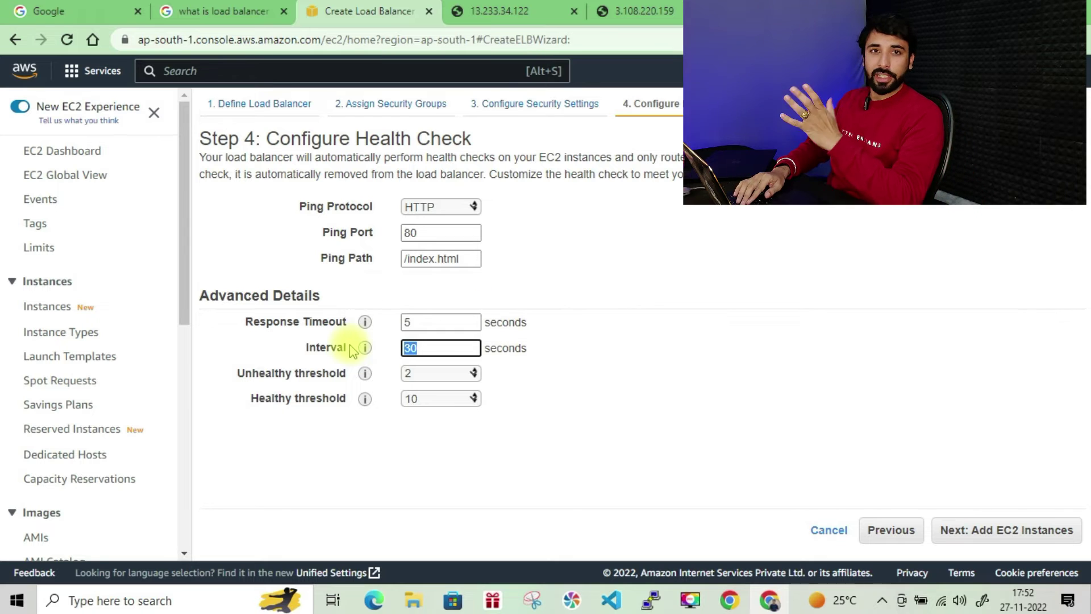
# Step: Set the health check's unhealthy threshold to 2 and its healthy threshold to 4
pyautogui.moveTo(365, 376)
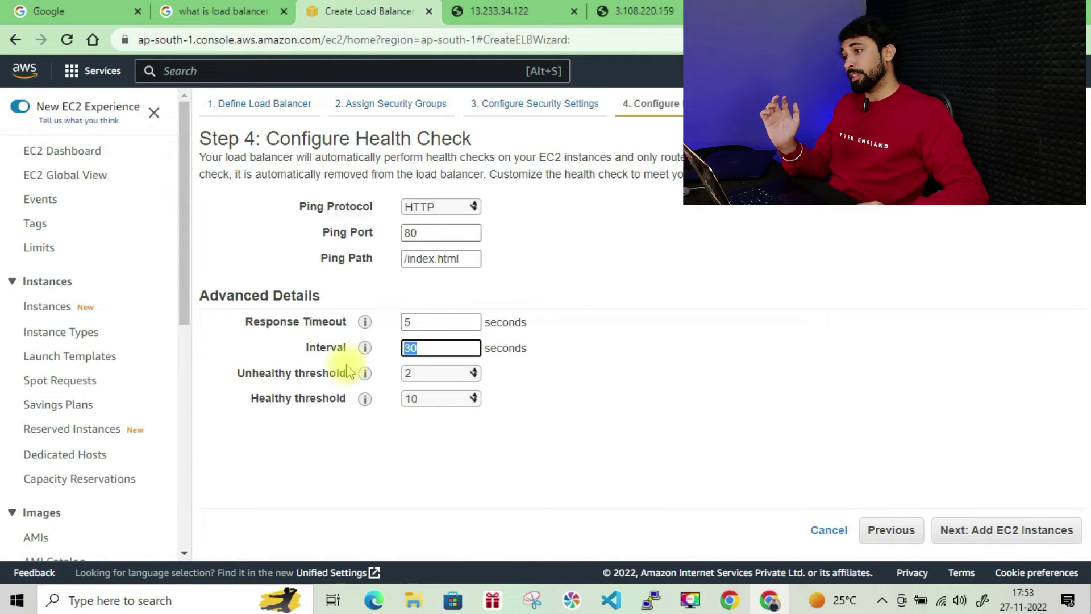
pyautogui.click(421, 374)
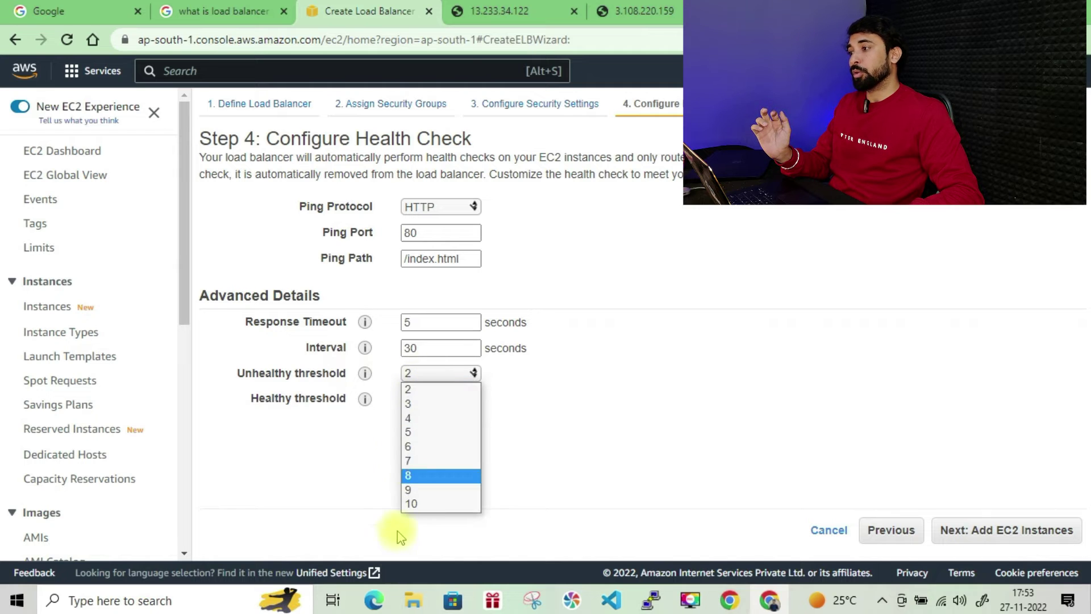
pyautogui.click(416, 389)
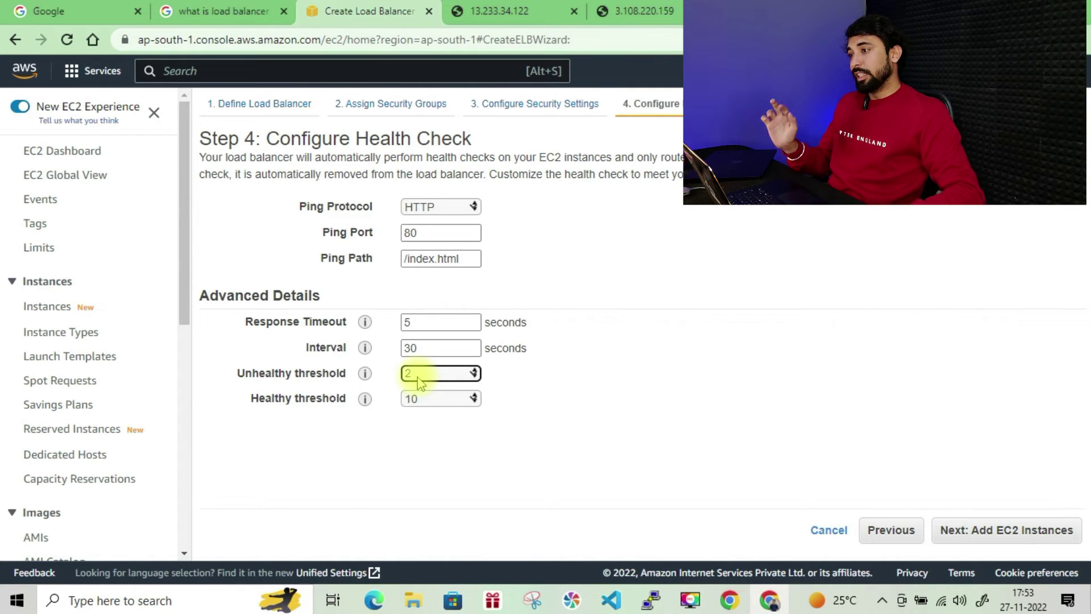
pyautogui.moveTo(251, 400); pyautogui.dragTo(334, 405)
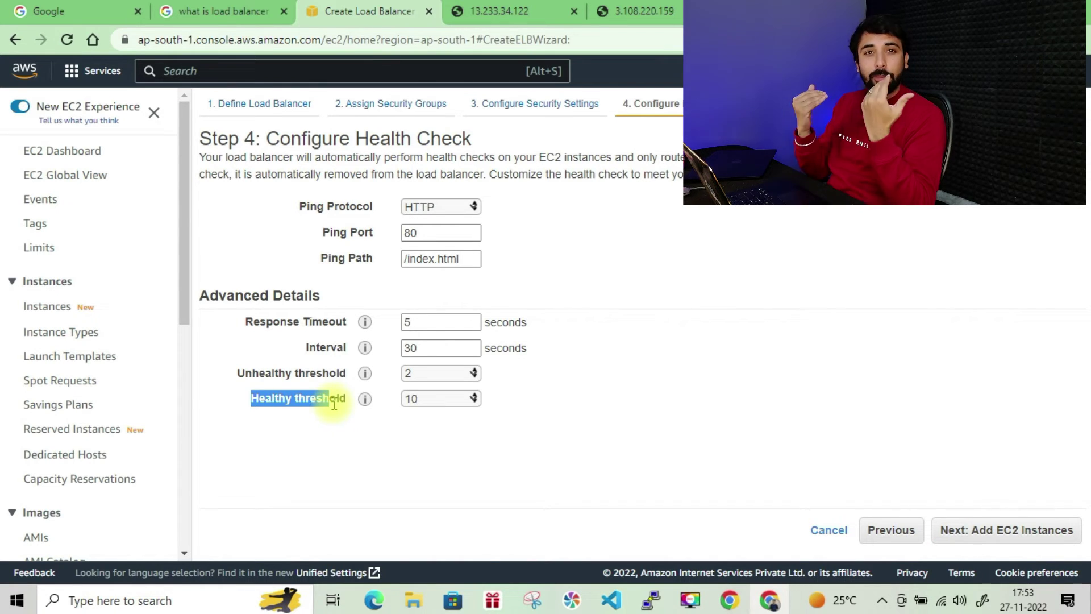
pyautogui.click(326, 434)
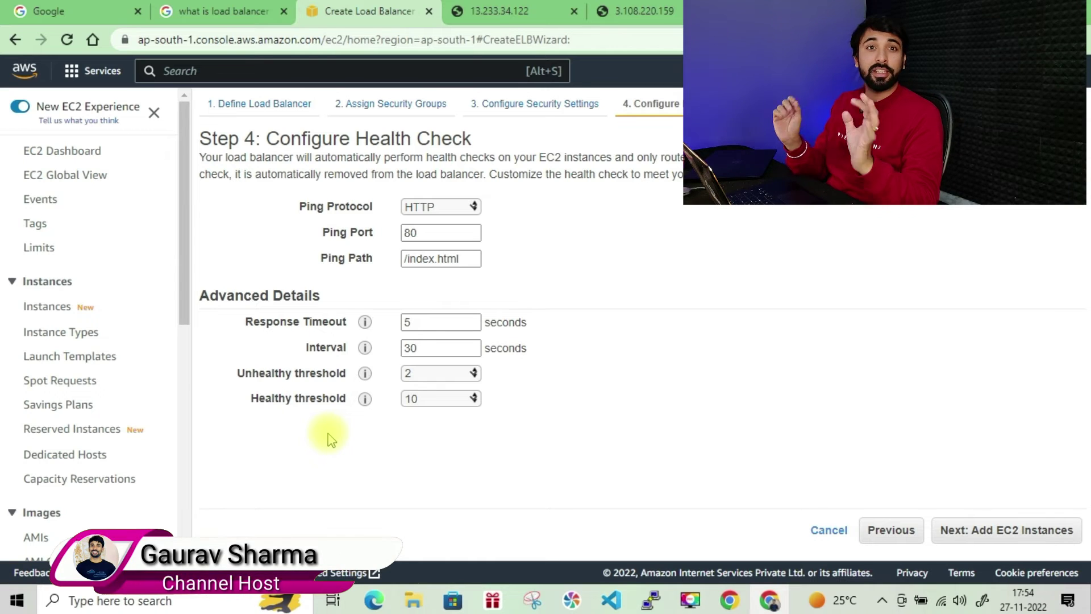
pyautogui.click(435, 399)
pyautogui.click(429, 446)
pyautogui.click(449, 452)
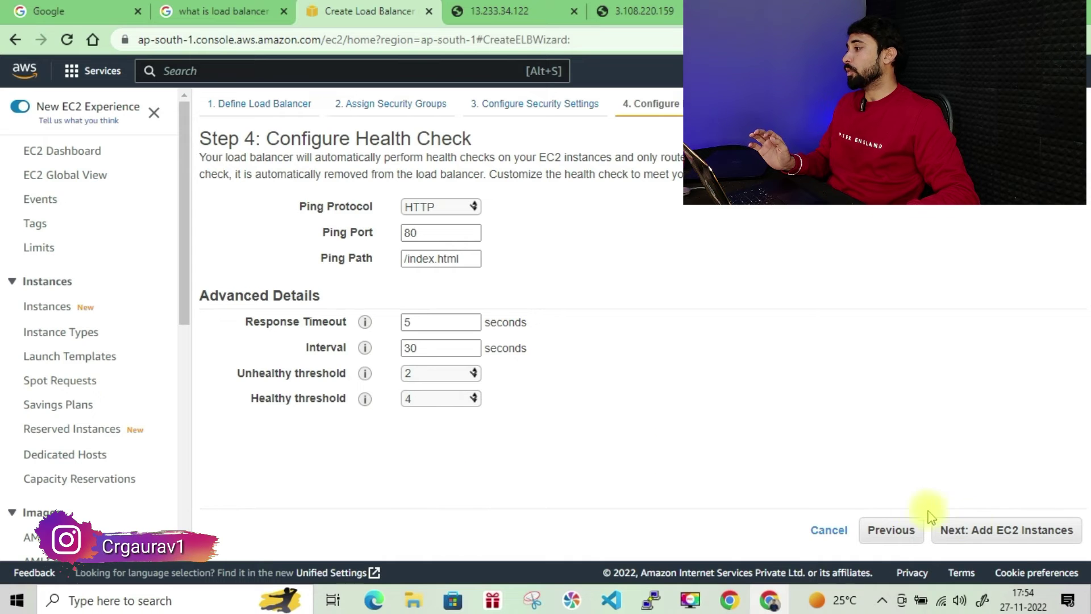
# Step: Continue to adding EC2 instances and select instance1, instance-2 and instance-3 for the load balancer
pyautogui.click(1017, 535)
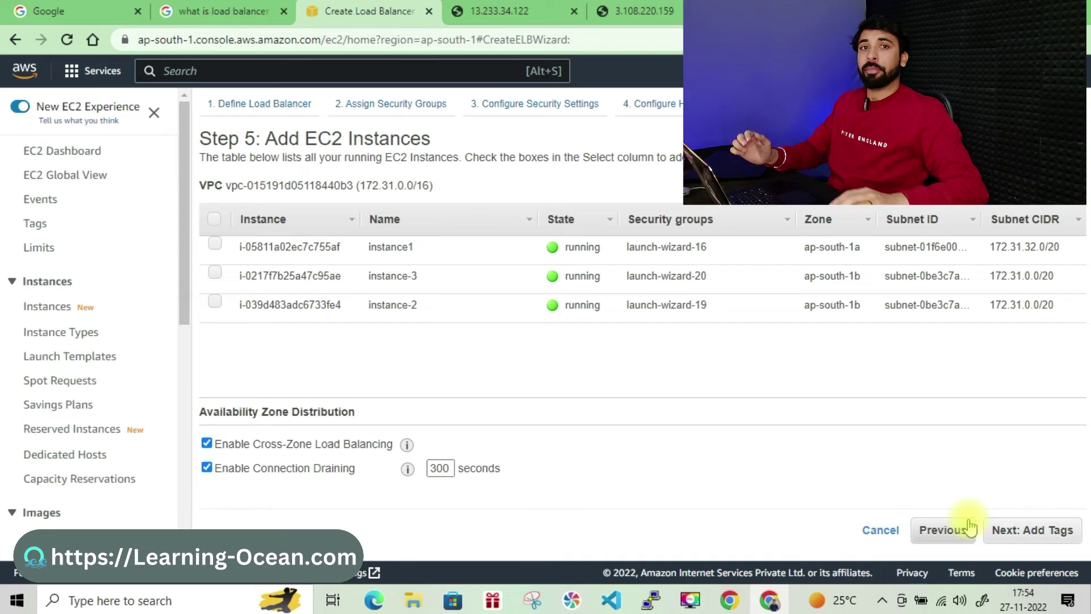
pyautogui.click(214, 243)
pyautogui.click(215, 272)
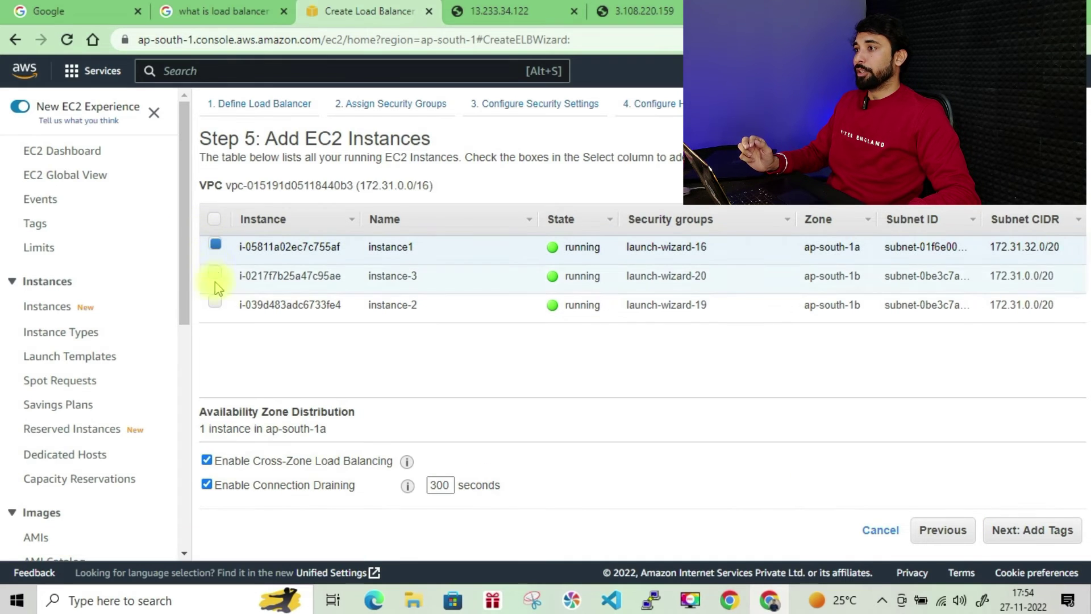
pyautogui.click(215, 302)
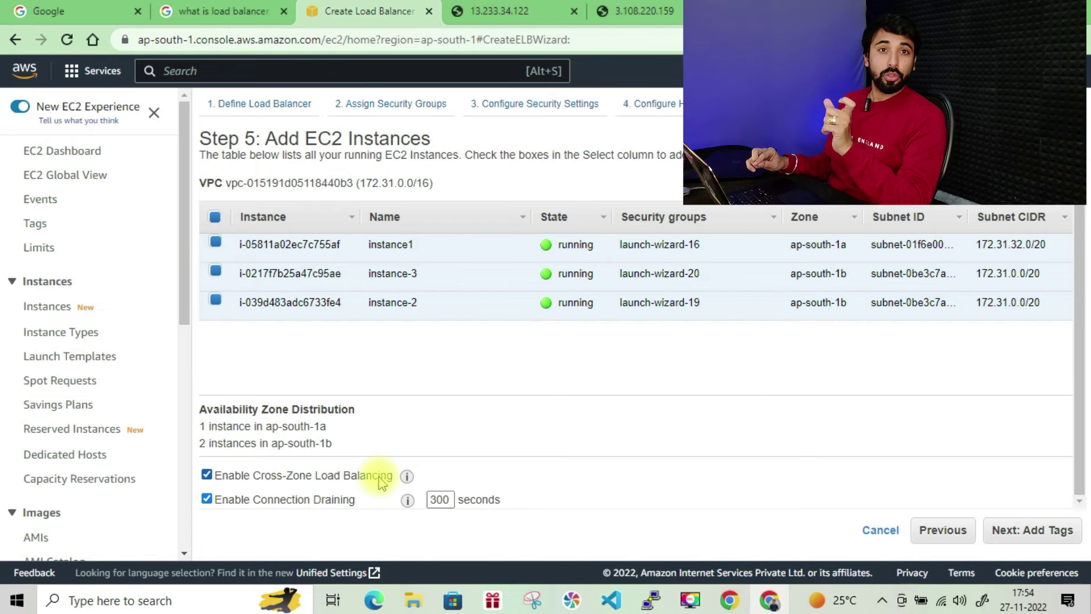
# Step: Continue to the tags and add a tag with key Name and value CLB
pyautogui.click(1019, 534)
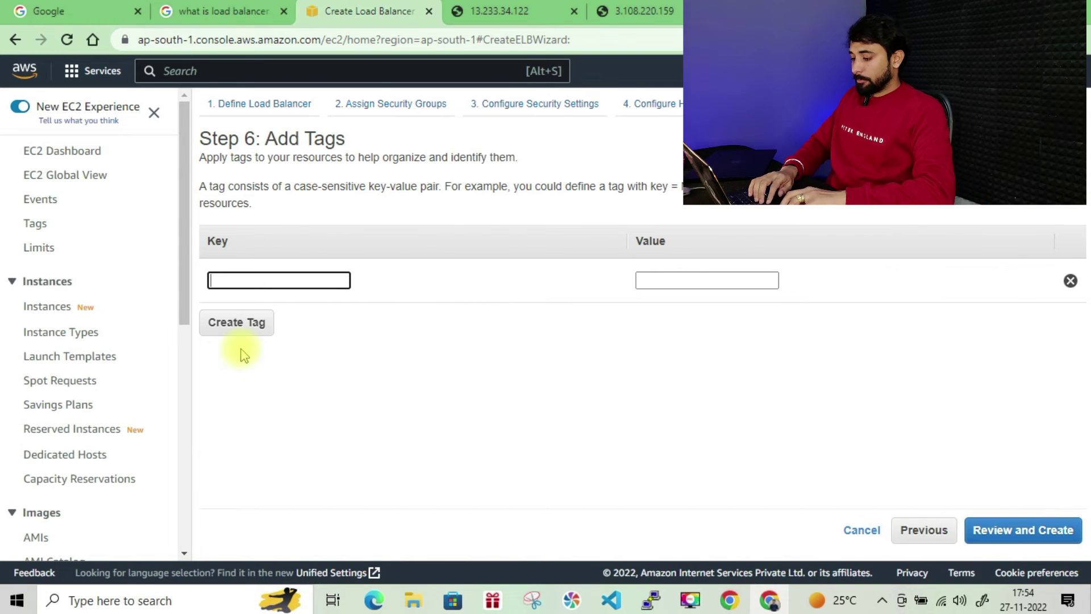
pyautogui.write('Name')
pyautogui.press('Tab')
pyautogui.write('CLB')
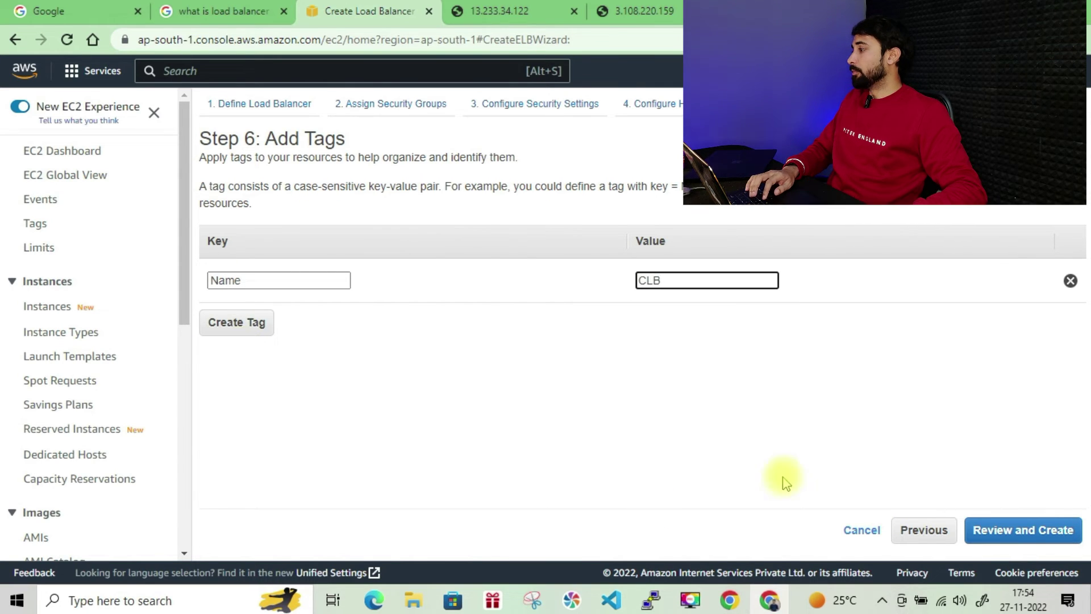
# Step: Review the load balancer's configuration summary and create the load balancer
pyautogui.click(1031, 529)
pyautogui.scroll(-3, 1034, 529)
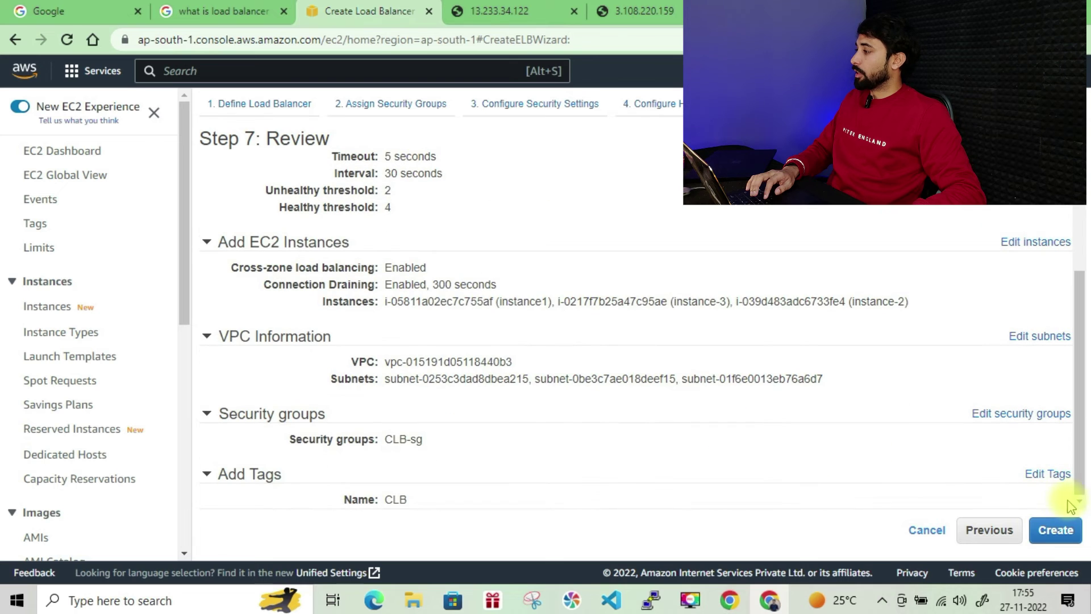
pyautogui.click(1057, 530)
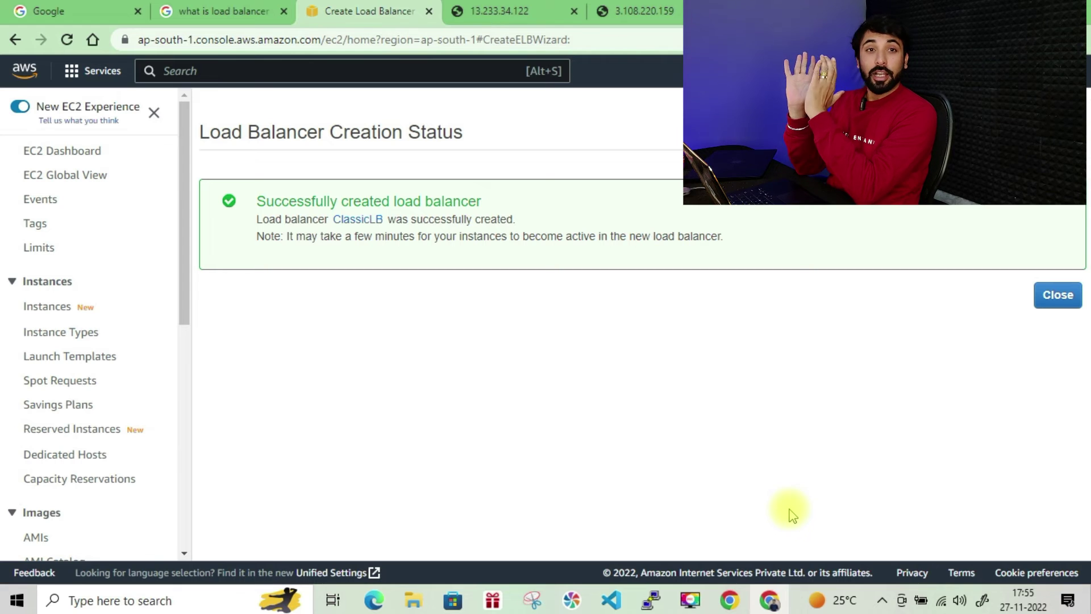
# Step: Open ClassicLB, enlarge its details and examine the status of its registered instances and availability zones
pyautogui.click(352, 222)
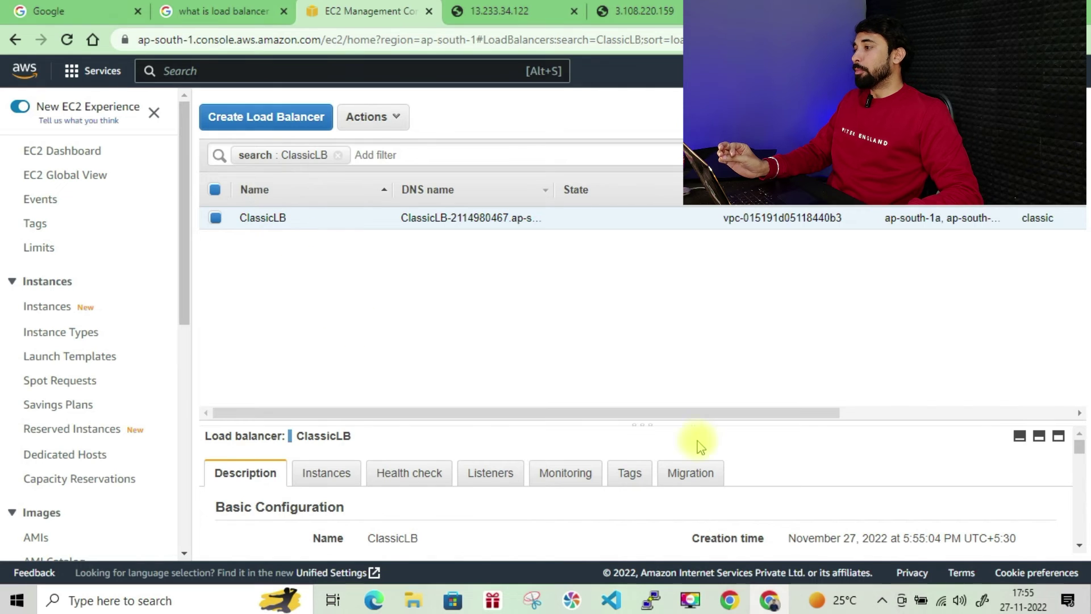
pyautogui.moveTo(648, 426); pyautogui.dragTo(628, 229)
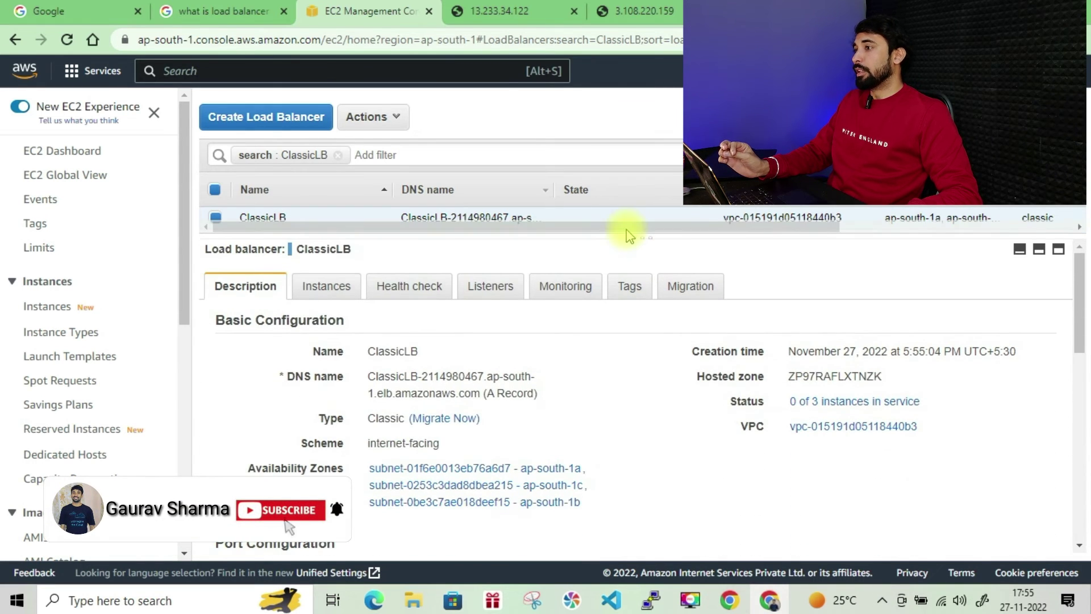
pyautogui.click(346, 288)
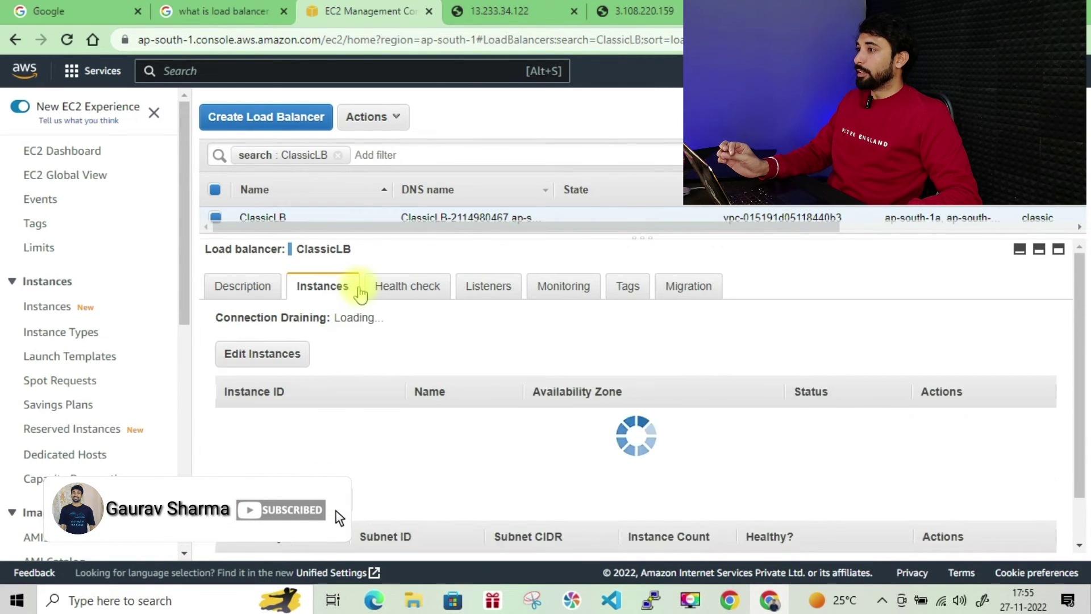
pyautogui.moveTo(673, 417); pyautogui.dragTo(728, 419)
pyautogui.moveTo(668, 441); pyautogui.dragTo(745, 441)
pyautogui.moveTo(675, 462); pyautogui.dragTo(742, 459)
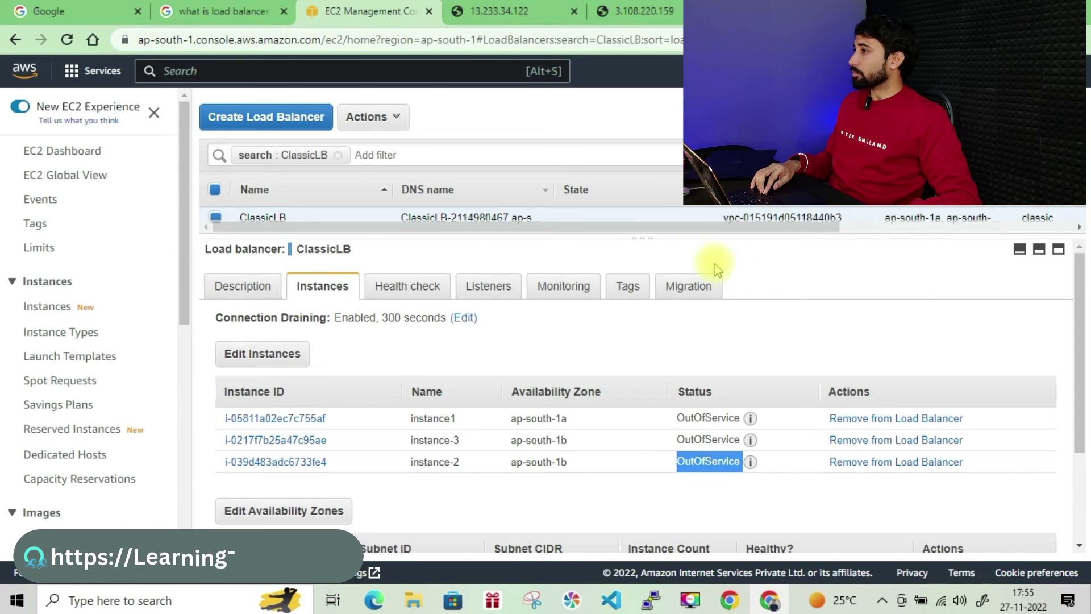
pyautogui.scroll(-3, 514, 372)
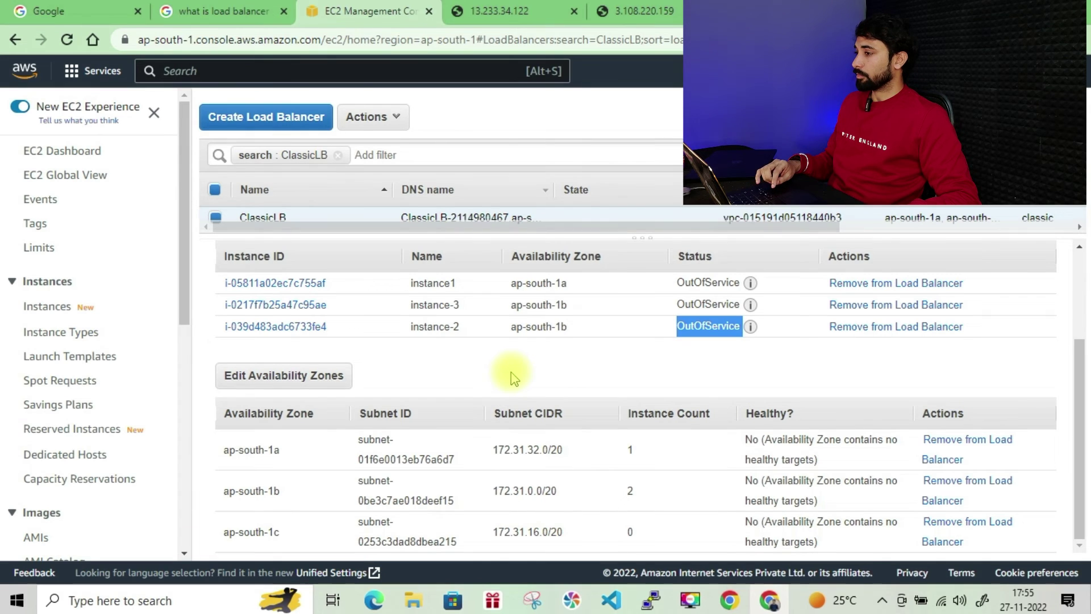
# Step: Review ClassicLB's health check and listener configuration, and return to its description
pyautogui.scroll(3, 513, 372)
pyautogui.click(421, 300)
pyautogui.click(421, 293)
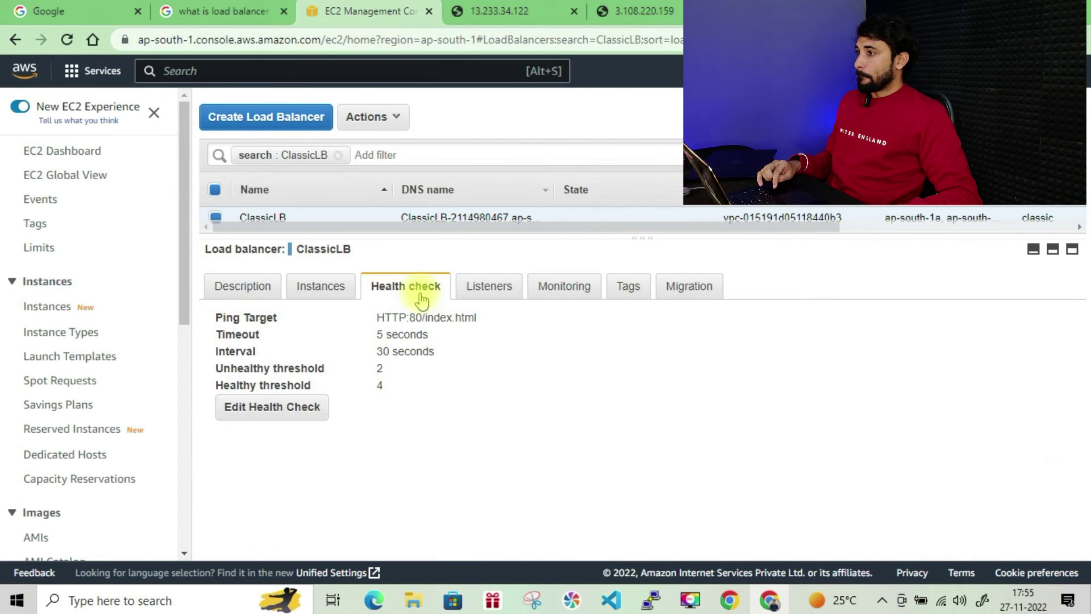
pyautogui.click(489, 286)
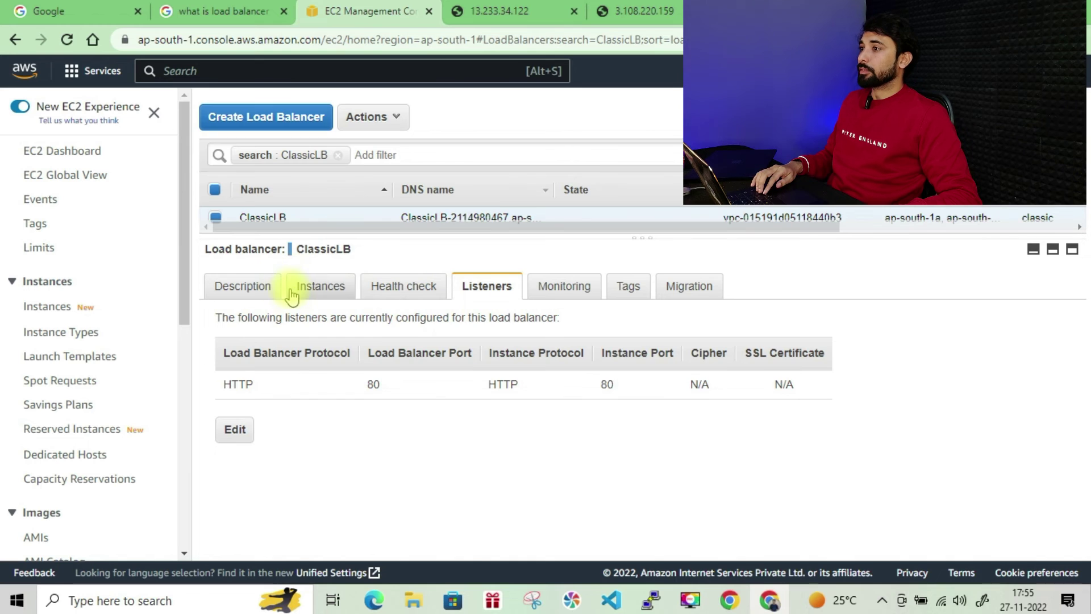
pyautogui.click(295, 287)
pyautogui.click(260, 293)
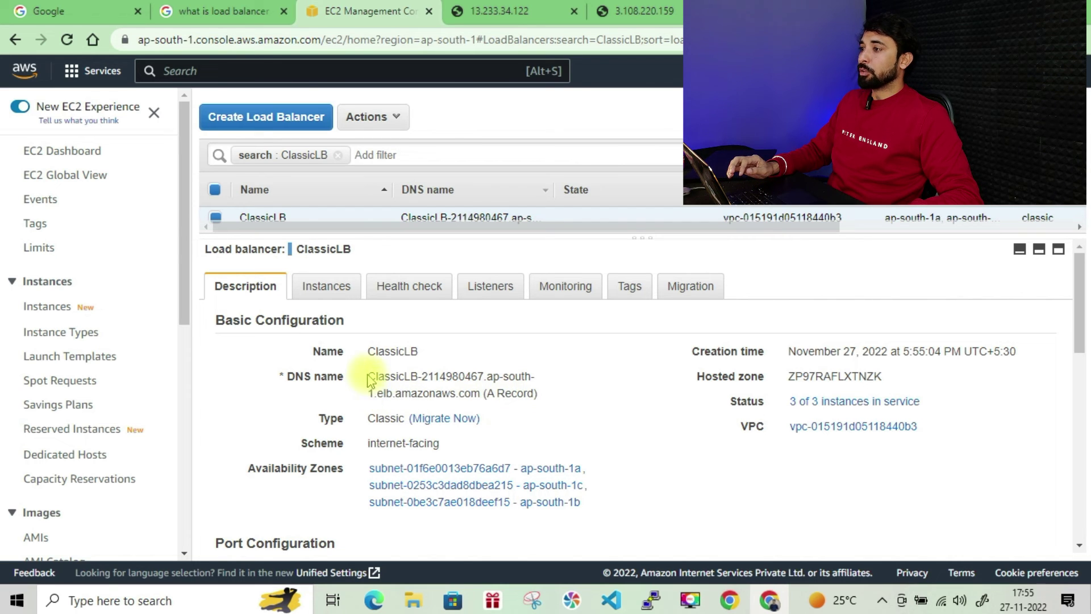
# Step: Copy ClassicLB's DNS name from its description and load it in the browser tab showing 13.233.34.122
pyautogui.moveTo(368, 380); pyautogui.dragTo(480, 392)
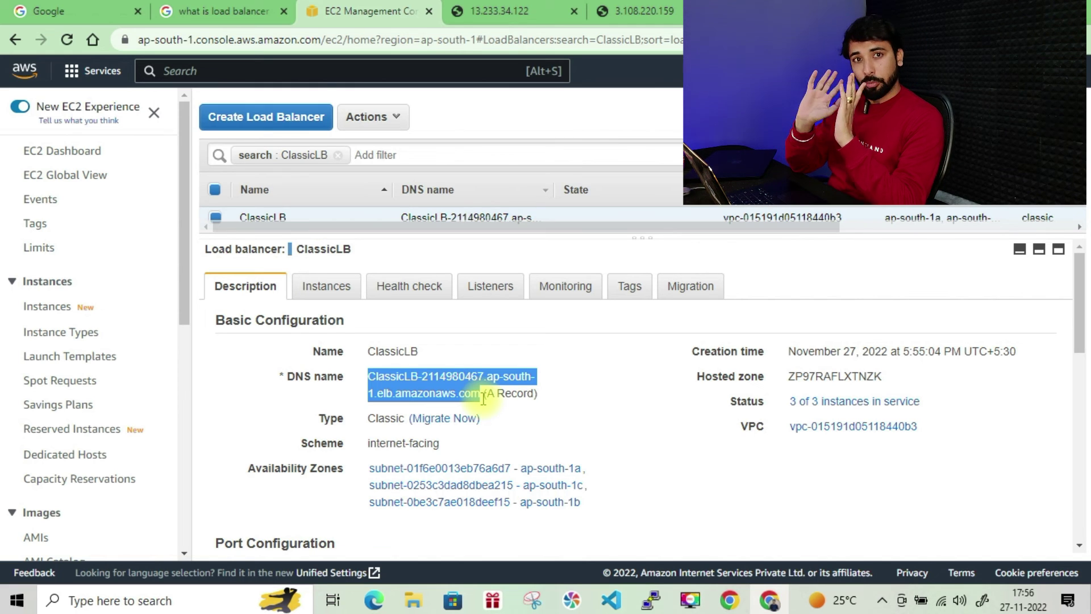
pyautogui.hotkey('ctrl', 'c')
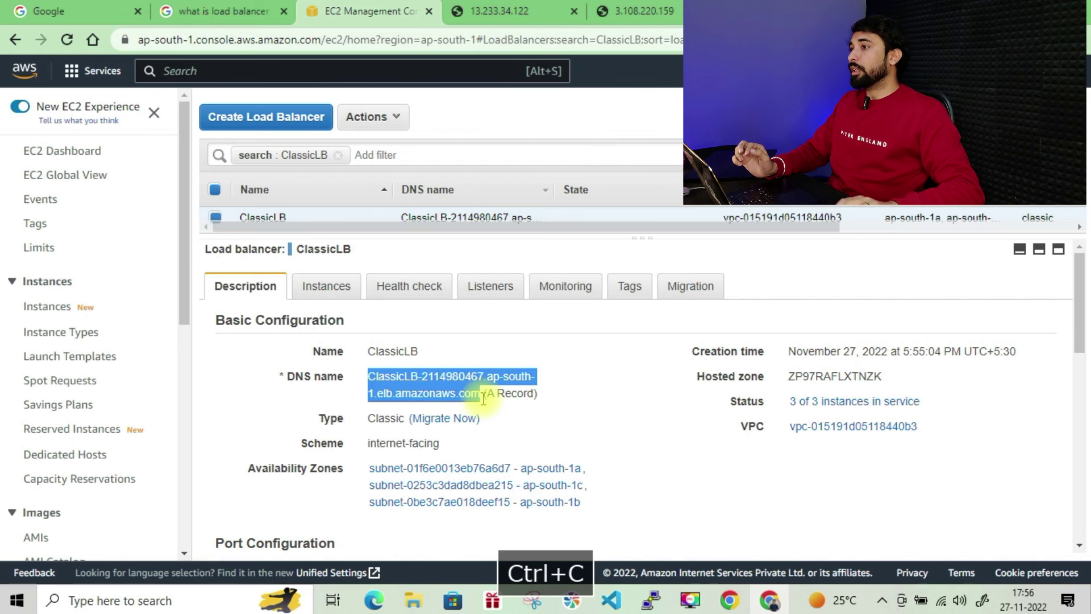
pyautogui.click(323, 286)
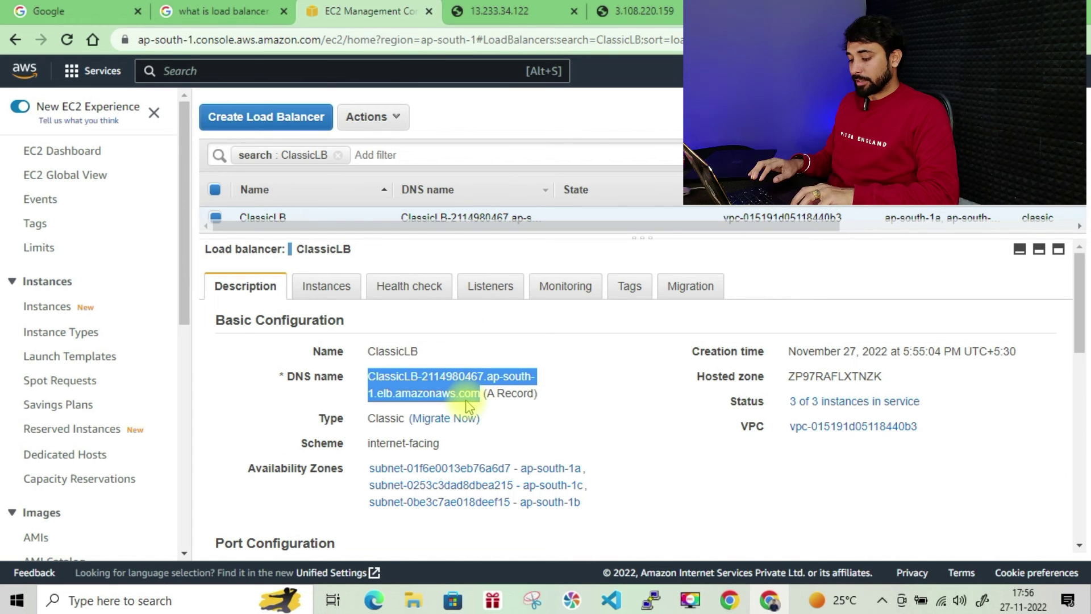
pyautogui.hotkey('ctrl', 'c')
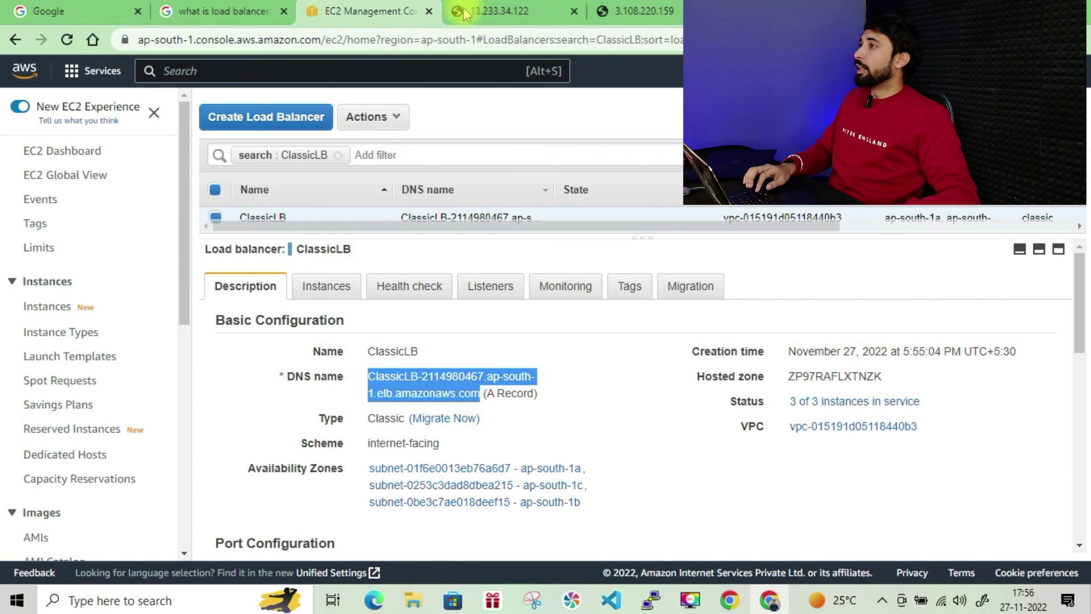
pyautogui.click(497, 12)
pyautogui.click(305, 41)
pyautogui.hotkey('ctrl', 'v')
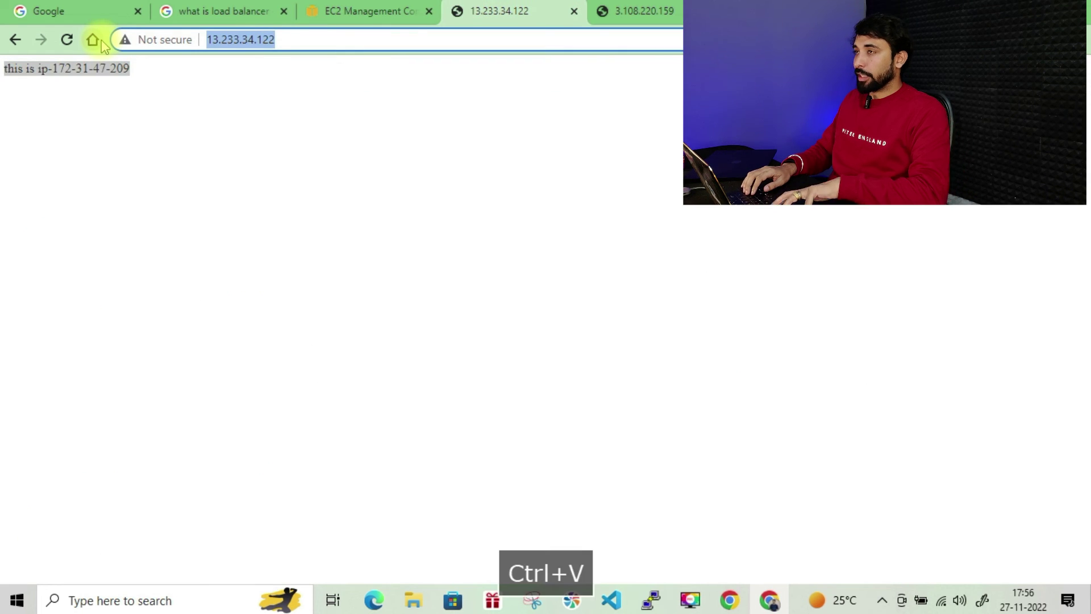
pyautogui.press('Return')
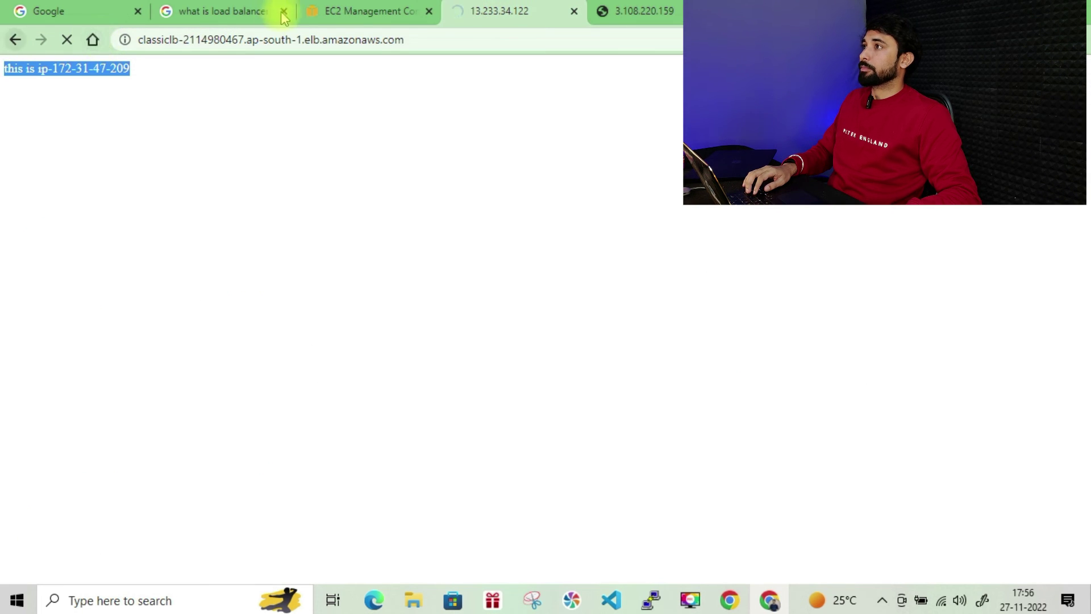
pyautogui.click(356, 11)
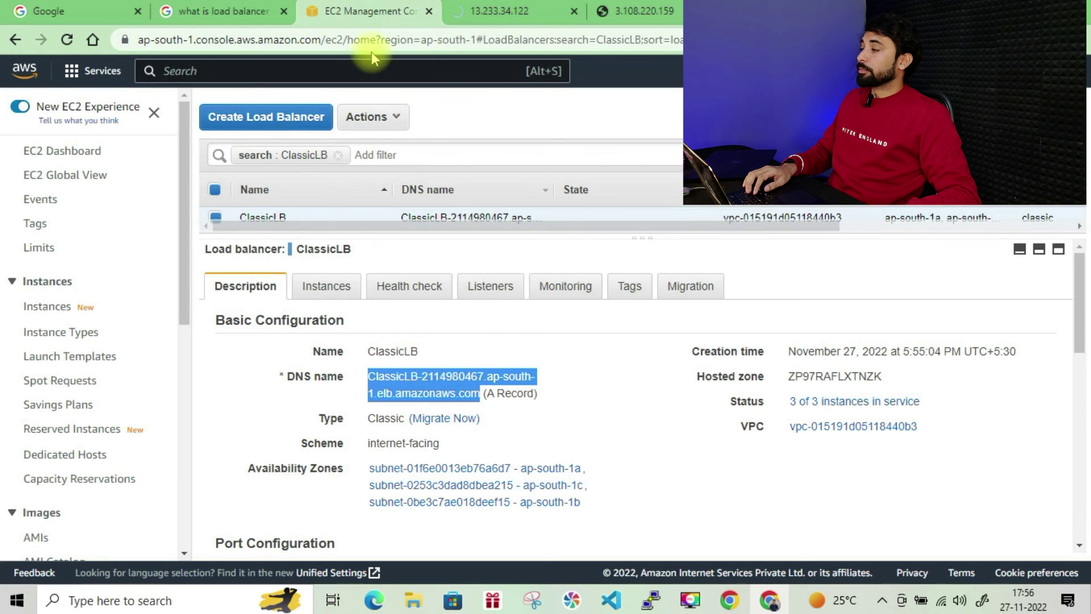
pyautogui.click(492, 12)
# Step: Magnify the load balancer's response page and highlight the instance's IP-based host name in its text
pyautogui.moveTo(124, 69); pyautogui.dragTo(38, 67)
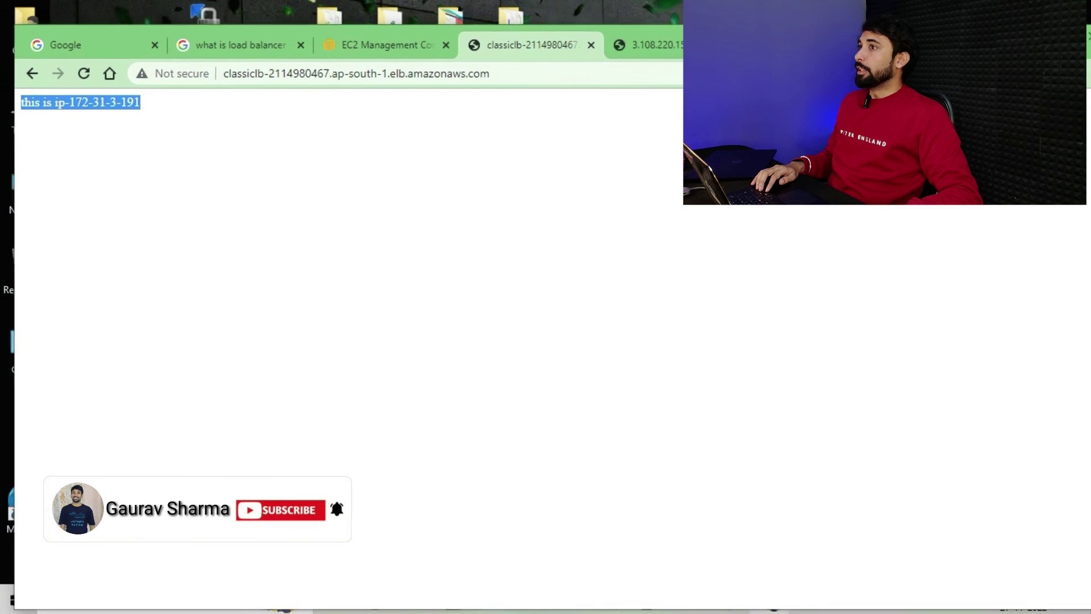
pyautogui.hotkey('ctrl', '=')
pyautogui.hotkey('ctrl', '=')
pyautogui.hotkey('ctrl', '=')
pyautogui.hotkey('ctrl', '=')
pyautogui.hotkey('ctrl', '=')
pyautogui.hotkey('ctrl', '=')
pyautogui.hotkey('ctrl', '=')
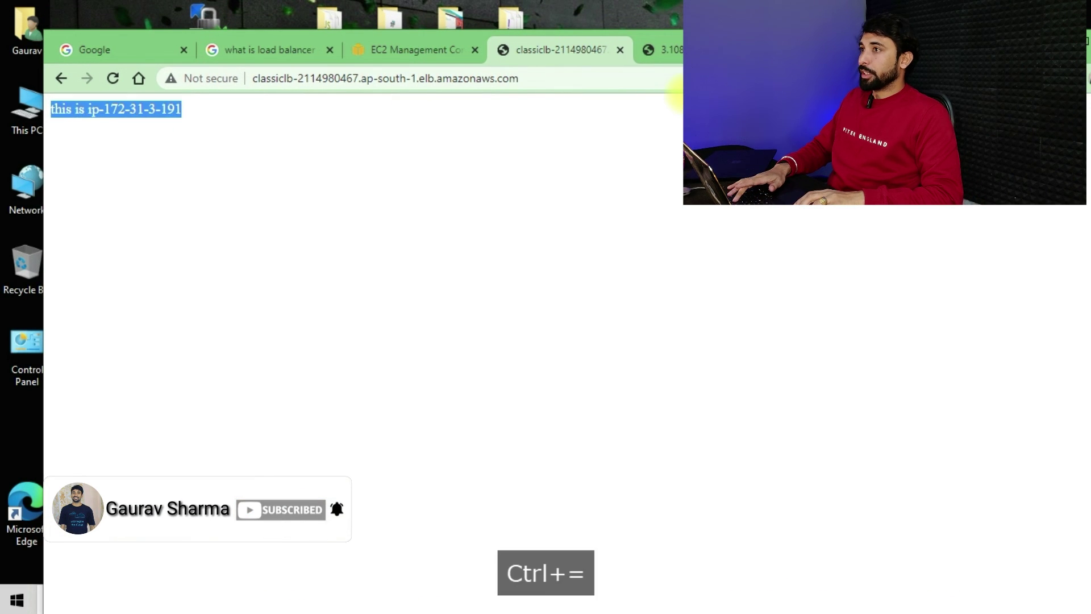
pyautogui.hotkey('ctrl', '=')
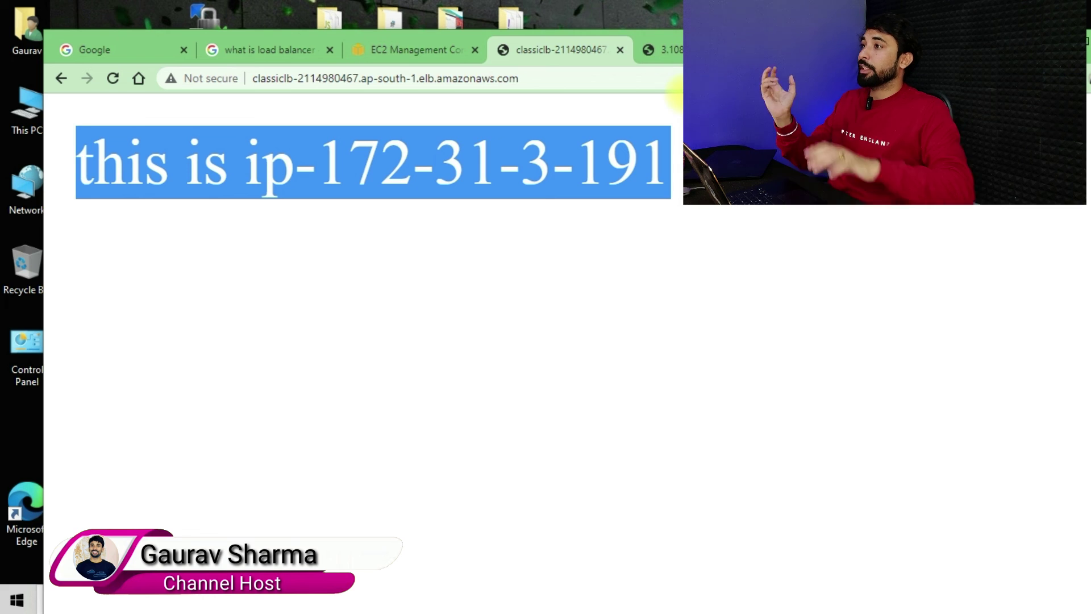
pyautogui.click(451, 171)
pyautogui.moveTo(241, 165); pyautogui.dragTo(652, 180)
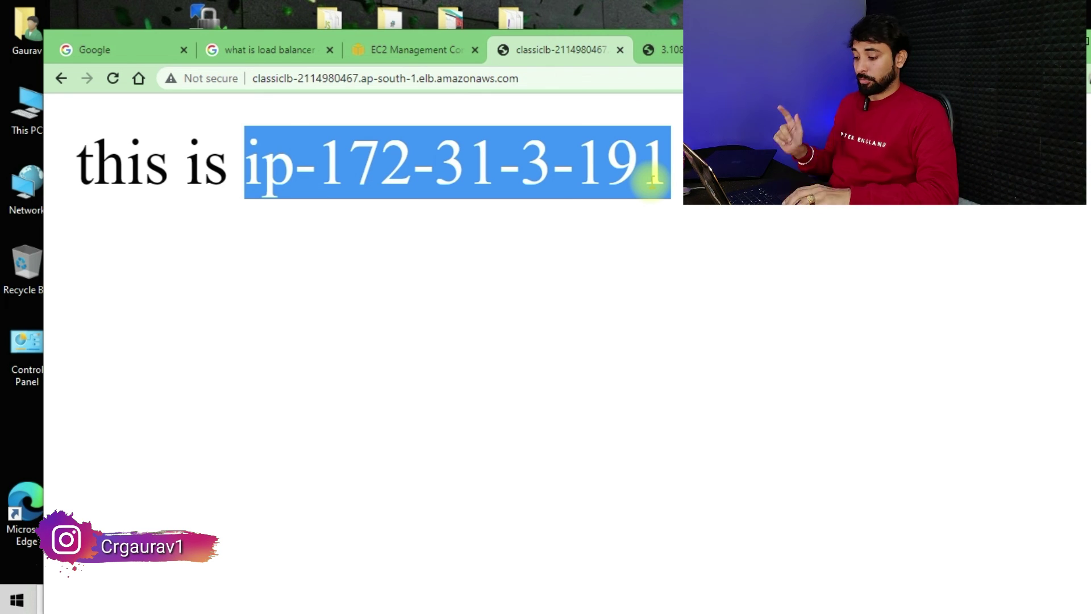
# Step: Reload the ClassicLB page repeatedly to check which instance answers each request
pyautogui.hotkey('ctrl', 'r')
pyautogui.hotkey('ctrl', 'r')
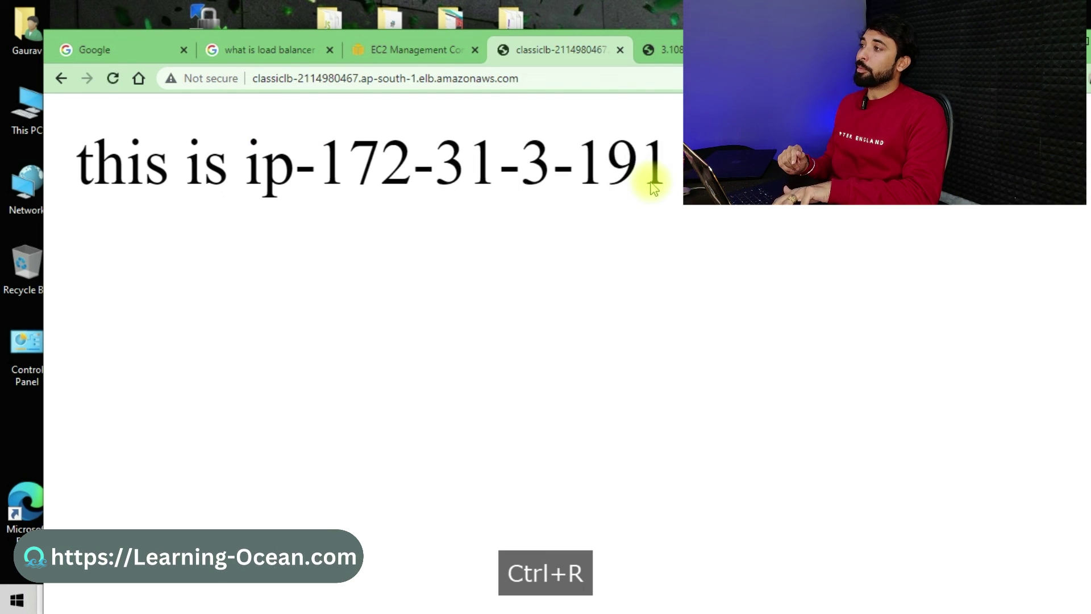
pyautogui.hotkey('ctrl', 'r')
pyautogui.hotkey('ctrl', 'r')
pyautogui.hotkey('ctrl', 'r')
pyautogui.hotkey('ctrl', 'r')
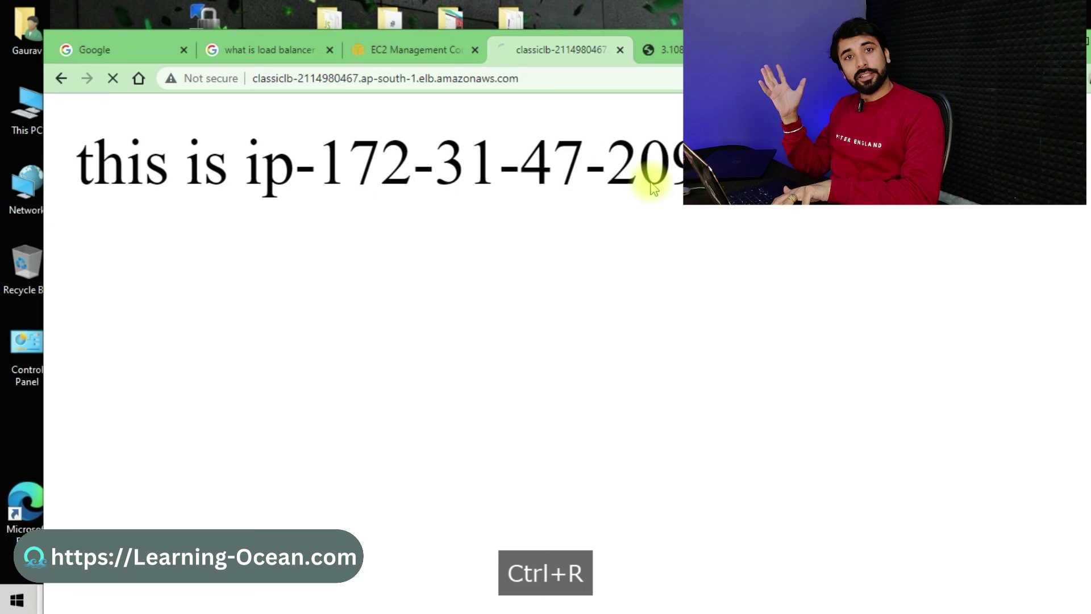
pyautogui.hotkey('ctrl', 'r')
pyautogui.hotkey('ctrl', 'r')
pyautogui.hotkey('ctrl', 'r')
pyautogui.hotkey('ctrl', 'r')
pyautogui.hotkey('ctrl', 'r')
pyautogui.hotkey('ctrl', 'r')
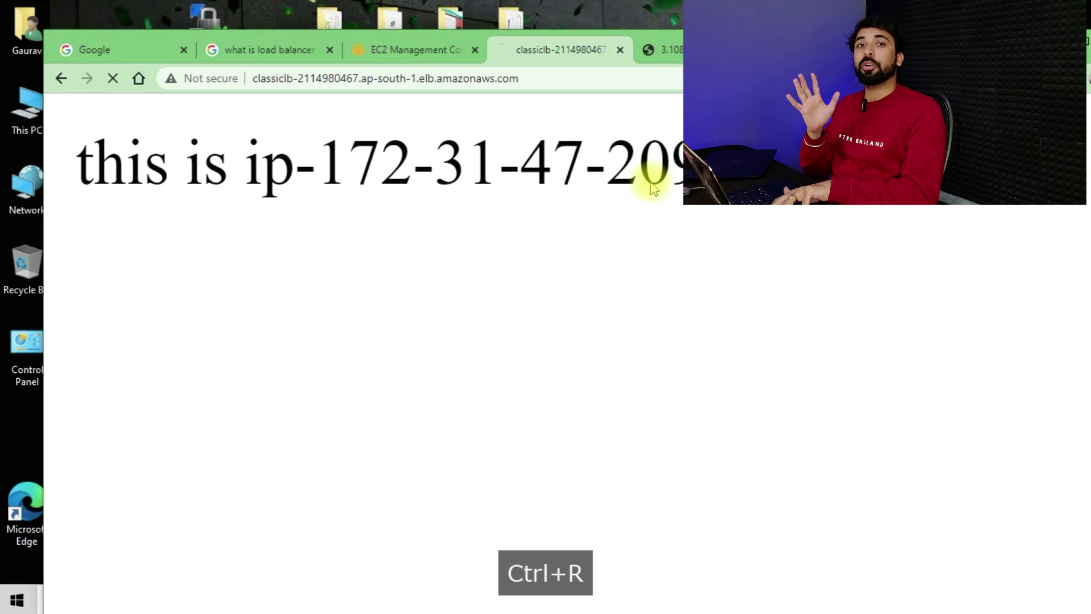
pyautogui.hotkey('ctrl', 'r')
pyautogui.hotkey('ctrl', 'r')
pyautogui.hotkey('ctrl', 'r')
pyautogui.hotkey('ctrl', 'r')
pyautogui.hotkey('ctrl', 'r')
pyautogui.hotkey('ctrl', 'r')
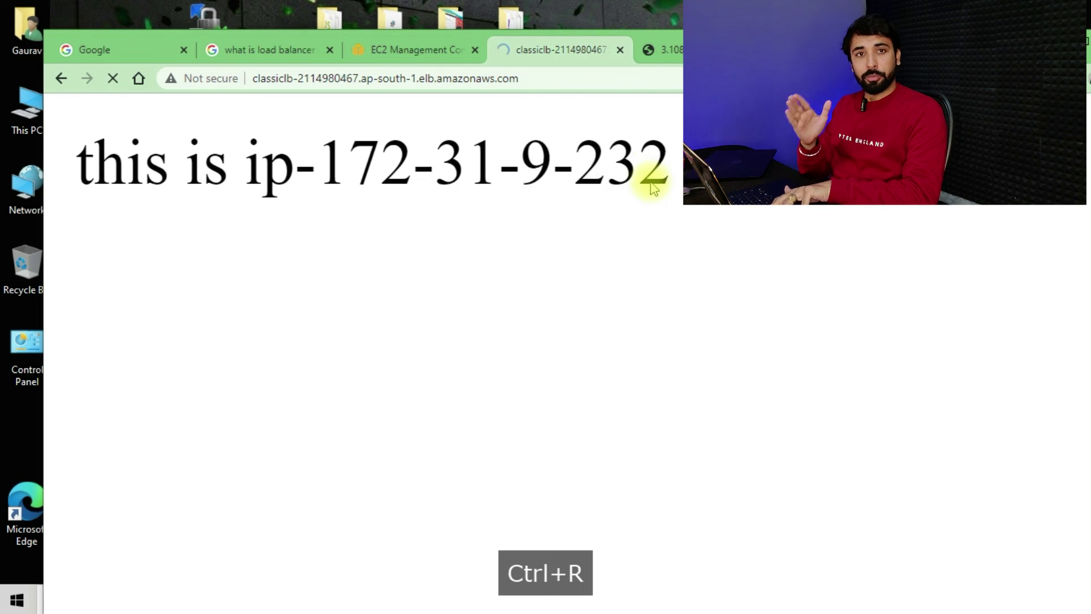
pyautogui.hotkey('ctrl', 'r')
pyautogui.hotkey('ctrl', 'r')
pyautogui.hotkey('ctrl', 'r')
pyautogui.hotkey('ctrl', 'r')
pyautogui.hotkey('ctrl', 'r')
pyautogui.hotkey('ctrl', 'r')
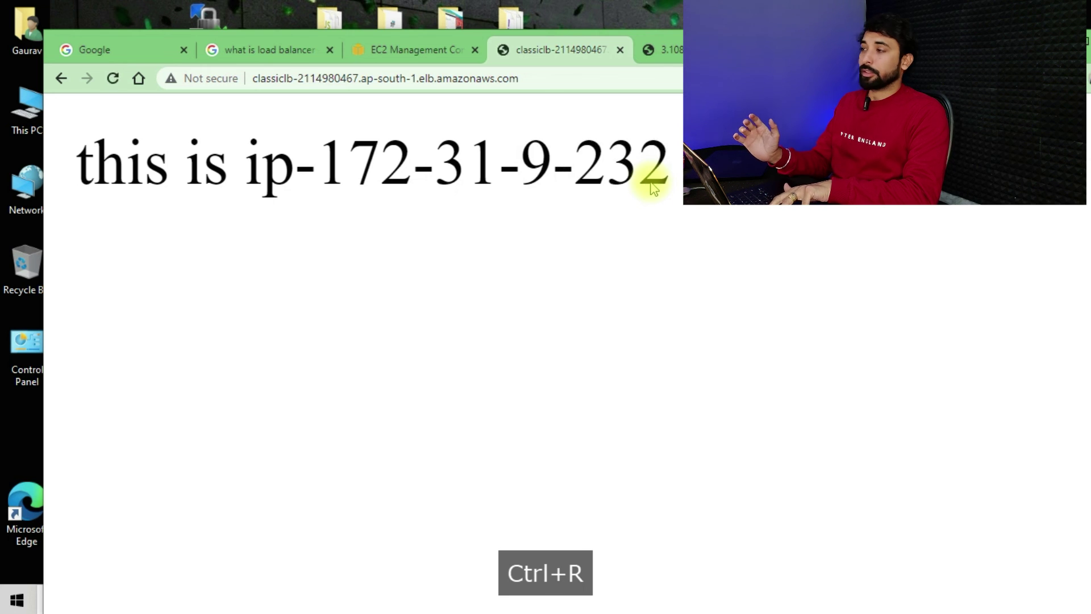
pyautogui.hotkey('ctrl', 'r')
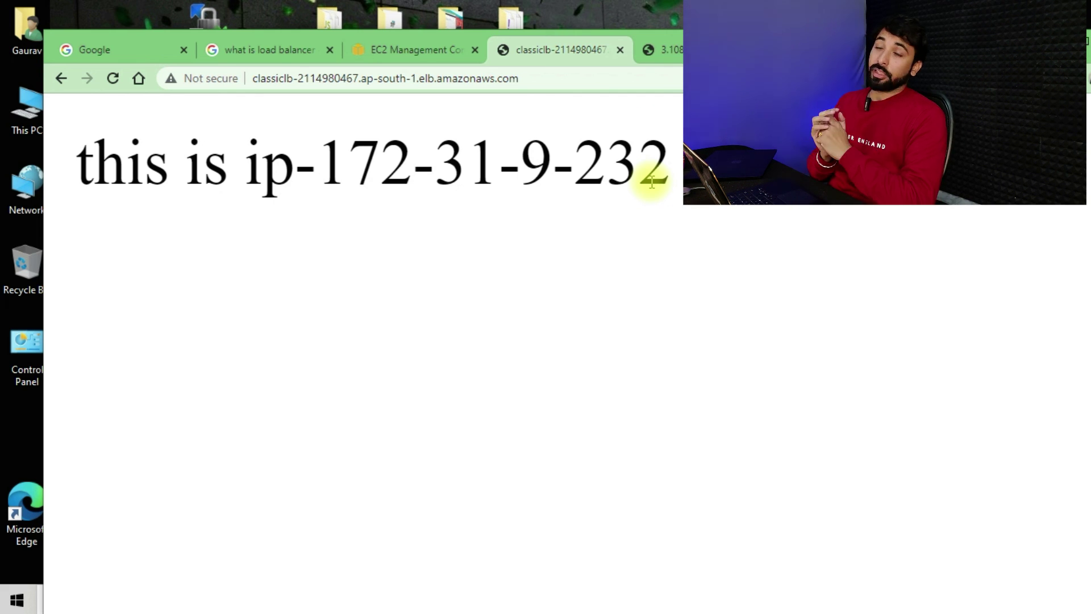
# Step: Reload the instance pages at 3.108.220.159 and 13.126.98.172 to compare their direct responses with the load balancer's
pyautogui.hotkey('ctrl', 'Tab')
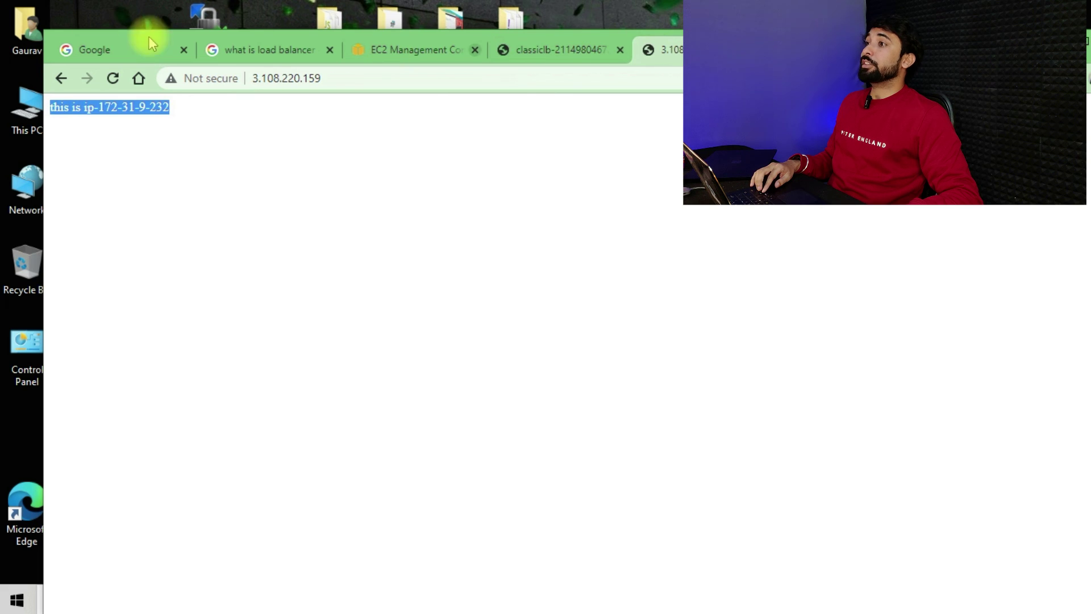
pyautogui.click(108, 84)
pyautogui.hotkey('ctrl', 'Tab')
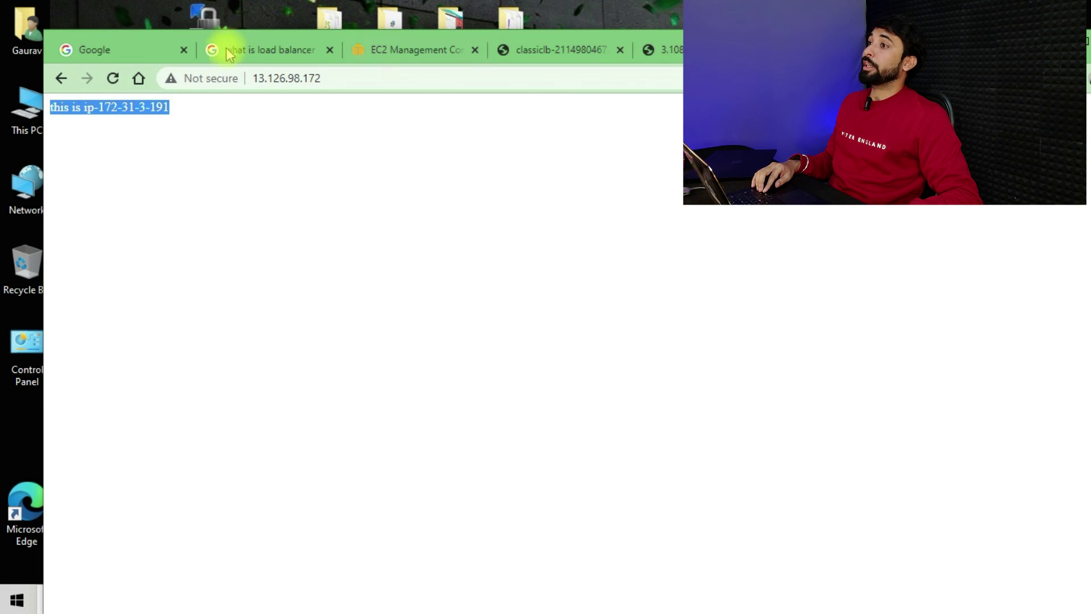
pyautogui.click(108, 84)
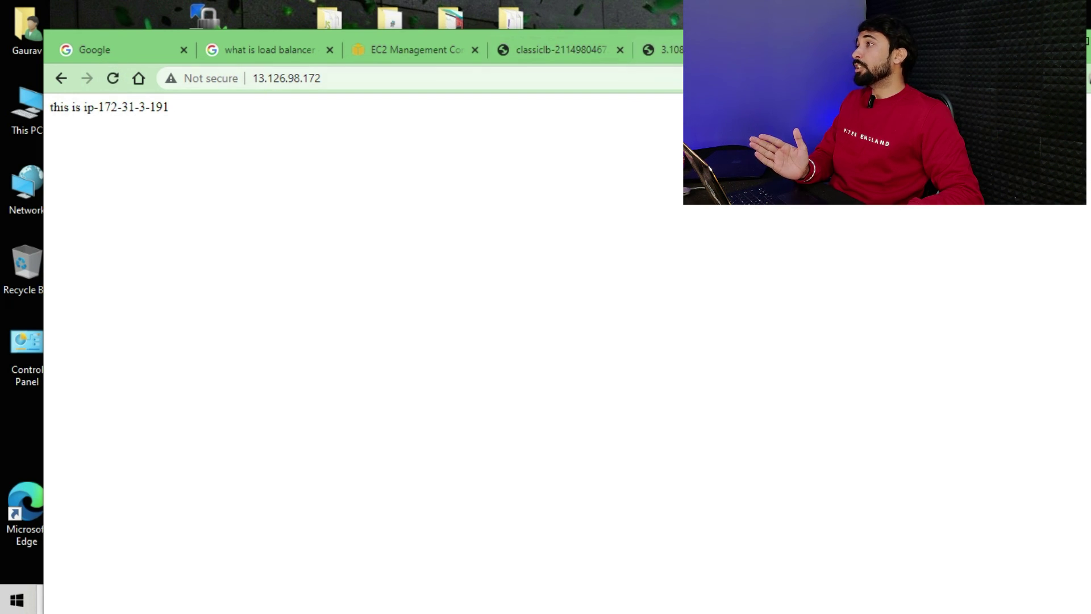
pyautogui.click(659, 50)
pyautogui.click(114, 79)
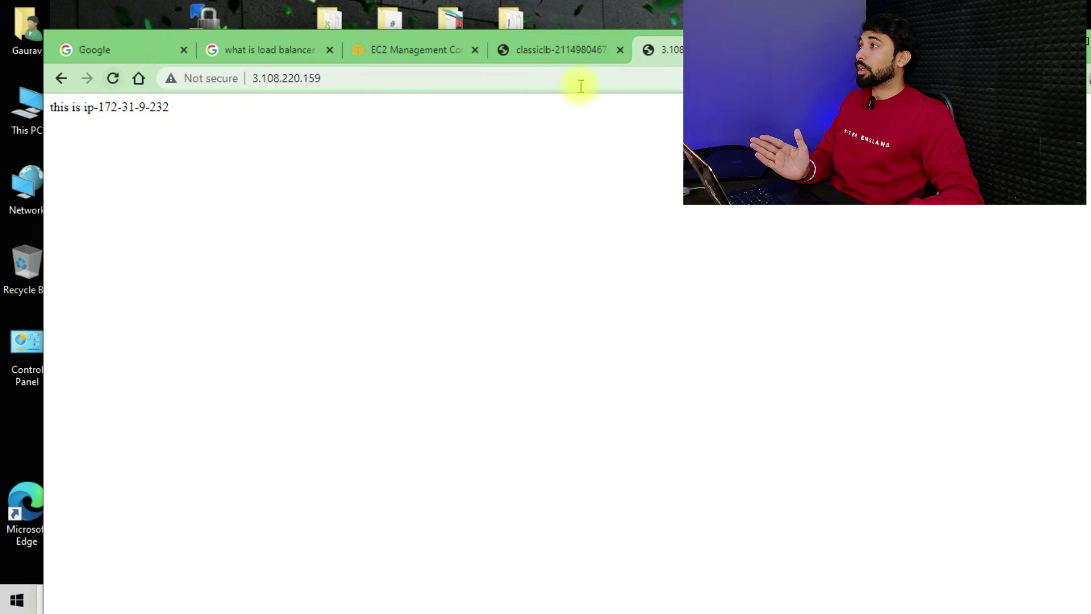